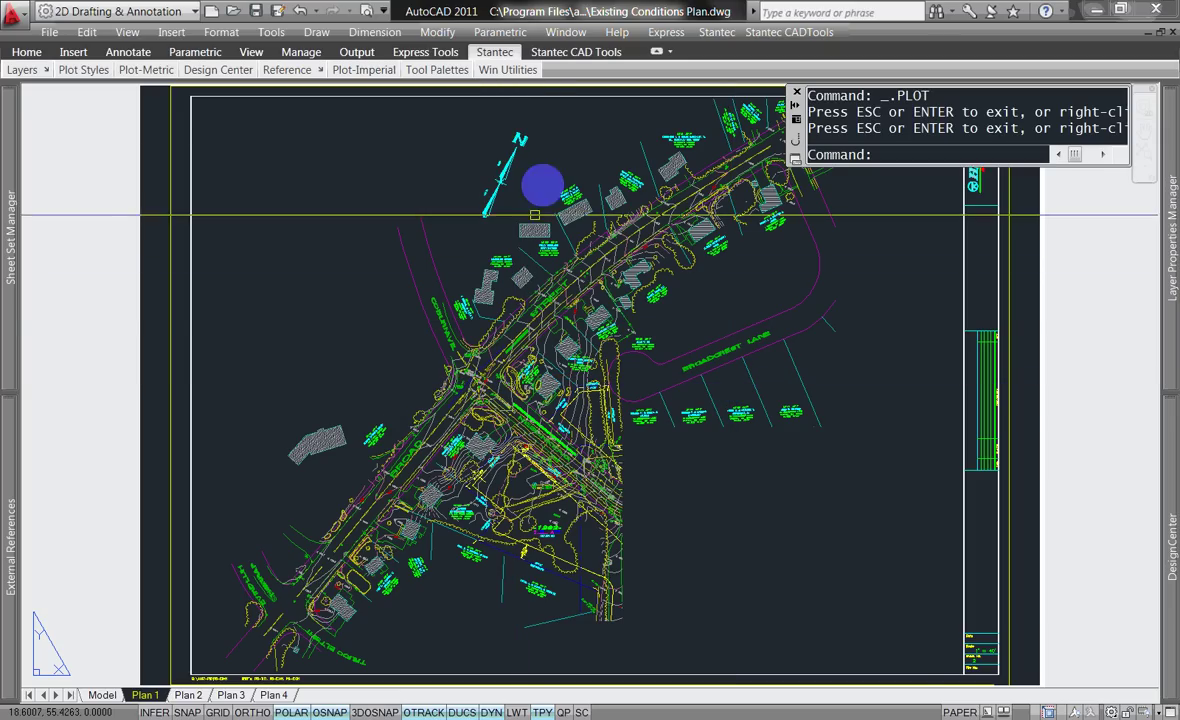
Open the Snipping Tool from the Windows accessories
{"action": "left_click", "coordinate": [554, 93]}
{"action": "left_click", "coordinate": [18, 6]}
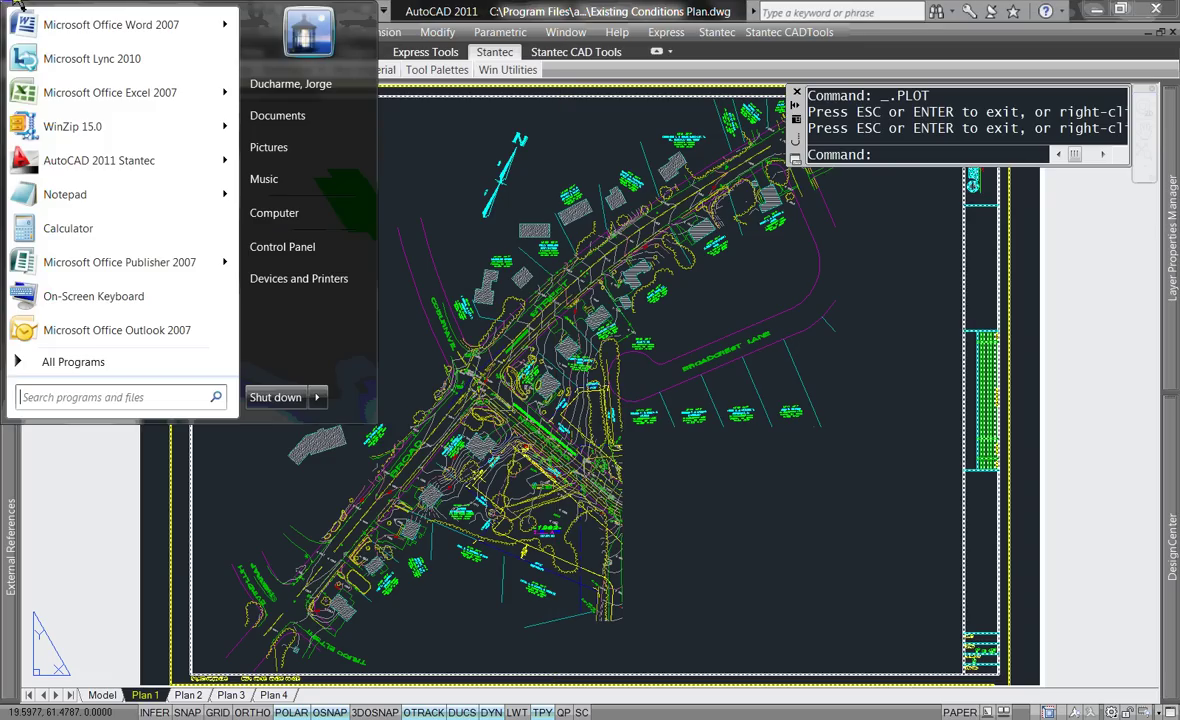
{"action": "left_click", "coordinate": [70, 363]}
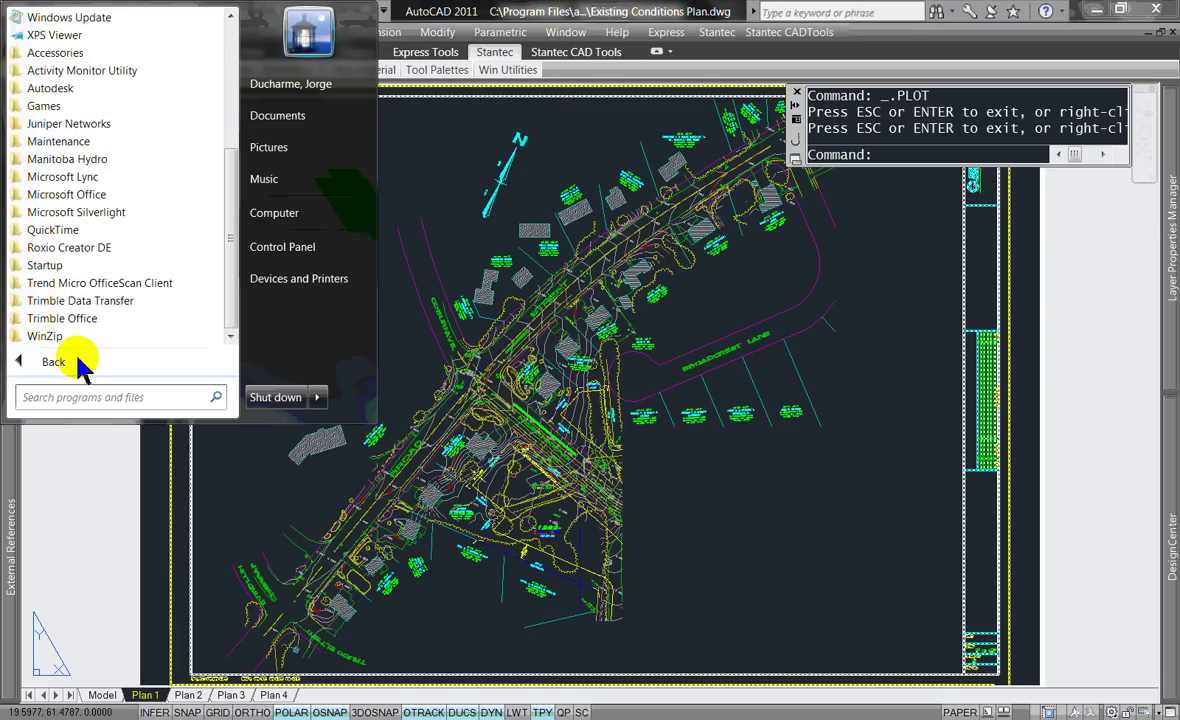
{"action": "left_click", "coordinate": [76, 53]}
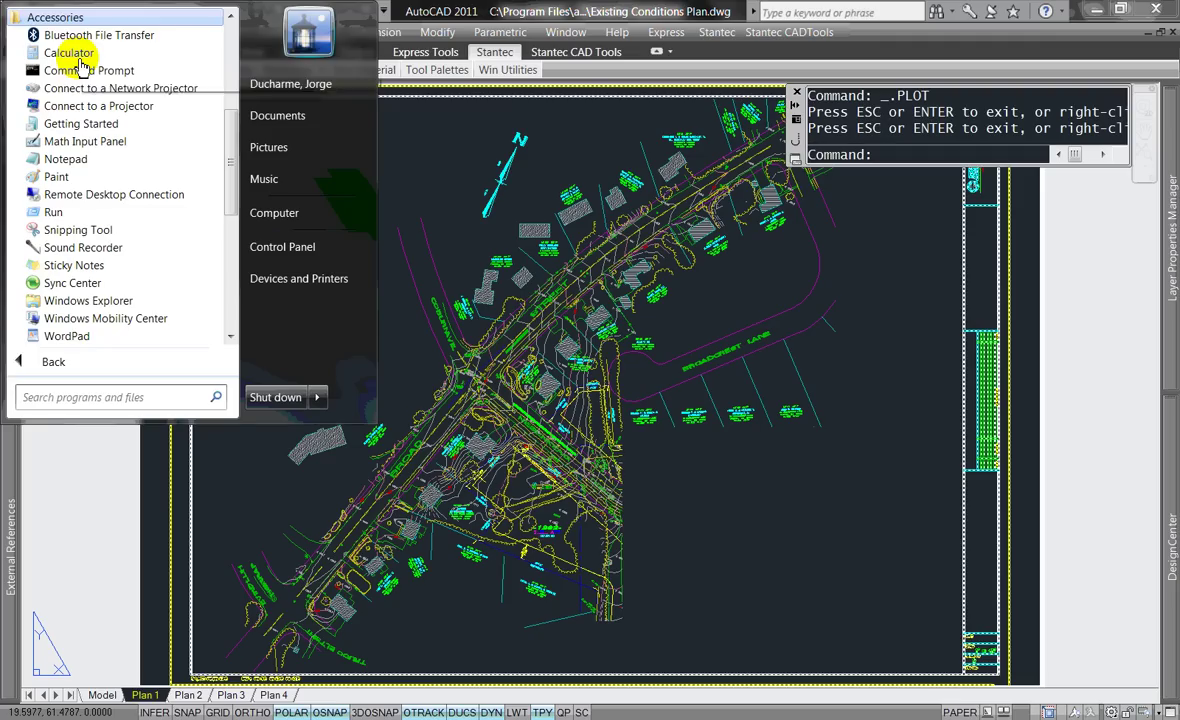
{"action": "left_click", "coordinate": [121, 234]}
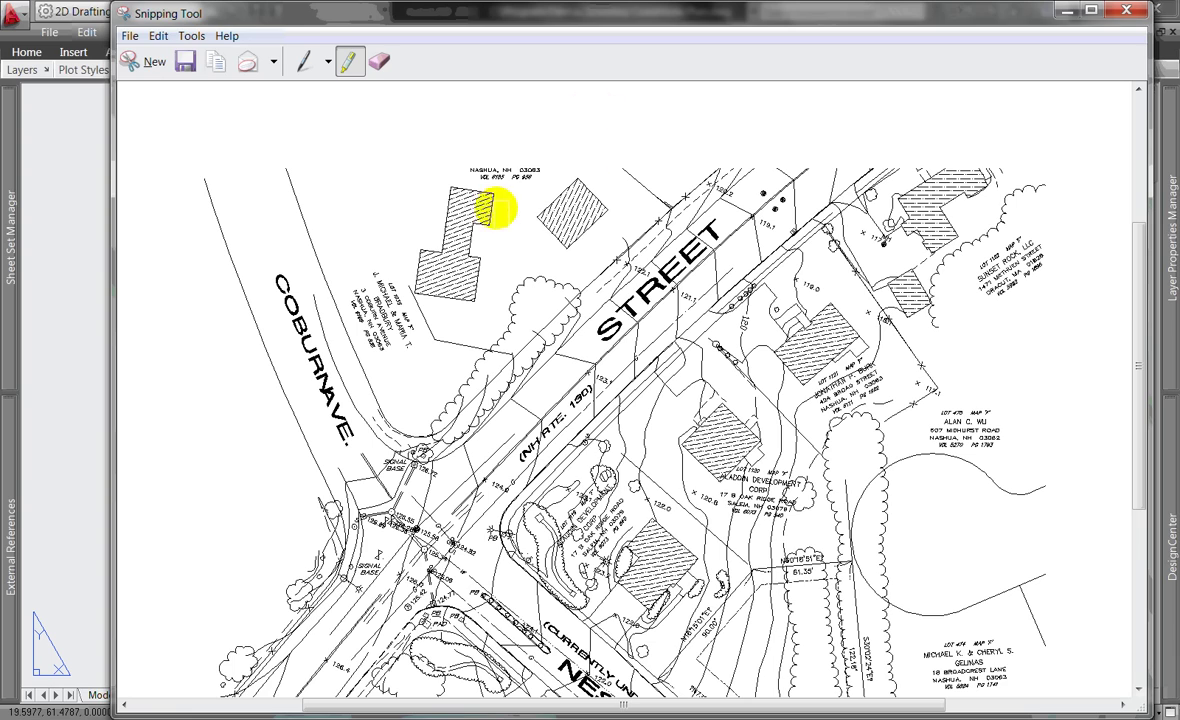
Capture a rectangular snip of the plan around the Broad Street intersection and Broadcrest Lane, and copy it
{"action": "left_click", "coordinate": [130, 58]}
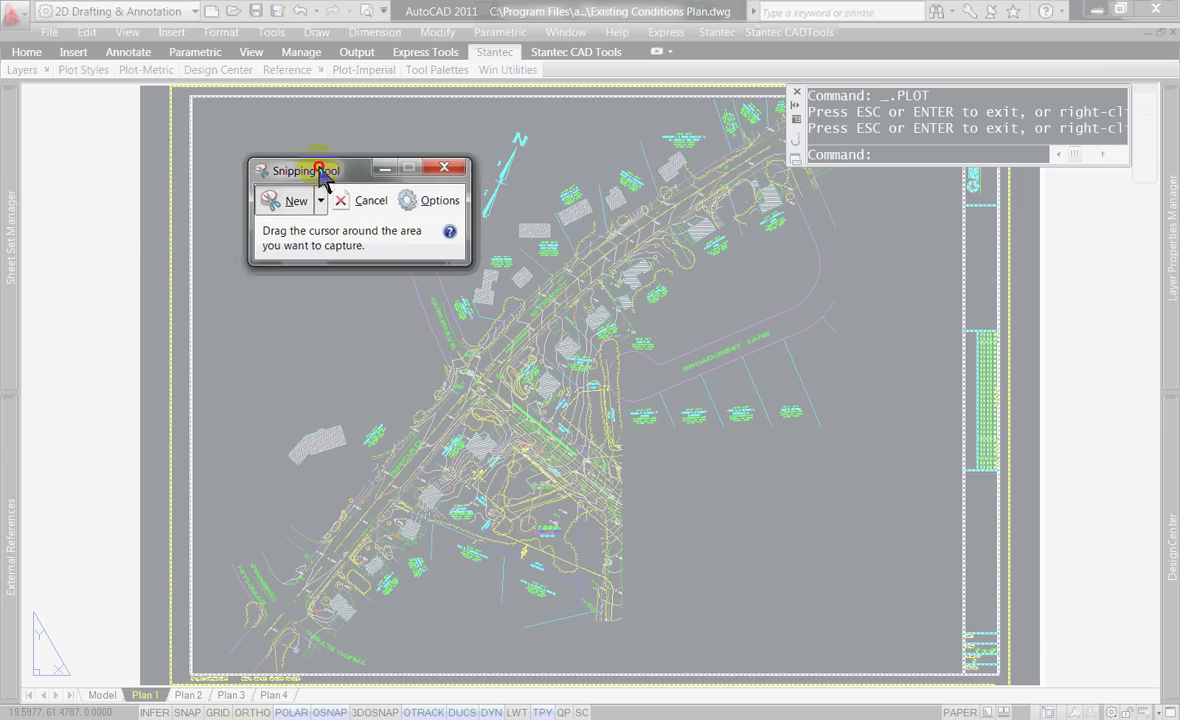
{"action": "left_click_drag", "start_coordinate": [296, 164], "coordinate": [158, 136]}
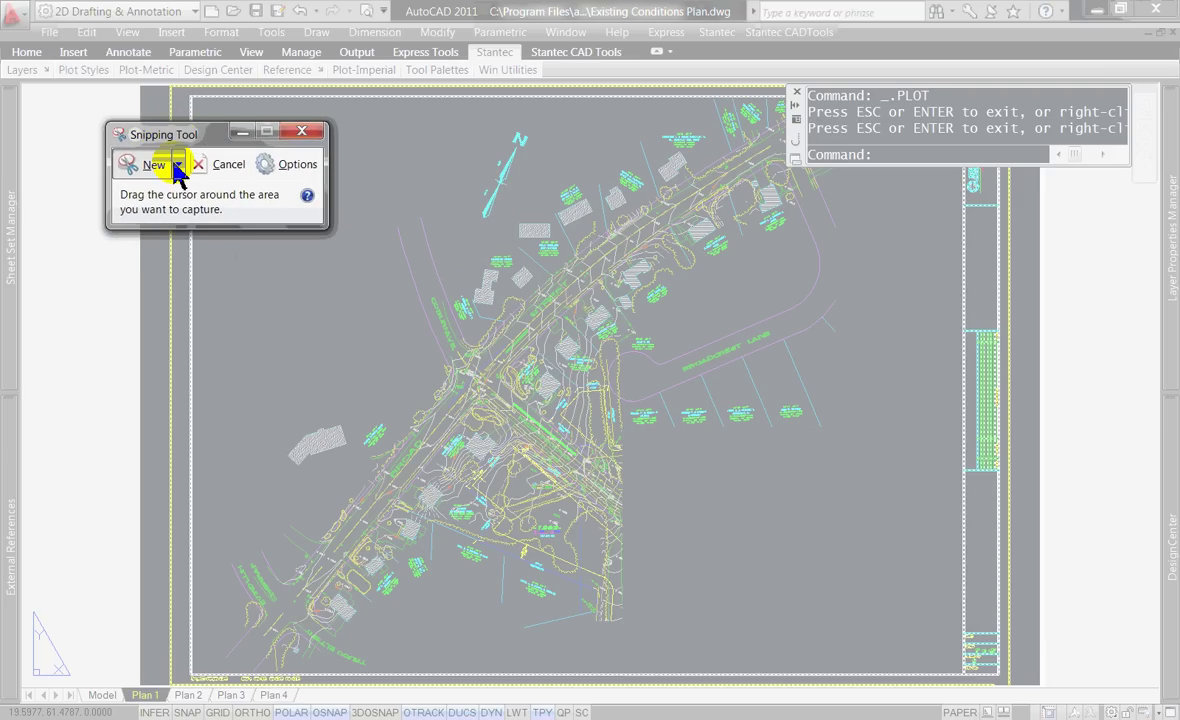
{"action": "left_click", "coordinate": [178, 165]}
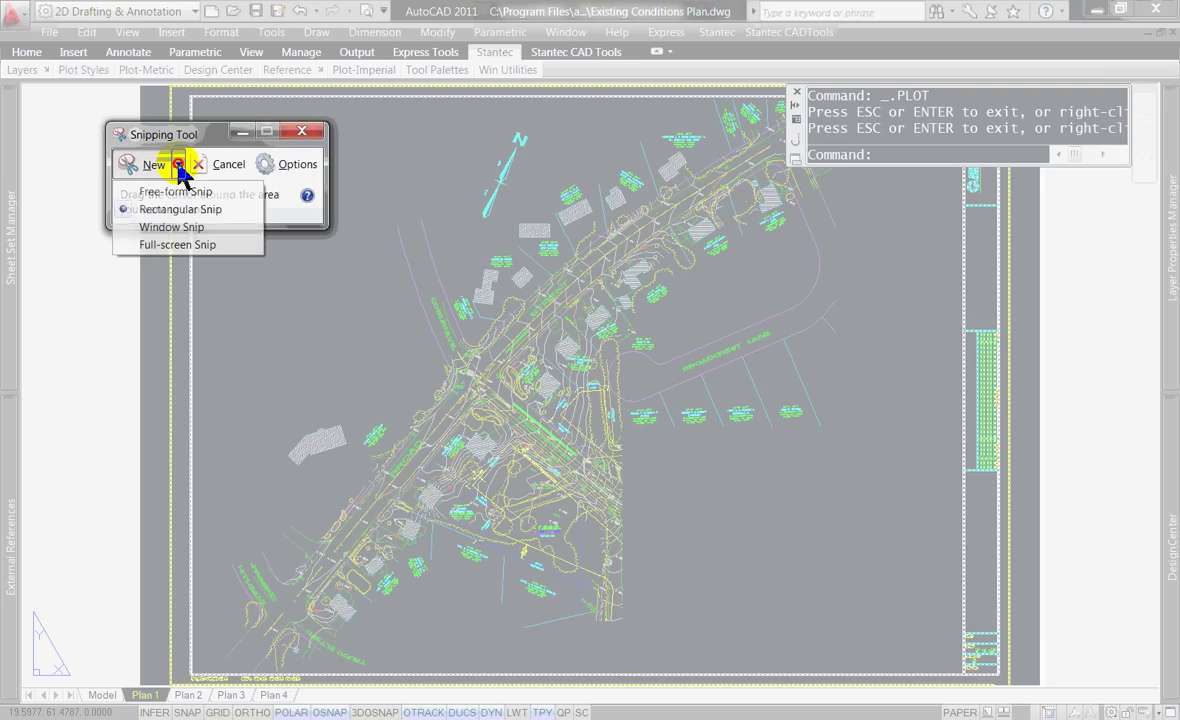
{"action": "left_click", "coordinate": [185, 211]}
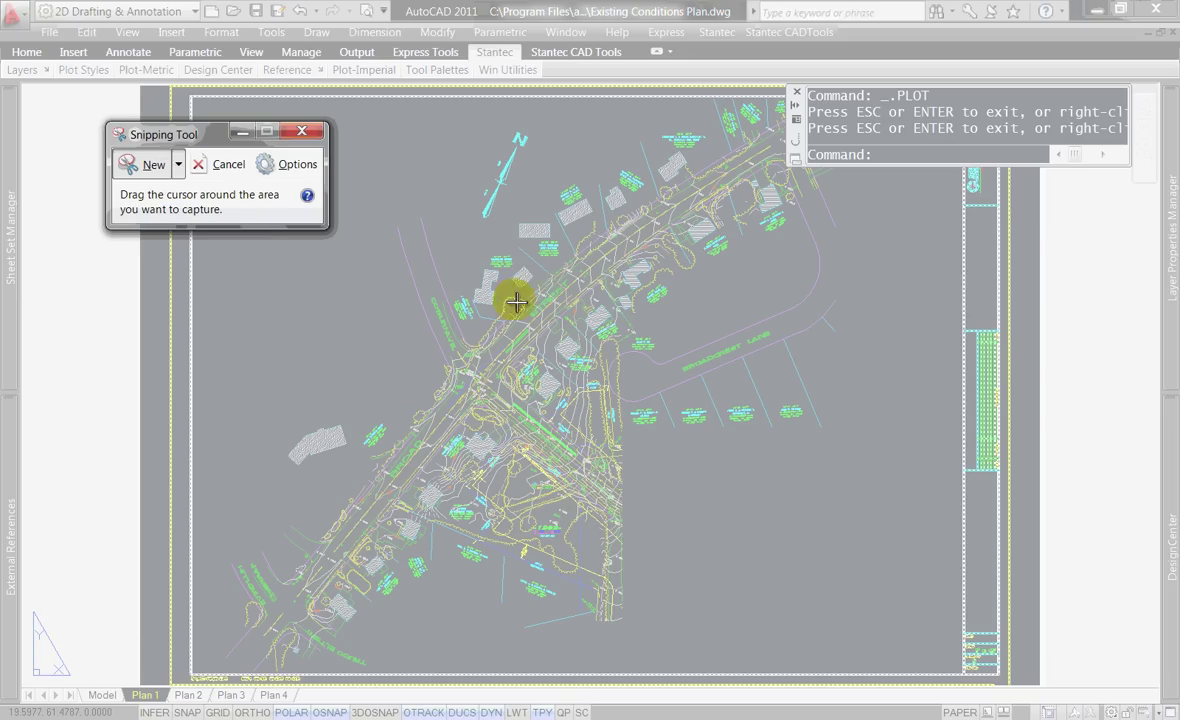
{"action": "mouse_move", "coordinate": [357, 287]}
{"action": "left_mouse_down"}
{"action": "mouse_move", "coordinate": [684, 494]}
{"action": "mouse_move", "coordinate": [660, 547]}
{"action": "mouse_move", "coordinate": [751, 535]}
{"action": "mouse_move", "coordinate": [806, 482]}
{"action": "mouse_move", "coordinate": [810, 495]}
{"action": "left_mouse_up"}
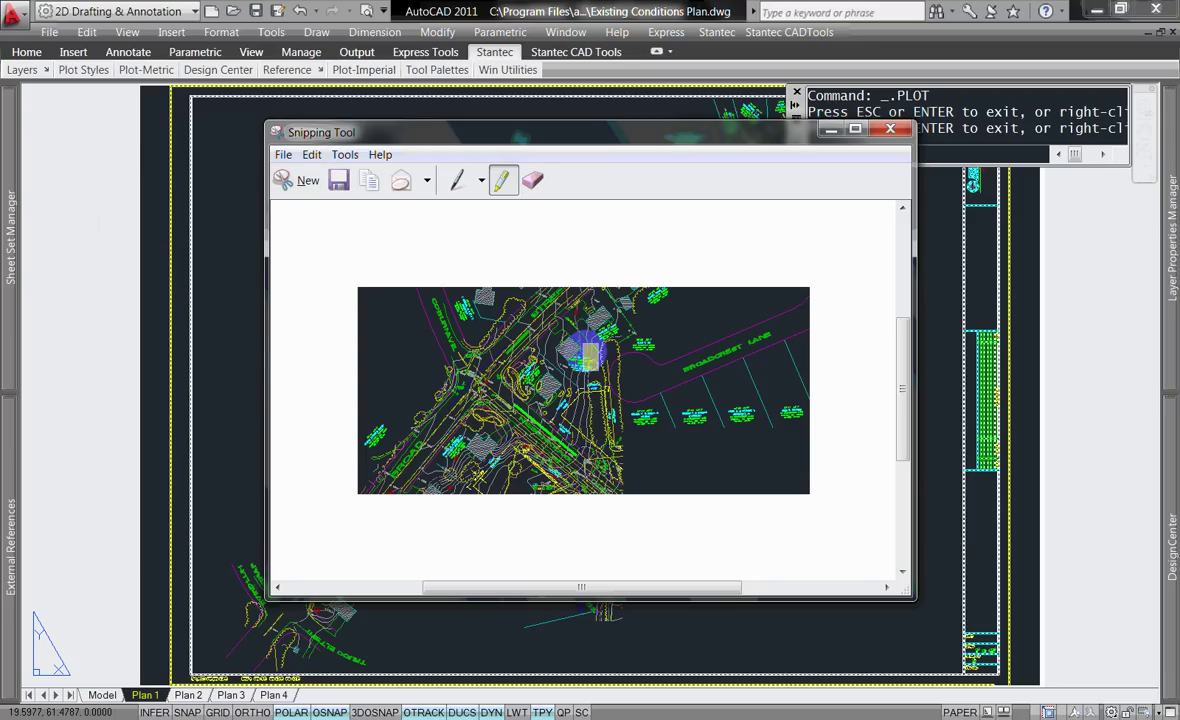
{"action": "left_click", "coordinate": [372, 185]}
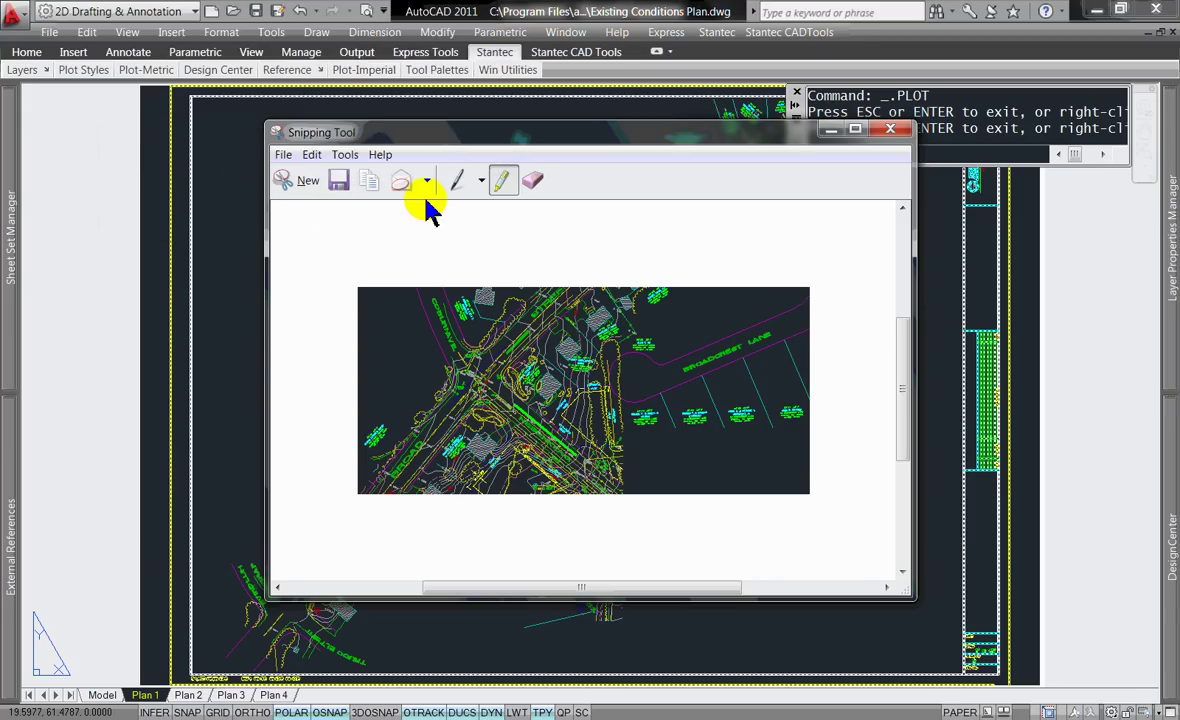
Switch to PowerPoint, paste the dark-background snip onto slide 3 and move it toward the slide's upper-left corner
{"action": "key", "text": "super+Tab"}
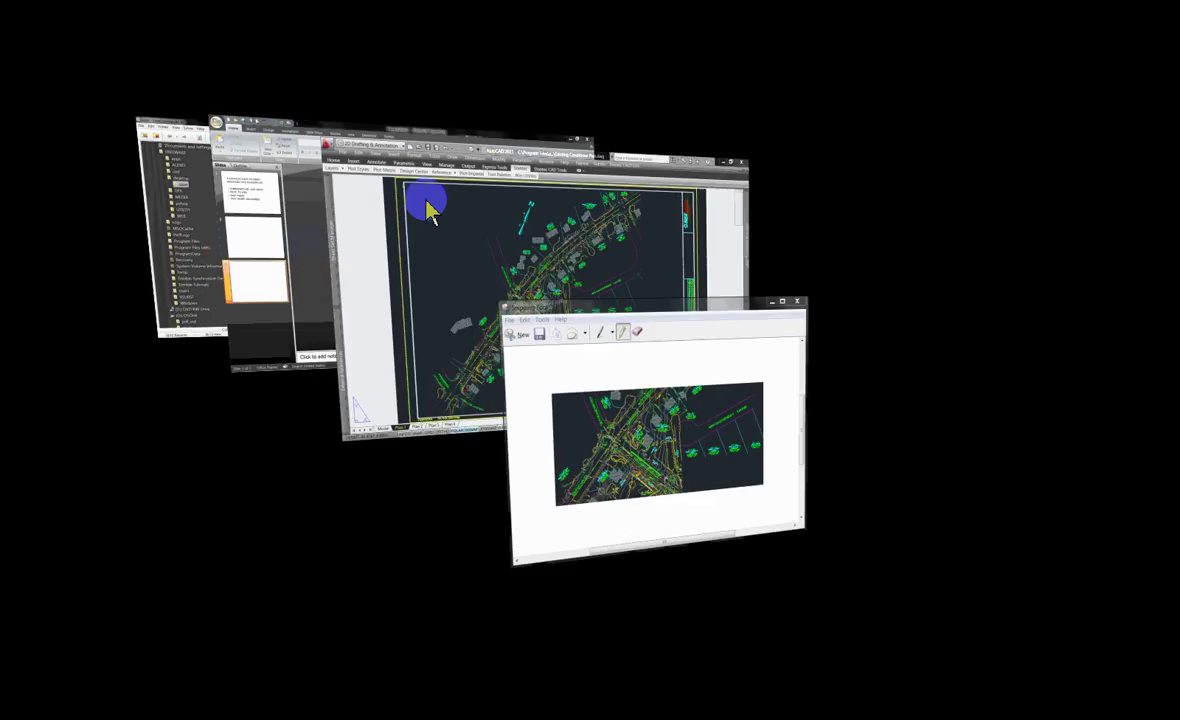
{"action": "key", "text": "super+Tab"}
{"action": "key", "text": "super+Tab"}
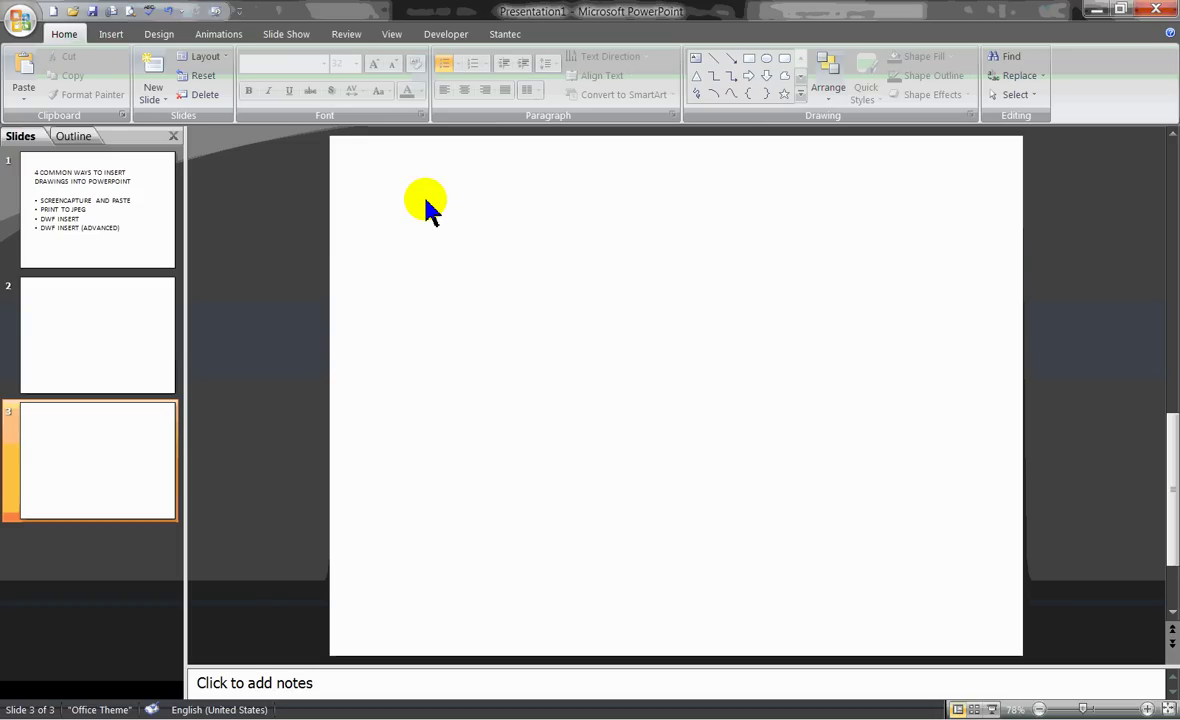
{"action": "right_click", "coordinate": [427, 205]}
{"action": "left_click", "coordinate": [479, 249]}
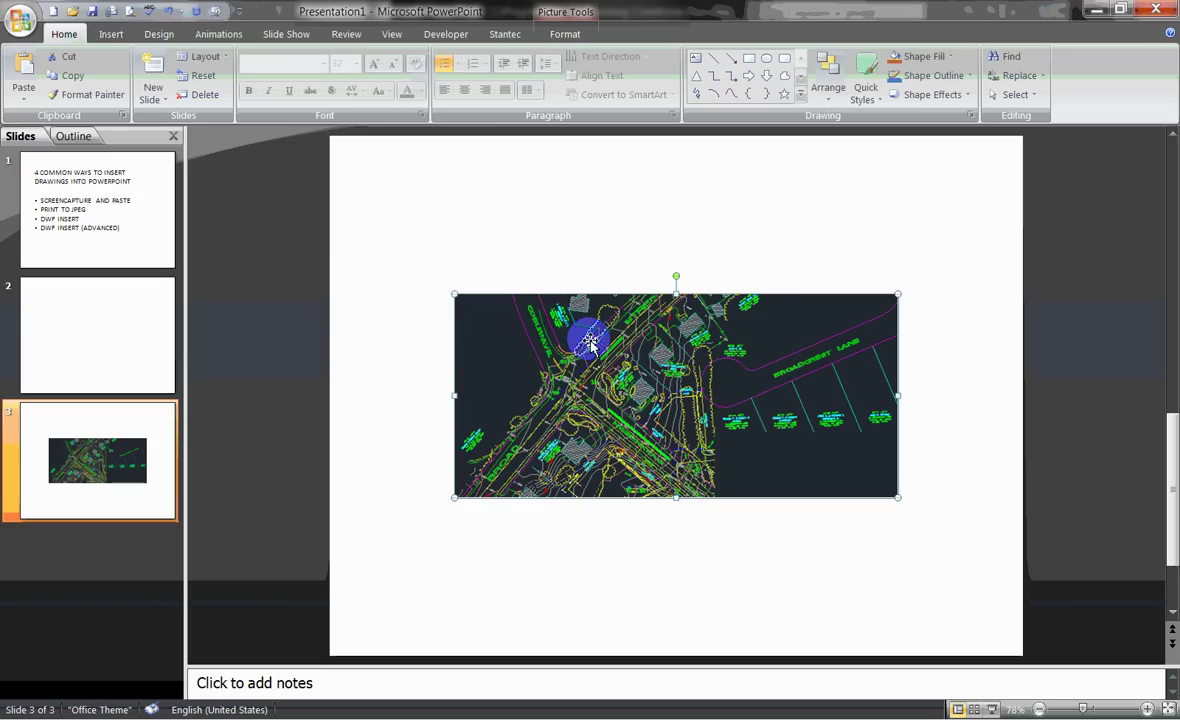
{"action": "left_click_drag", "start_coordinate": [709, 402], "coordinate": [615, 284]}
{"action": "left_click", "coordinate": [856, 337]}
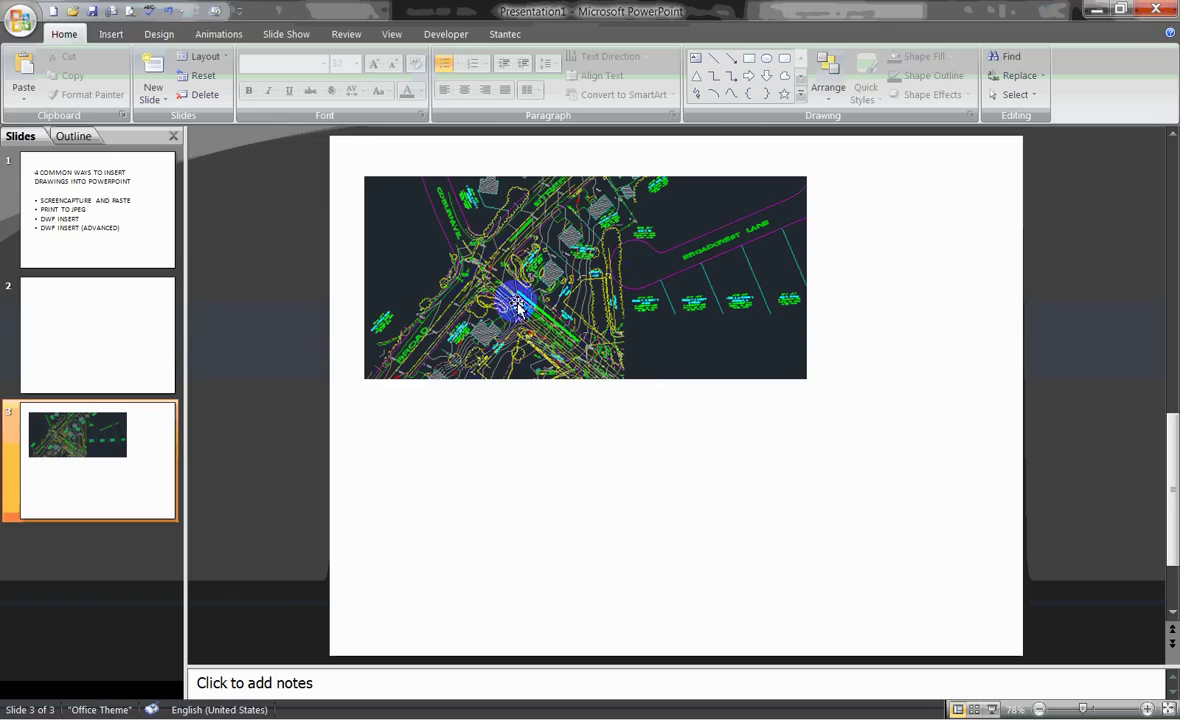
Make blank slide 2 current and switch back to the AutoCAD drawing
{"action": "left_click", "coordinate": [124, 337]}
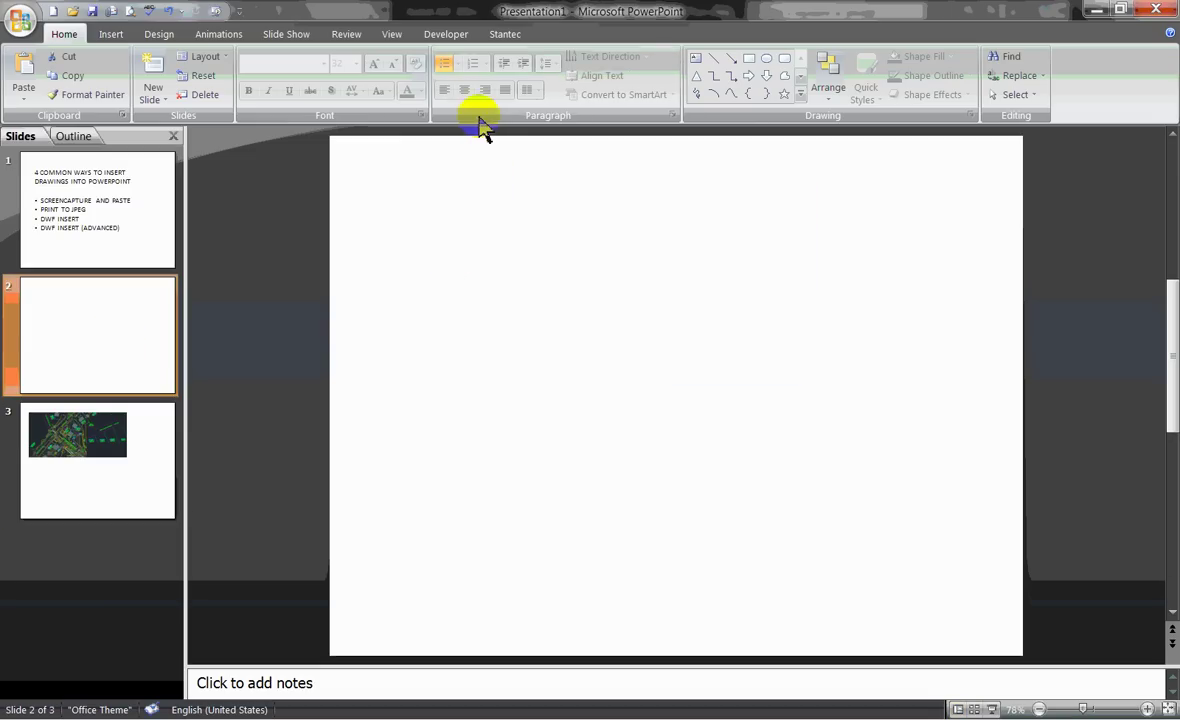
{"action": "key", "text": "super+Tab"}
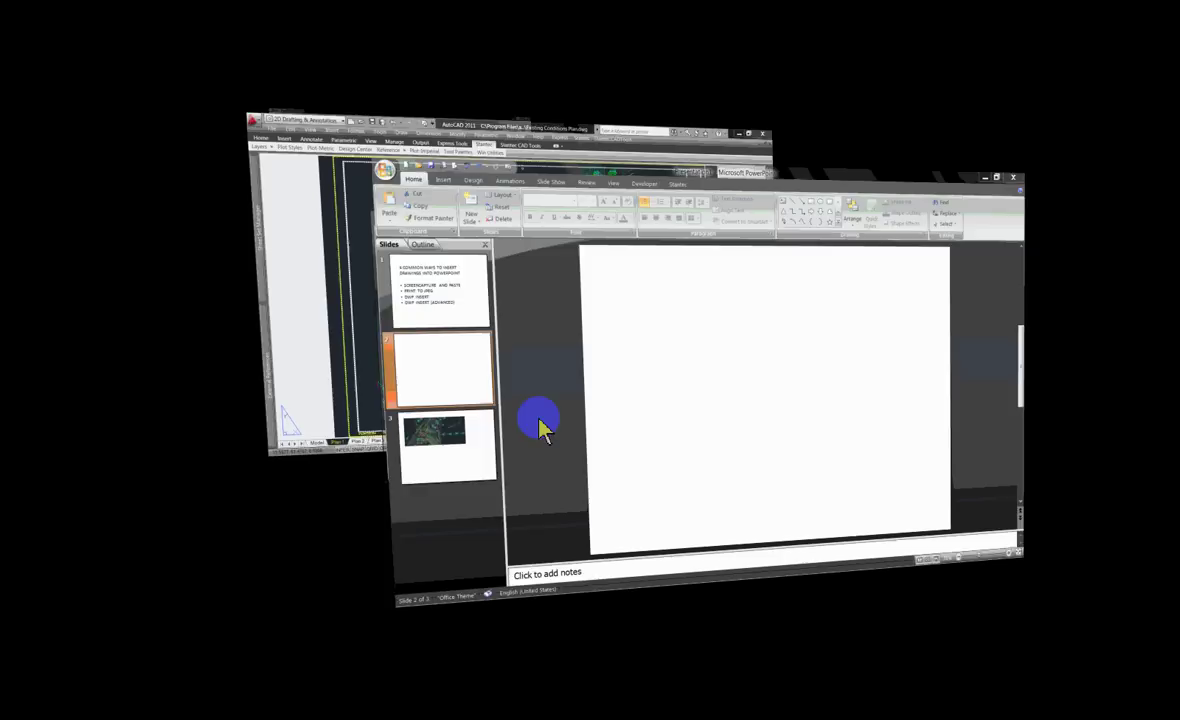
{"action": "key", "text": "super+Tab"}
{"action": "key", "text": "super+Tab"}
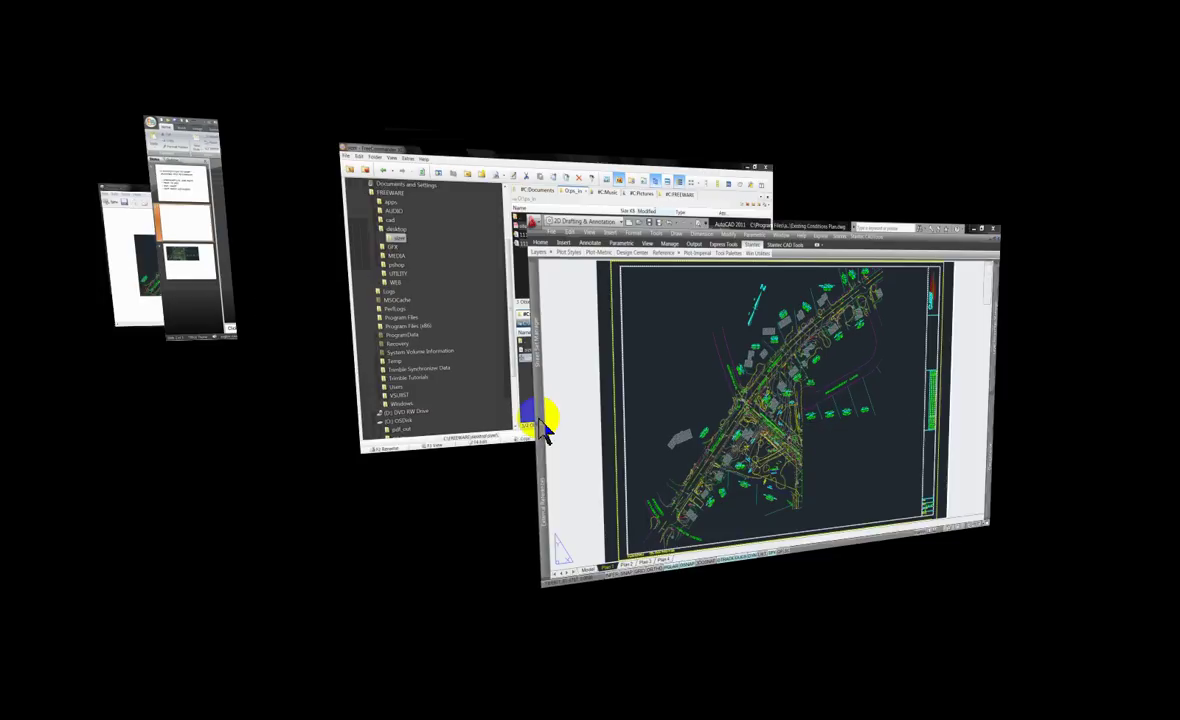
{"action": "left_click", "coordinate": [542, 418]}
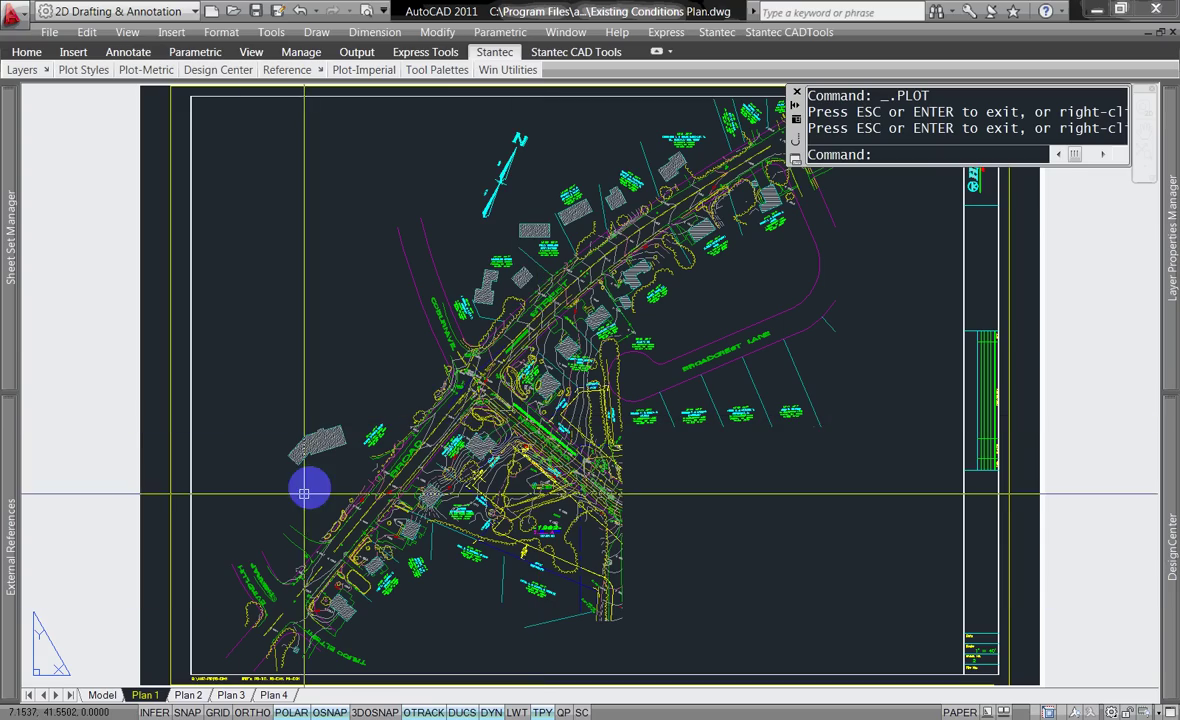
Open the Plot settings for the Plan 1 layout and display the plot preview
{"action": "left_click", "coordinate": [145, 695]}
{"action": "right_click", "coordinate": [145, 695]}
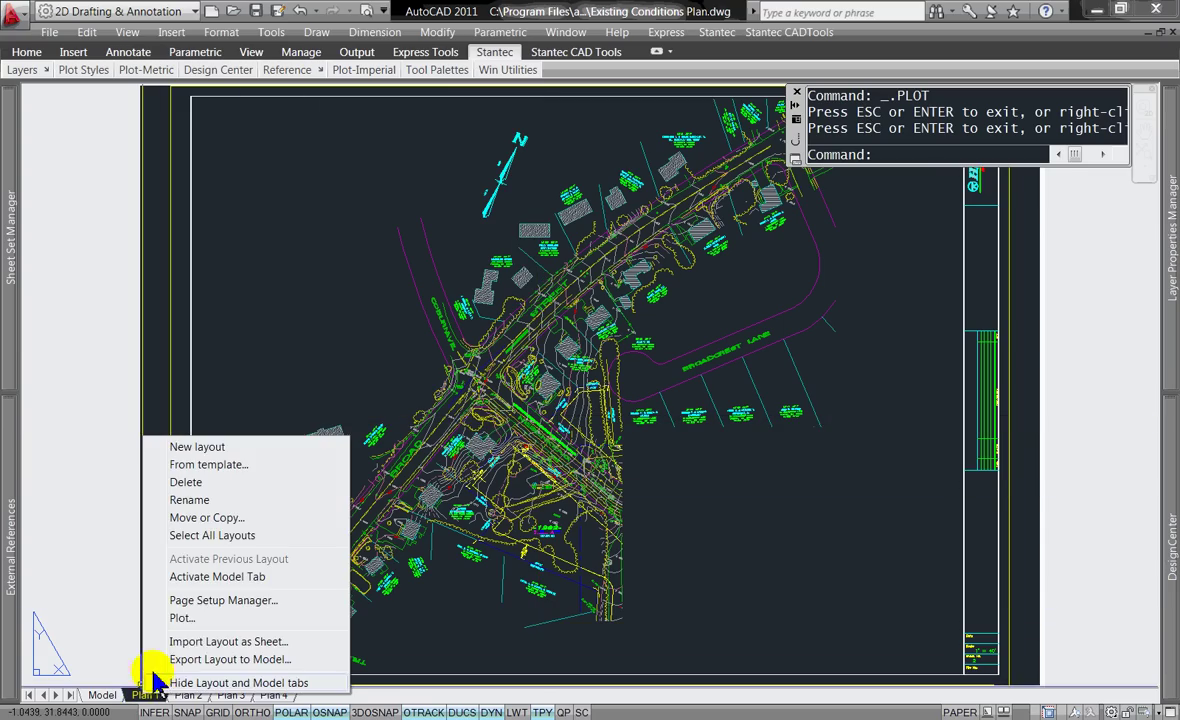
{"action": "left_click", "coordinate": [184, 470]}
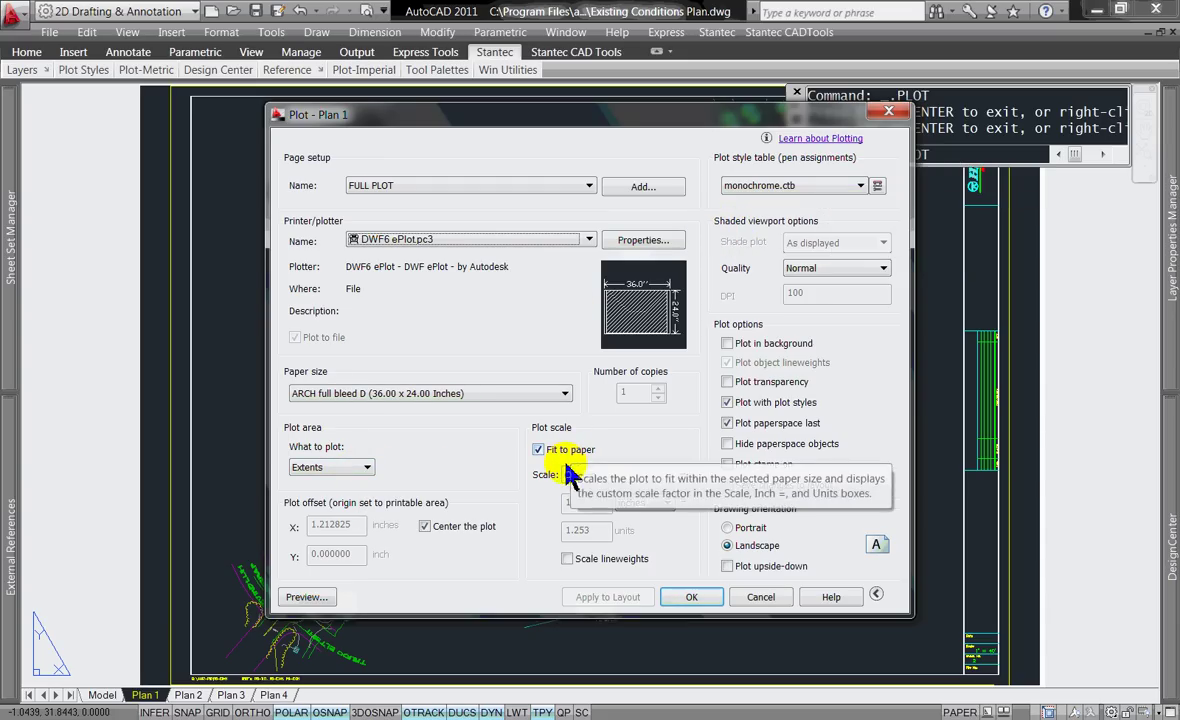
{"action": "left_click", "coordinate": [316, 600]}
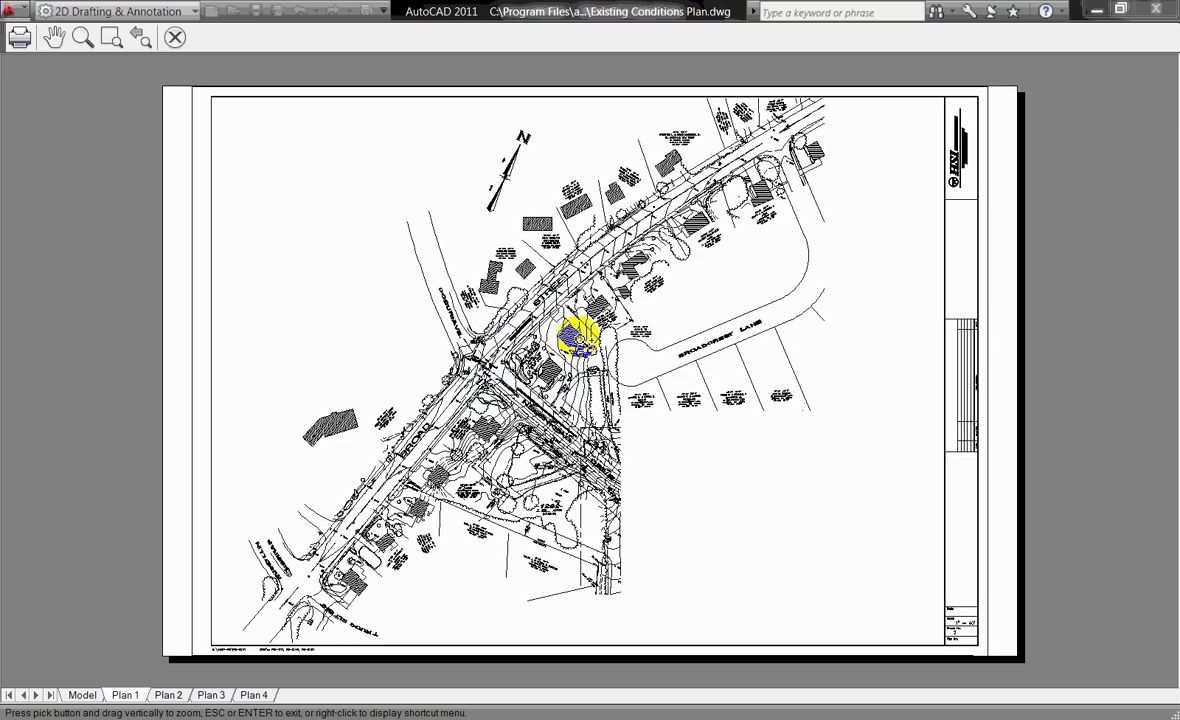
Examine the monochrome preview up close and frame the area from Coburn Ave to Broadcrest Lane
{"action": "scroll", "coordinate": [522, 345], "scroll_direction": "up", "scroll_amount": 5}
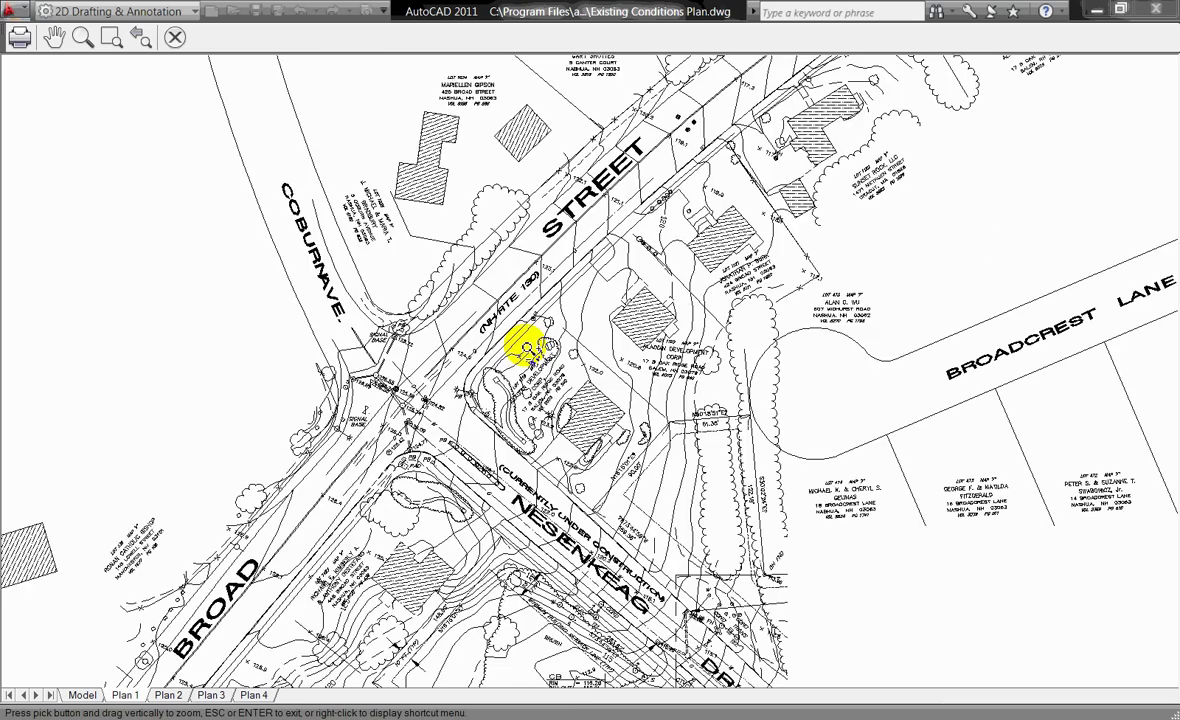
{"action": "scroll", "coordinate": [528, 347], "scroll_direction": "up", "scroll_amount": 3}
{"action": "middle_click_drag", "start_coordinate": [527, 348], "coordinate": [349, 268]}
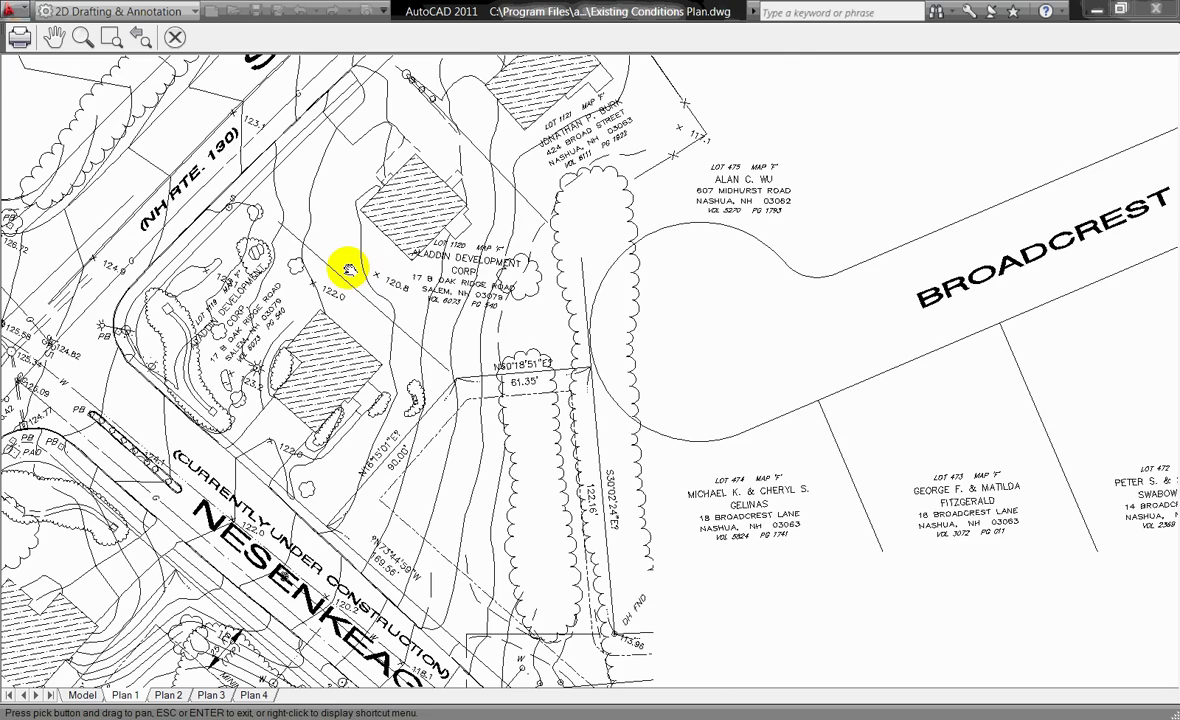
{"action": "left_click_drag", "start_coordinate": [638, 350], "coordinate": [283, 319]}
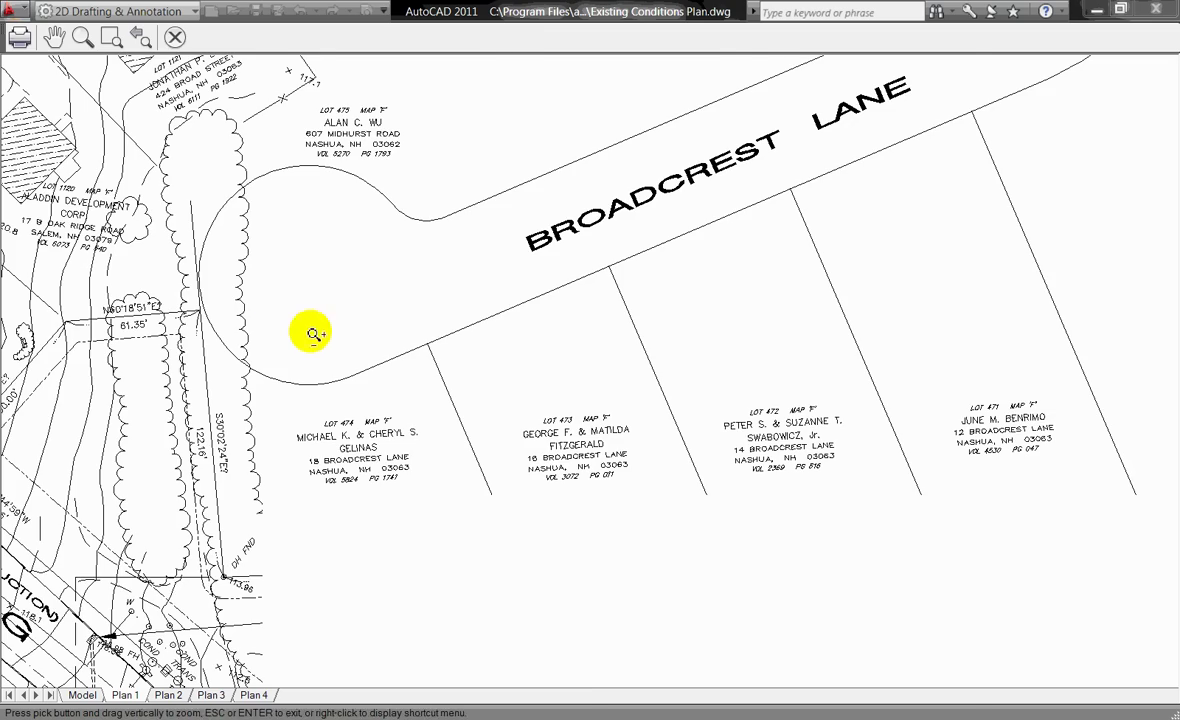
{"action": "scroll", "coordinate": [540, 377], "scroll_direction": "up", "scroll_amount": 2}
{"action": "scroll", "coordinate": [537, 374], "scroll_direction": "down", "scroll_amount": 10}
{"action": "scroll", "coordinate": [455, 355], "scroll_direction": "up", "scroll_amount": 5}
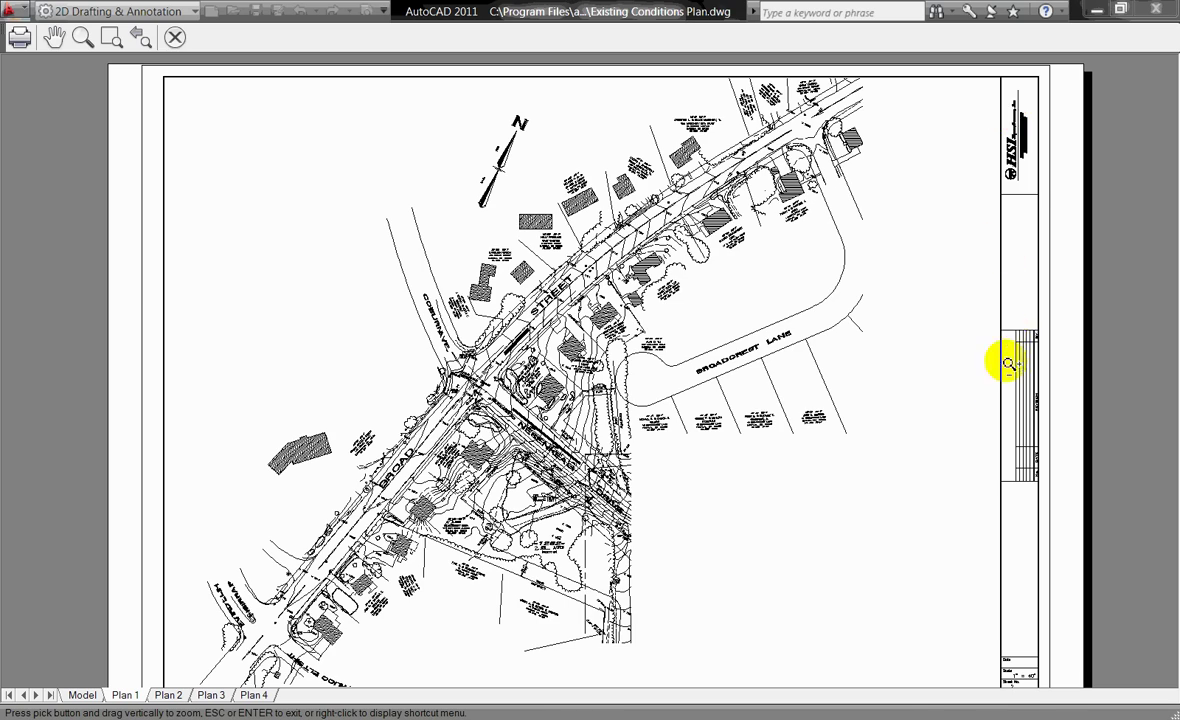
{"action": "scroll", "coordinate": [1007, 380], "scroll_direction": "up", "scroll_amount": 4}
{"action": "middle_click_drag", "start_coordinate": [432, 350], "coordinate": [838, 380]}
{"action": "left_click_drag", "start_coordinate": [838, 380], "coordinate": [895, 387]}
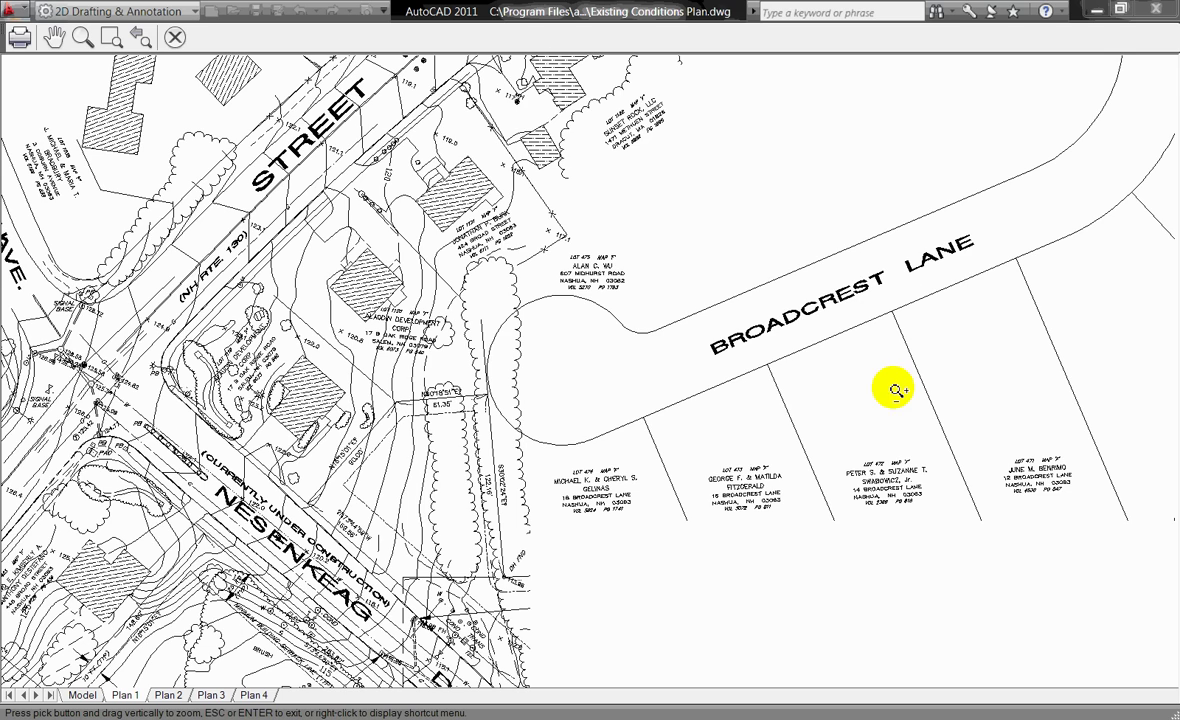
{"action": "left_click_drag", "start_coordinate": [772, 387], "coordinate": [838, 404]}
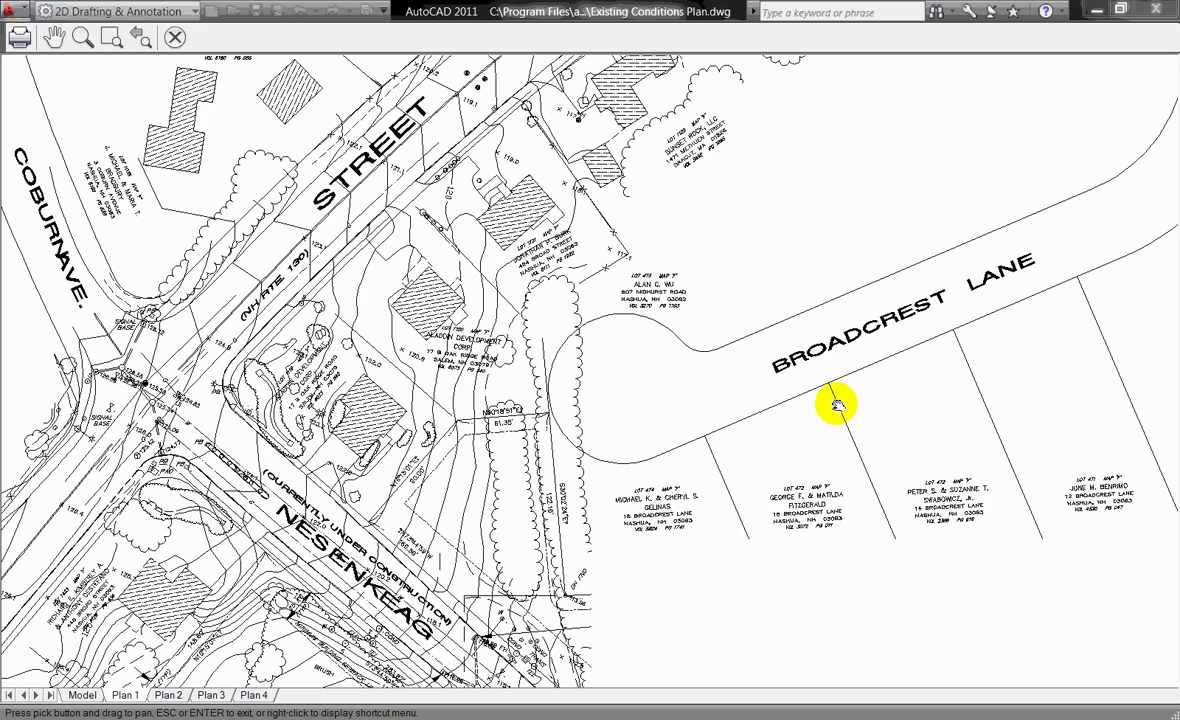
{"action": "scroll", "coordinate": [785, 403], "scroll_direction": "up", "scroll_amount": 2}
{"action": "scroll", "coordinate": [783, 403], "scroll_direction": "down", "scroll_amount": 2}
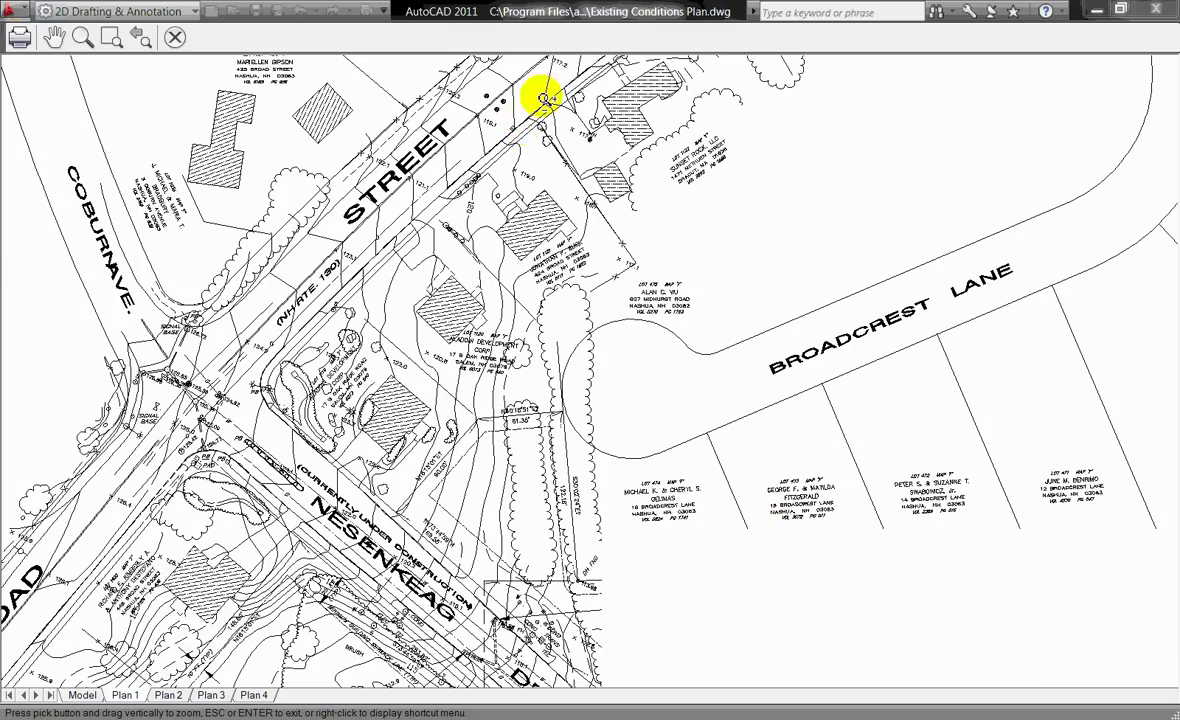
Switch to the Snipping Tool and capture a new rectangular snip covering most of the zoomed plot preview
{"action": "key", "text": "alt+Tab"}
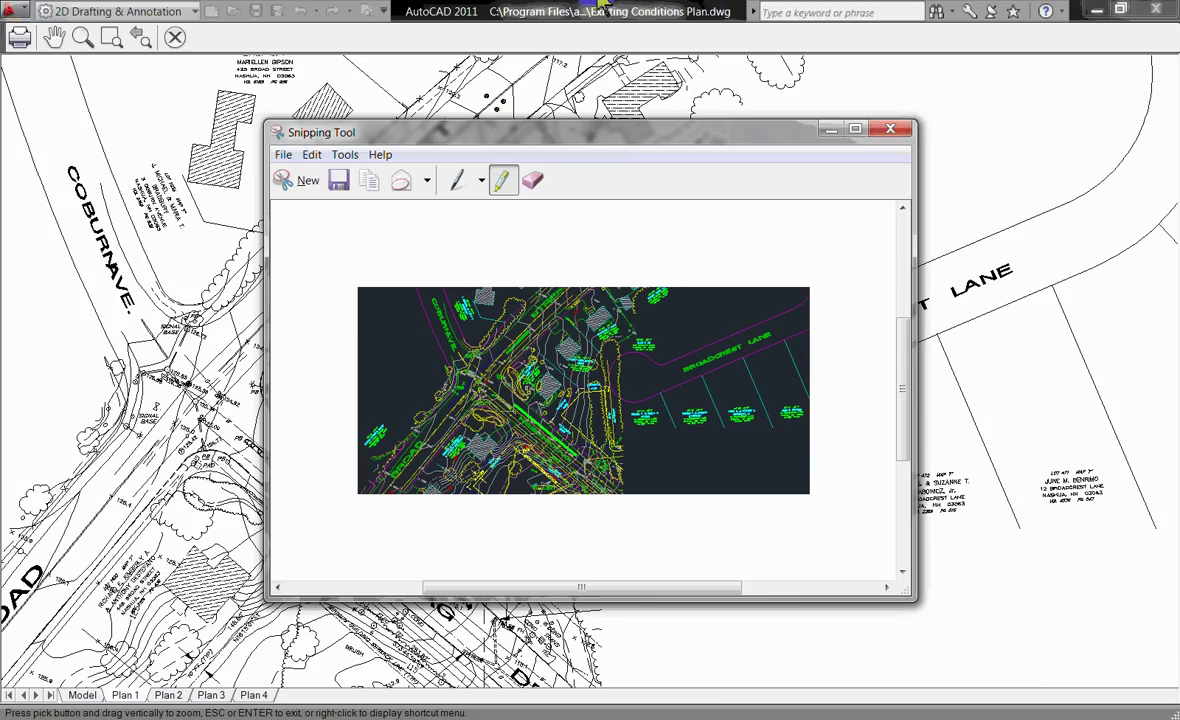
{"action": "left_click", "coordinate": [308, 185]}
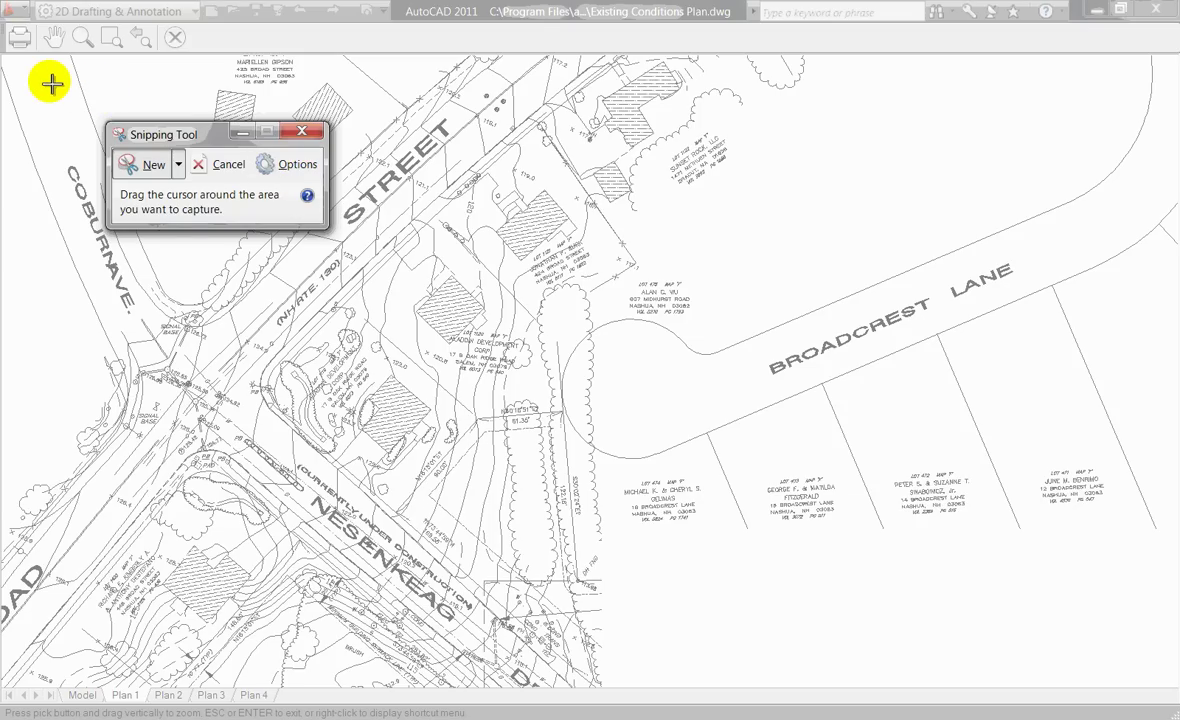
{"action": "mouse_move", "coordinate": [47, 82]}
{"action": "left_mouse_down"}
{"action": "mouse_move", "coordinate": [1105, 596]}
{"action": "mouse_move", "coordinate": [1117, 628]}
{"action": "left_mouse_up"}
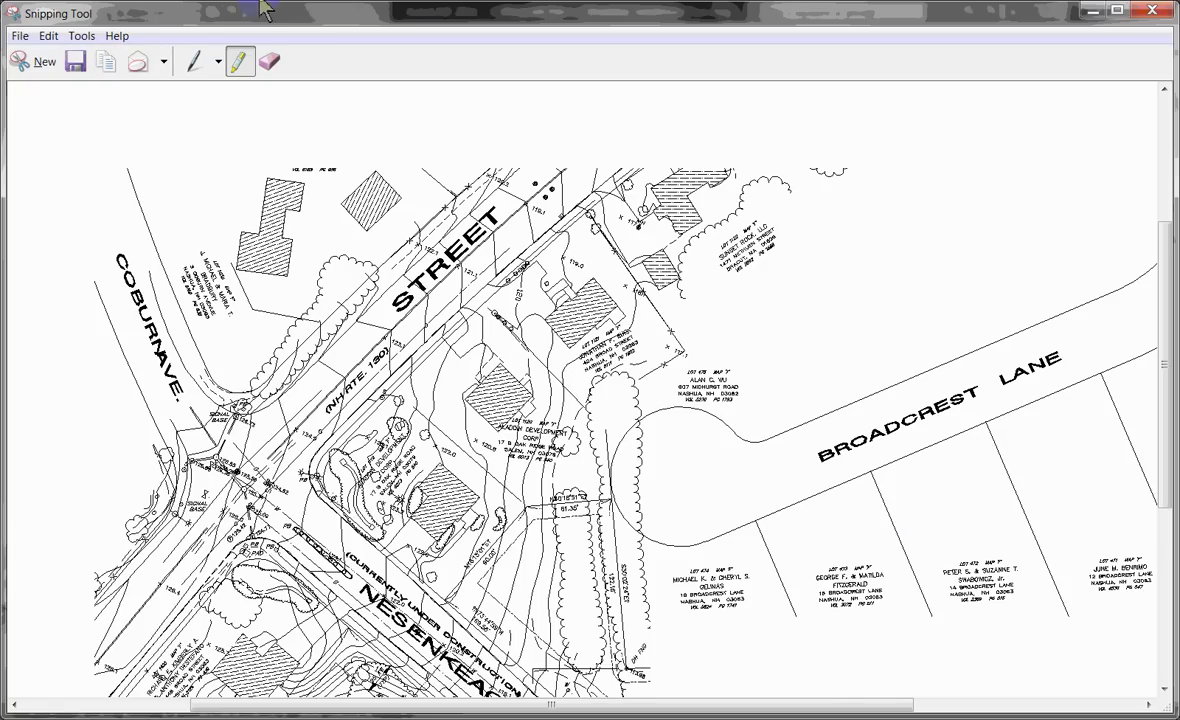
Switch to PowerPoint, paste the black-and-white snip onto slide 2 and move it up near the slide's top edge
{"action": "key", "text": "super+Tab"}
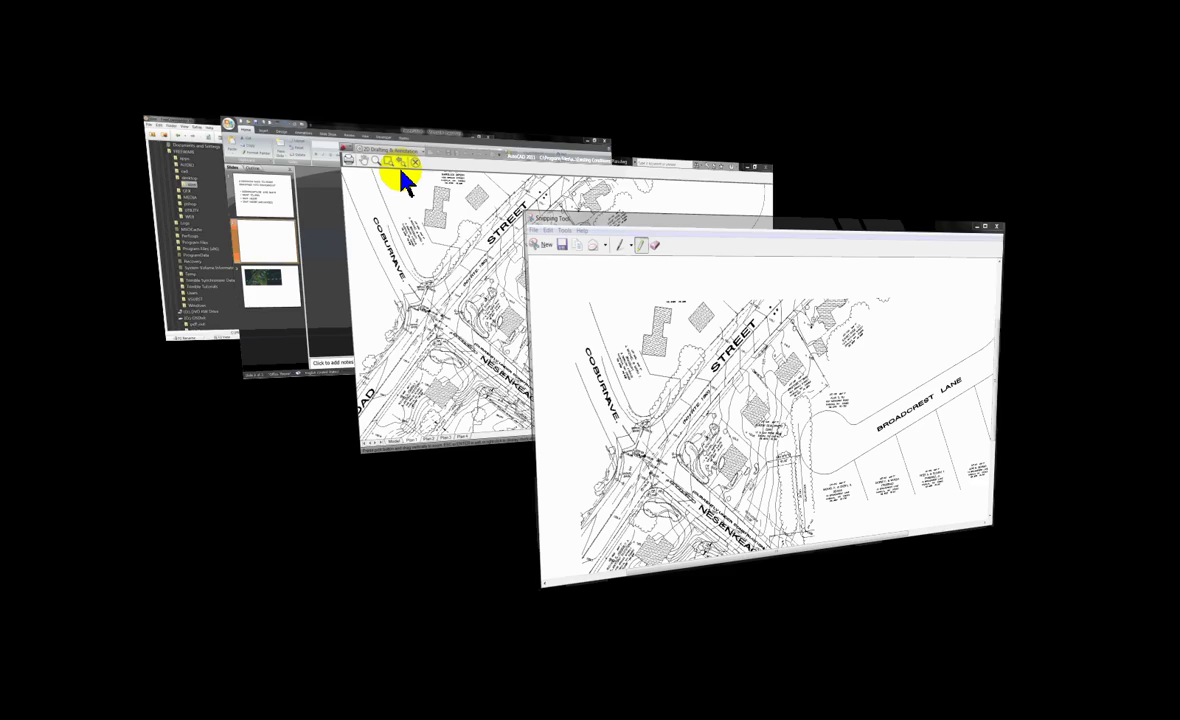
{"action": "key", "text": "super+Tab"}
{"action": "key", "text": "super+Tab"}
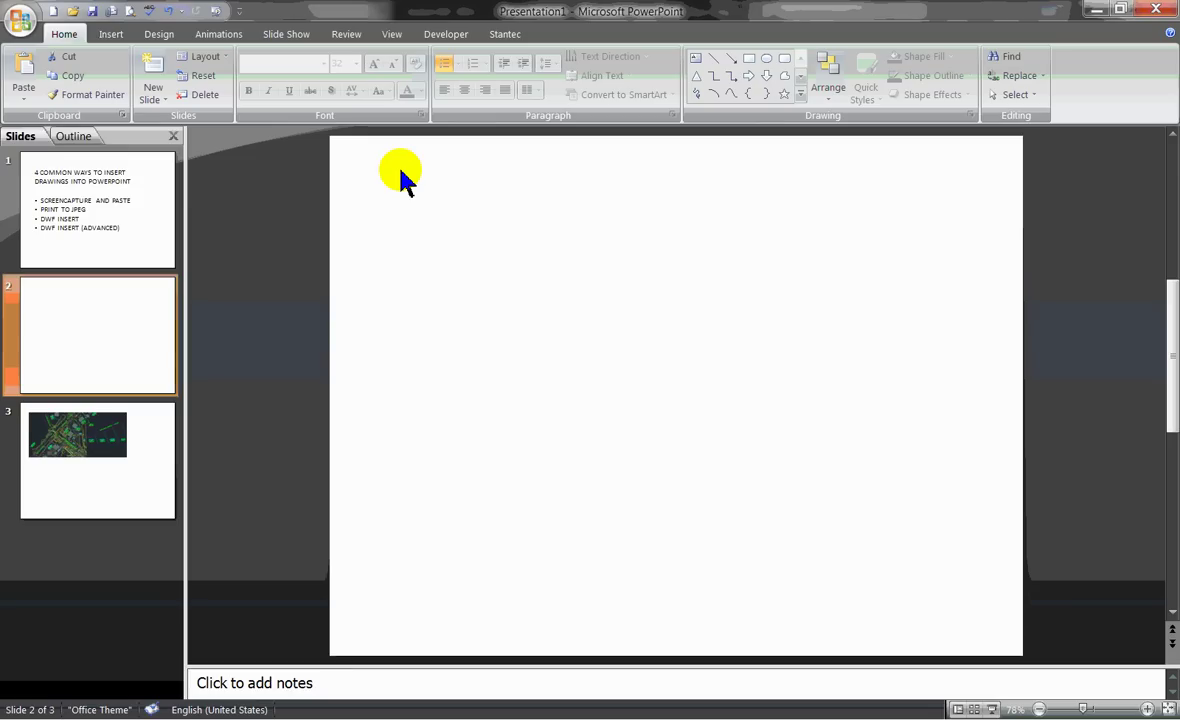
{"action": "right_click", "coordinate": [401, 180]}
{"action": "left_click", "coordinate": [445, 227]}
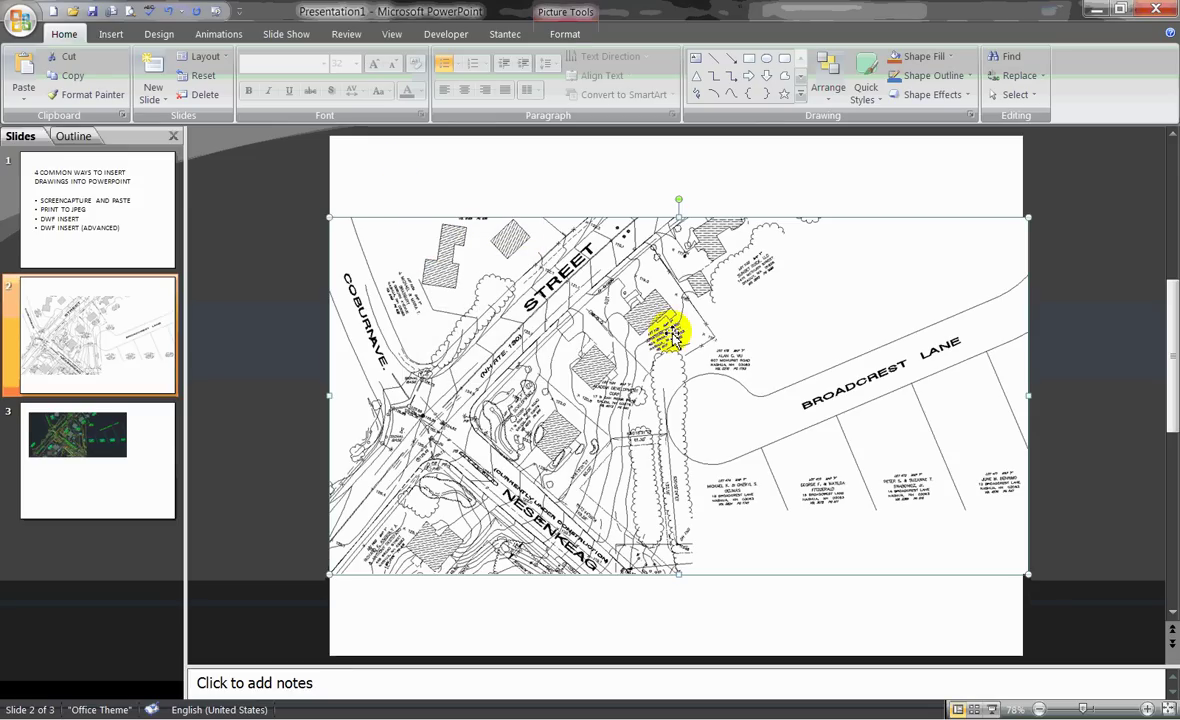
{"action": "left_click_drag", "start_coordinate": [672, 336], "coordinate": [672, 306]}
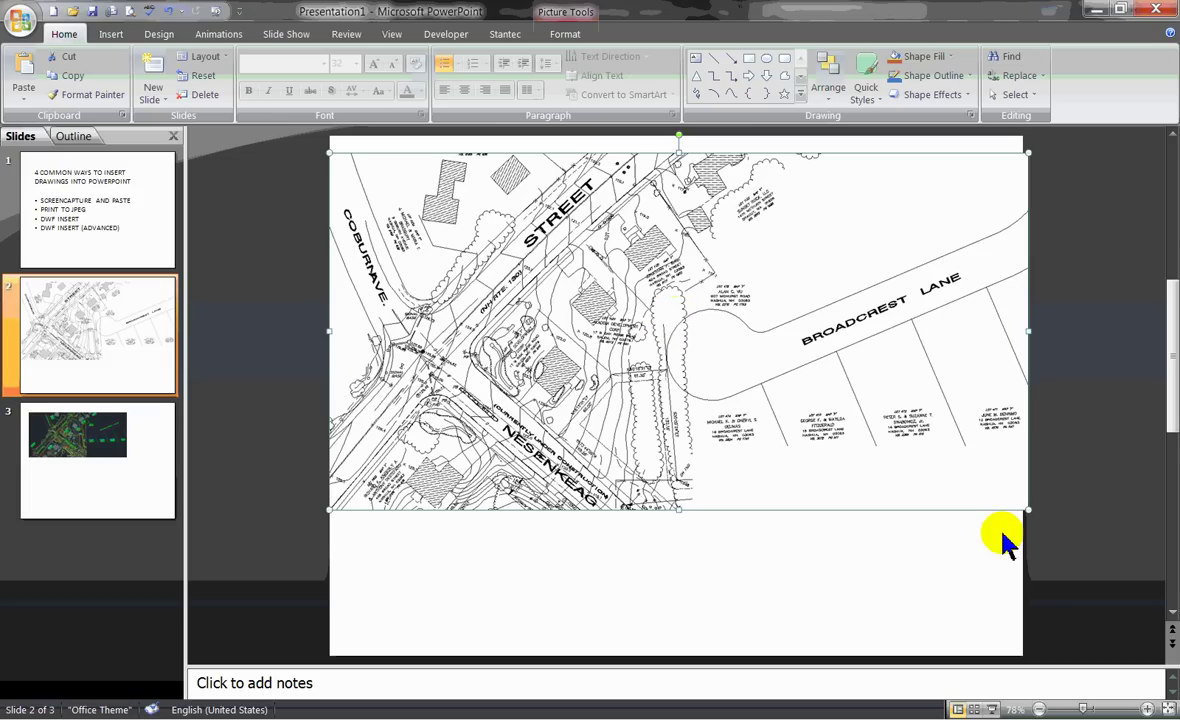
Shrink the black-and-white snip on slide 2 slightly so it fits within the slide's width
{"action": "left_click_drag", "start_coordinate": [1027, 511], "coordinate": [1001, 505]}
{"action": "key", "text": "Escape"}
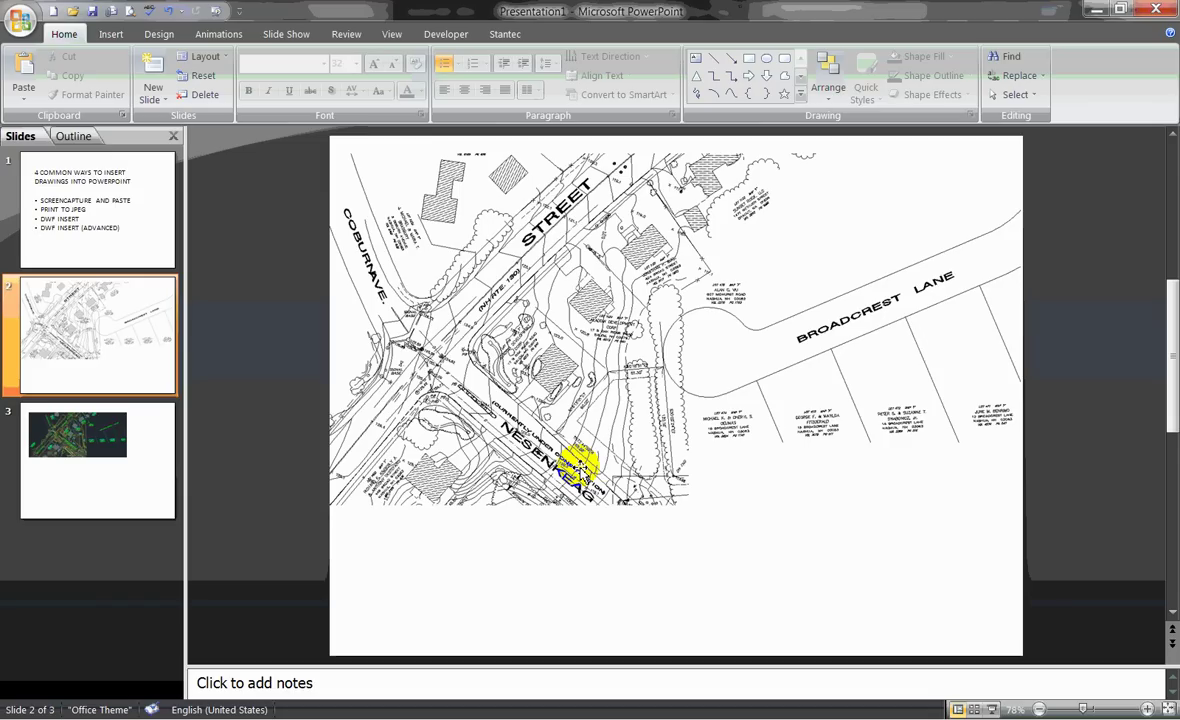
Add a new slide after slide 3 and delete its empty title and text placeholders
{"action": "right_click", "coordinate": [82, 496]}
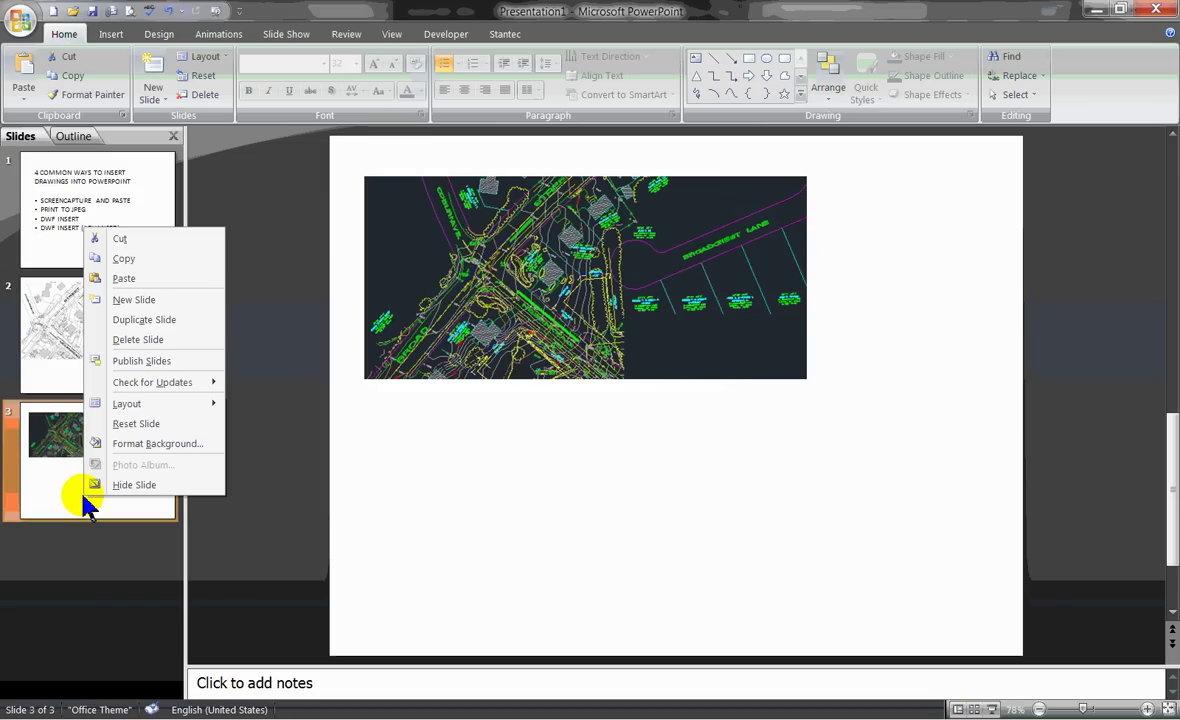
{"action": "left_click", "coordinate": [135, 300]}
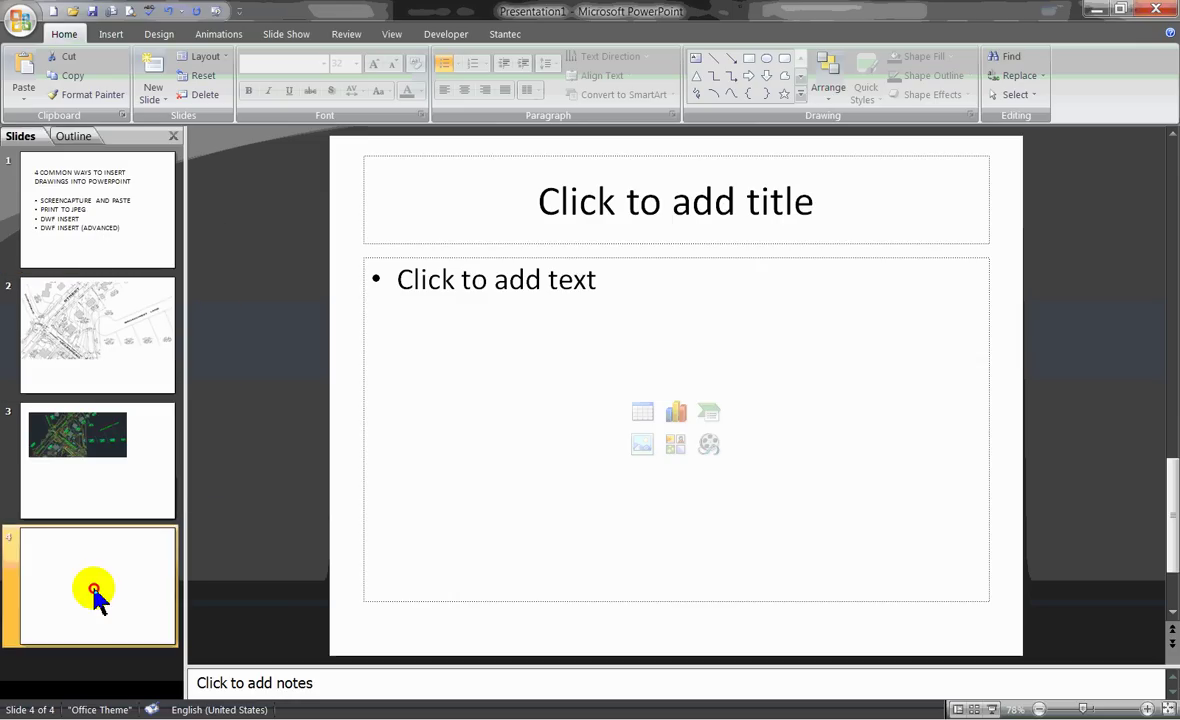
{"action": "left_click", "coordinate": [535, 252]}
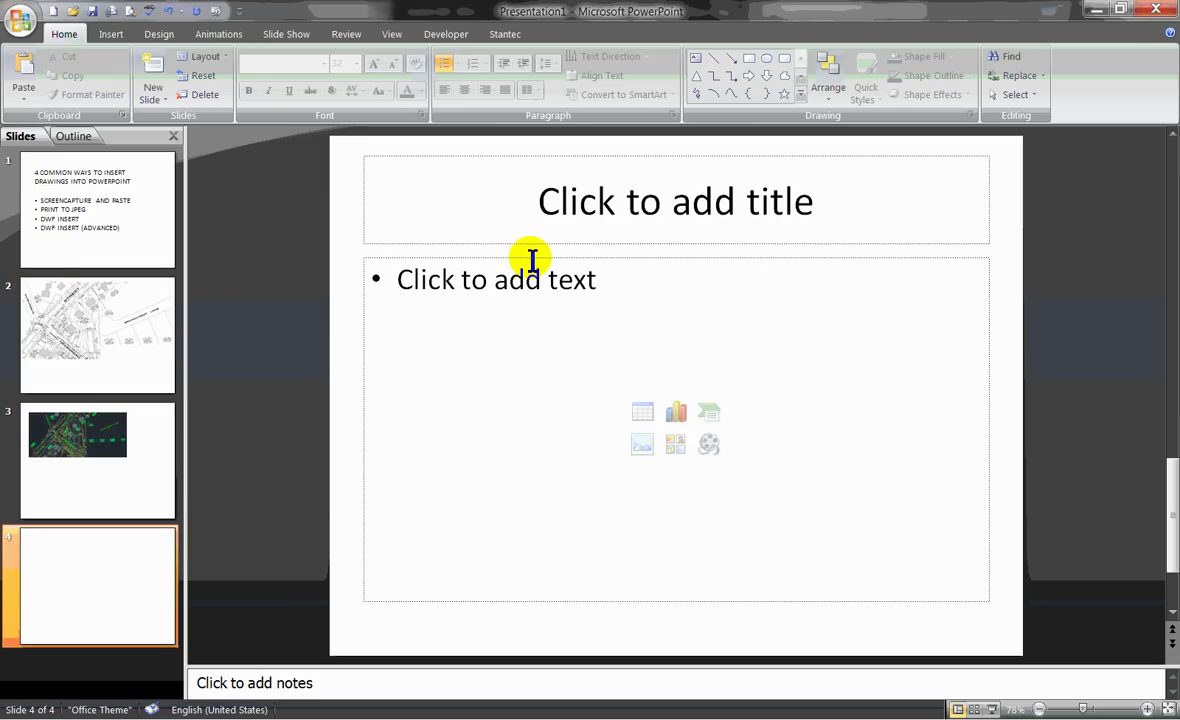
{"action": "left_click", "coordinate": [532, 262]}
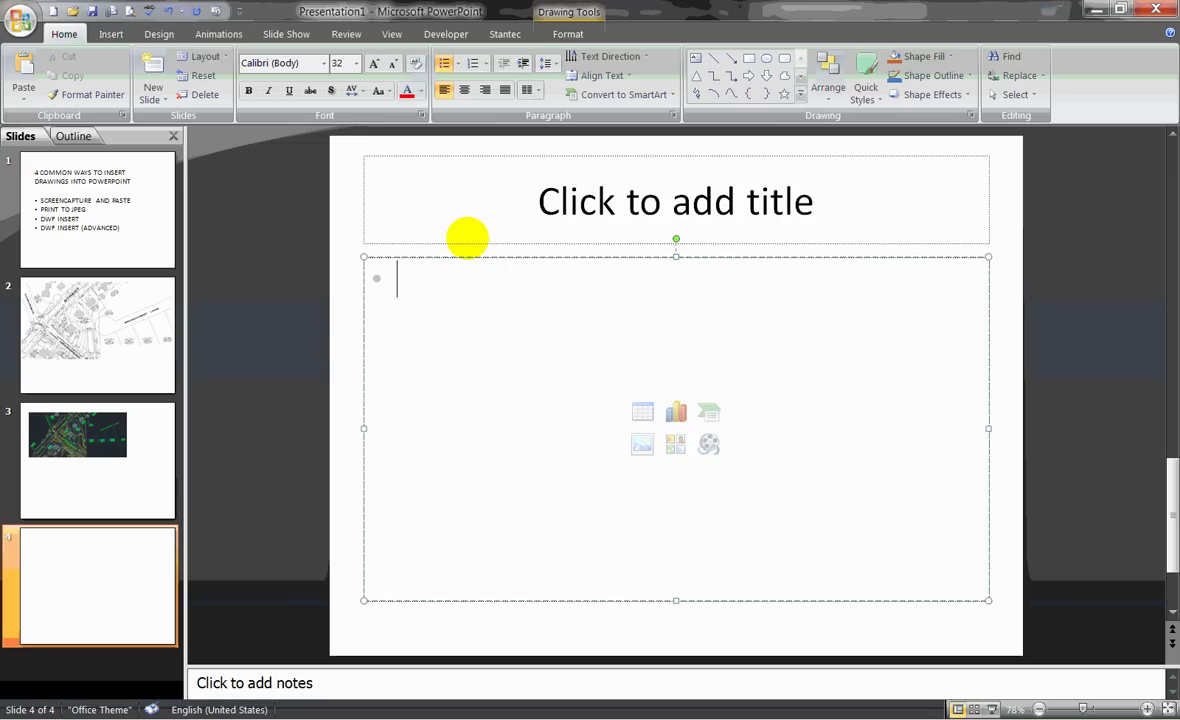
{"action": "left_click", "coordinate": [442, 258]}
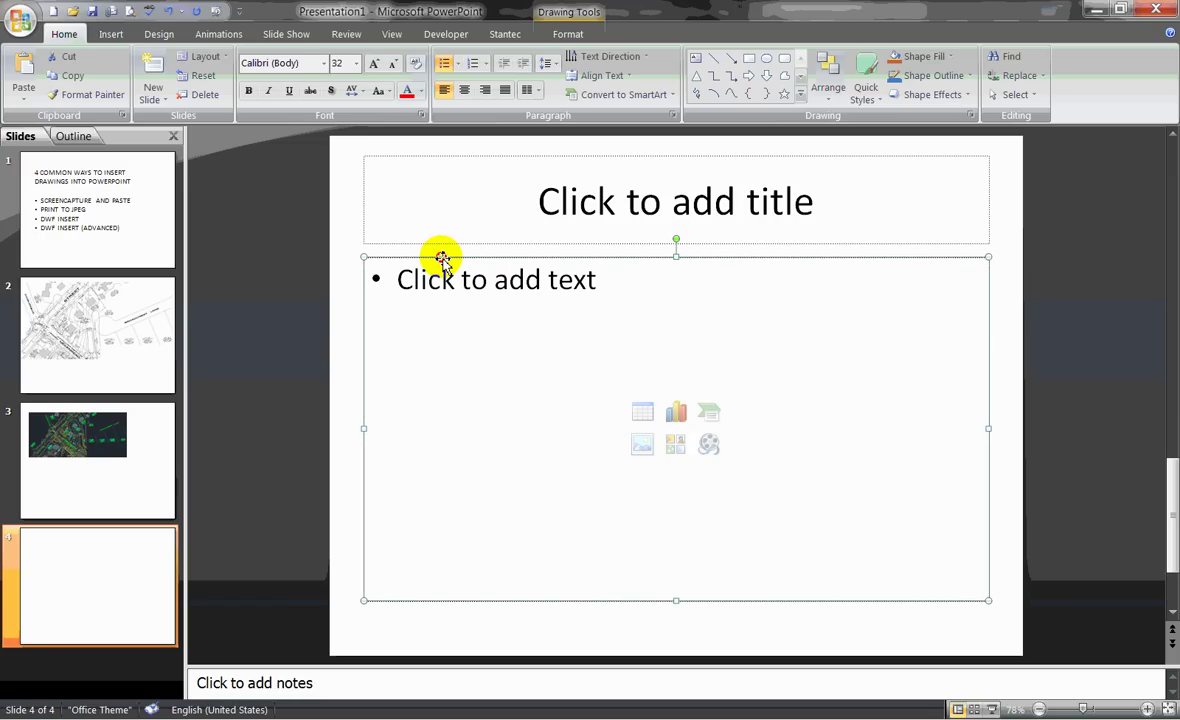
{"action": "key", "text": "Delete"}
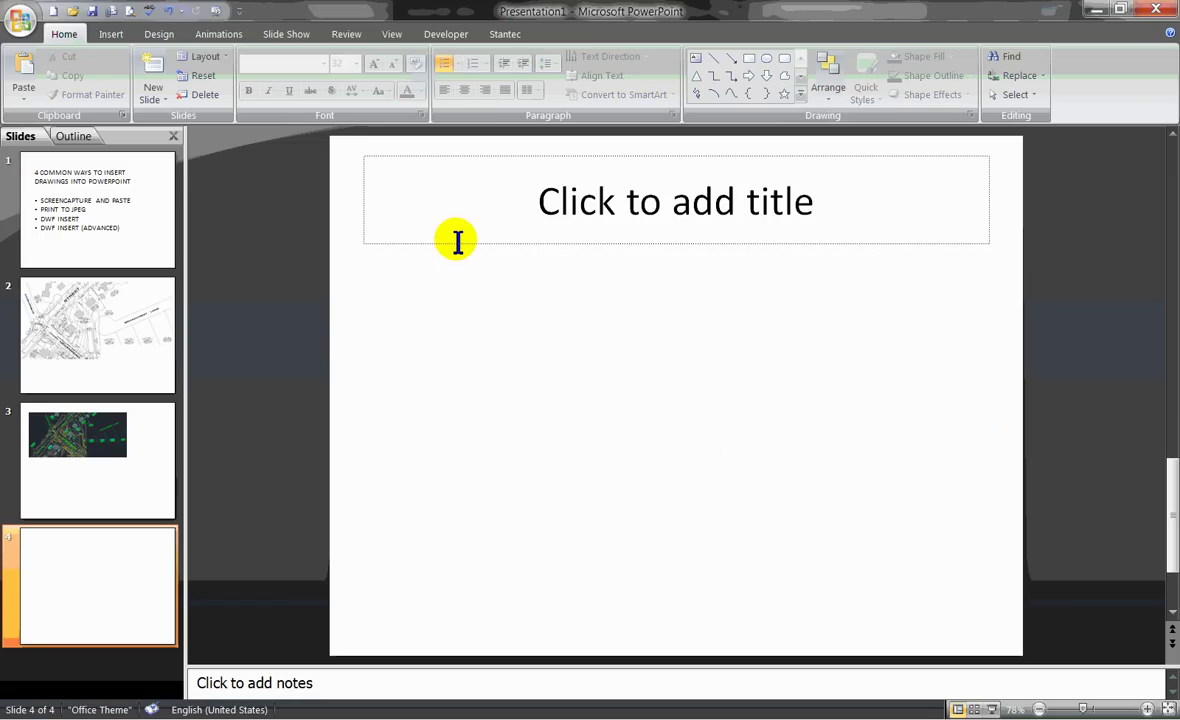
{"action": "left_click", "coordinate": [457, 242]}
{"action": "left_click", "coordinate": [457, 242]}
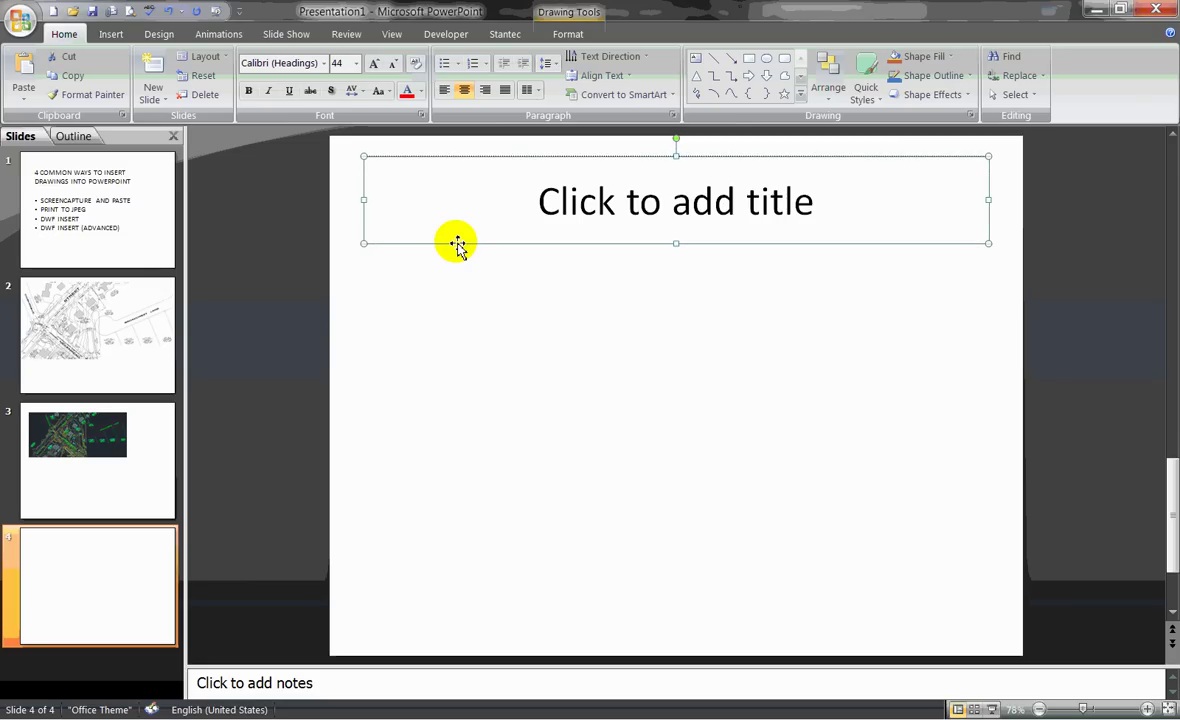
{"action": "key", "text": "Delete"}
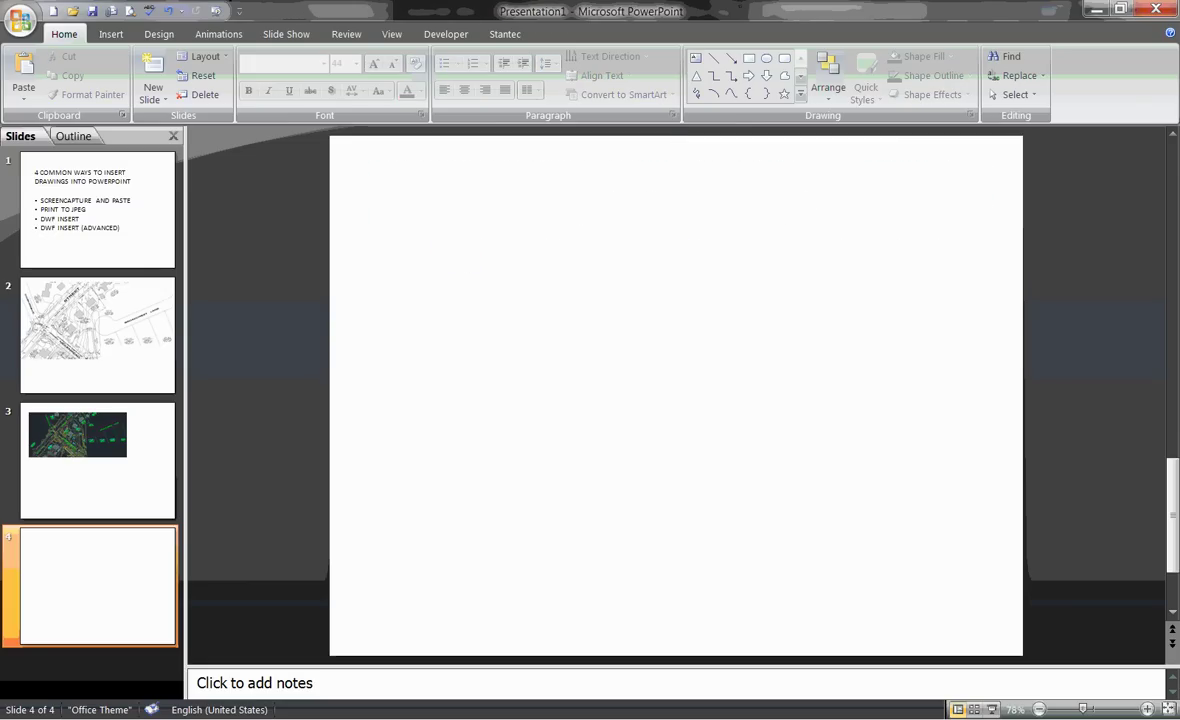
Switch to AutoCAD, exit the plot preview and set the plotter to PublishToWeb JPG.pc3 with the default Sun Hi-Res (1600 x 1280 pixels) paper size
{"action": "key", "text": "alt+Tab"}
{"action": "right_click", "coordinate": [494, 388]}
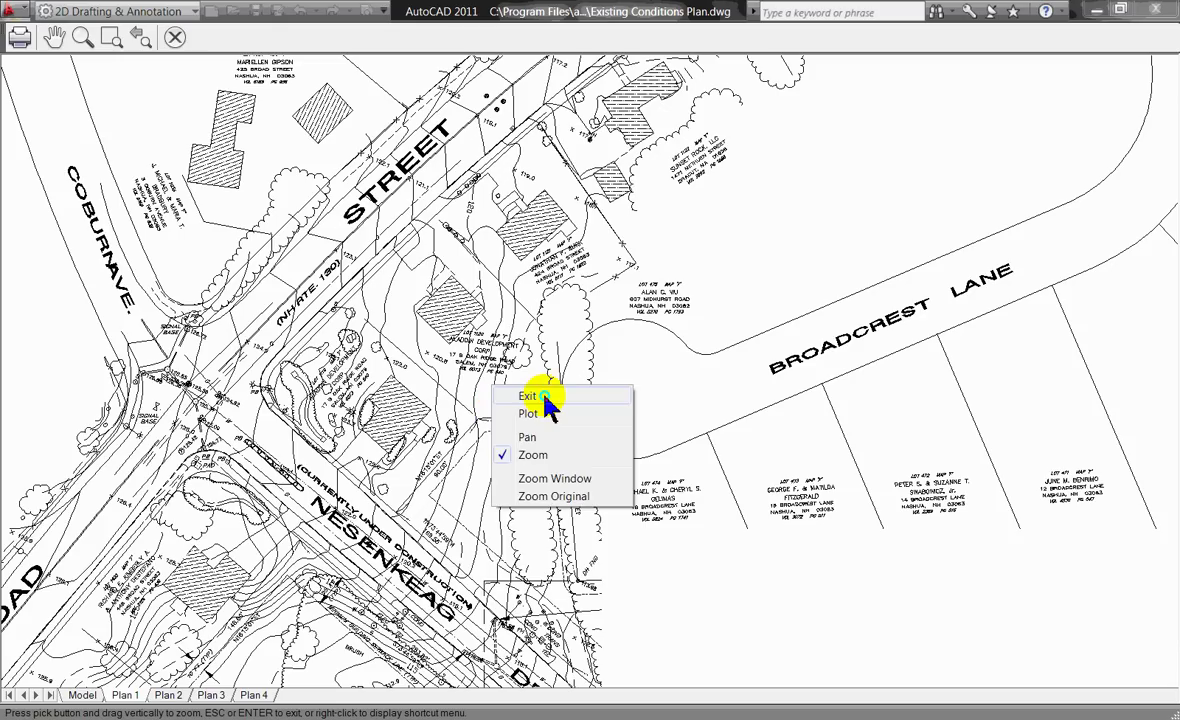
{"action": "left_click", "coordinate": [540, 396]}
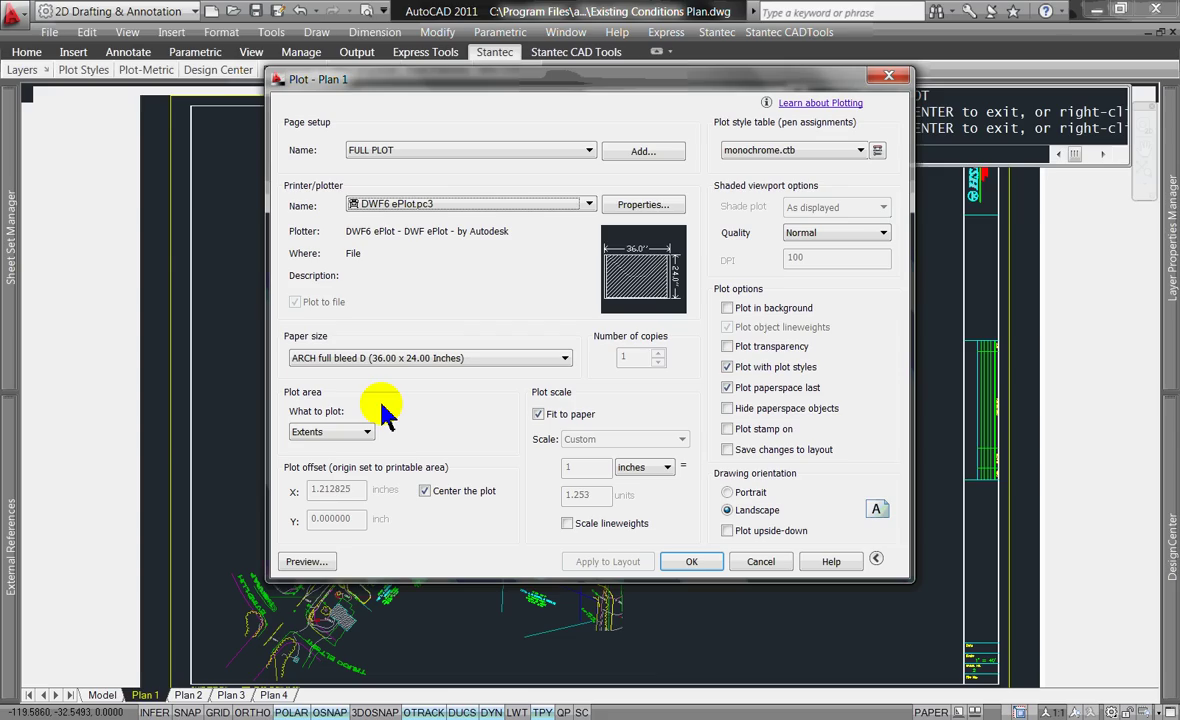
{"action": "left_click", "coordinate": [428, 204]}
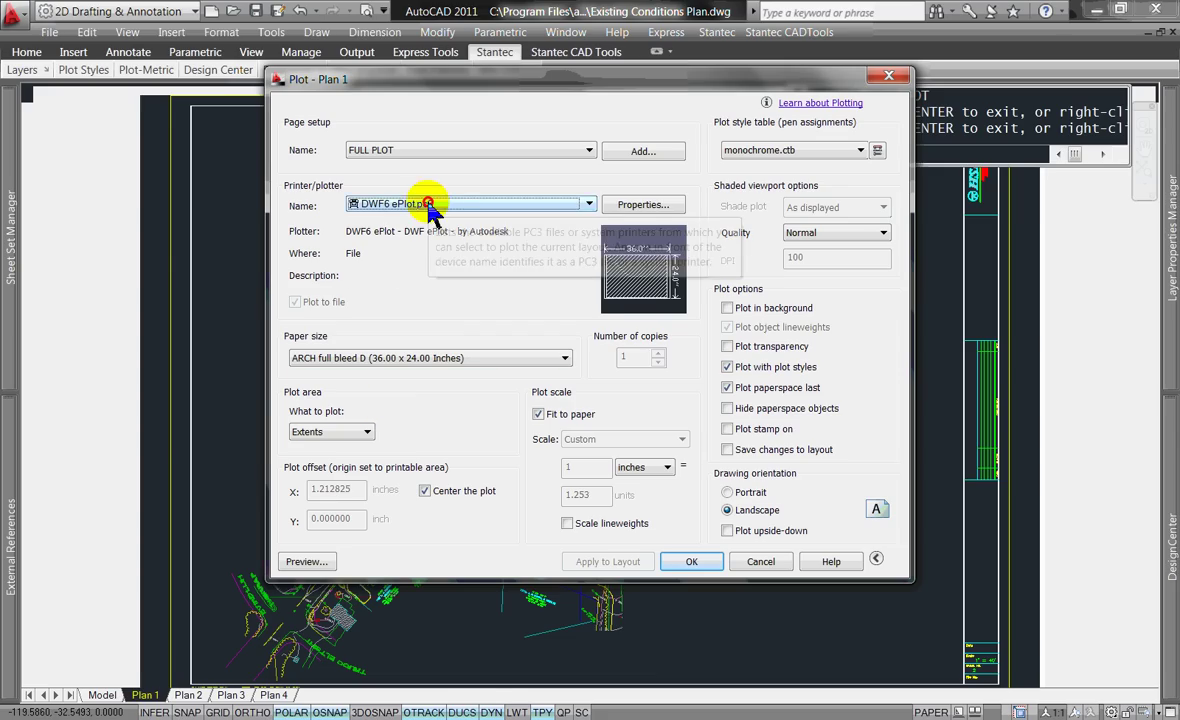
{"action": "left_click", "coordinate": [428, 204]}
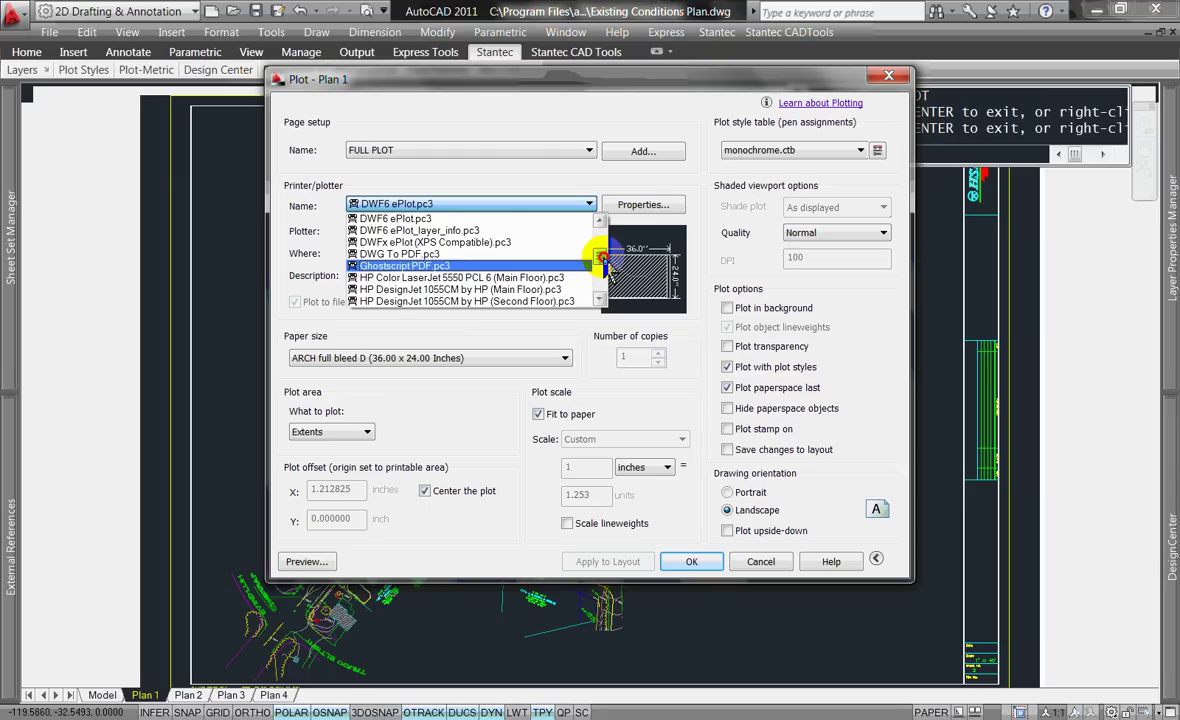
{"action": "left_click_drag", "start_coordinate": [601, 258], "coordinate": [600, 304]}
{"action": "left_click", "coordinate": [600, 302]}
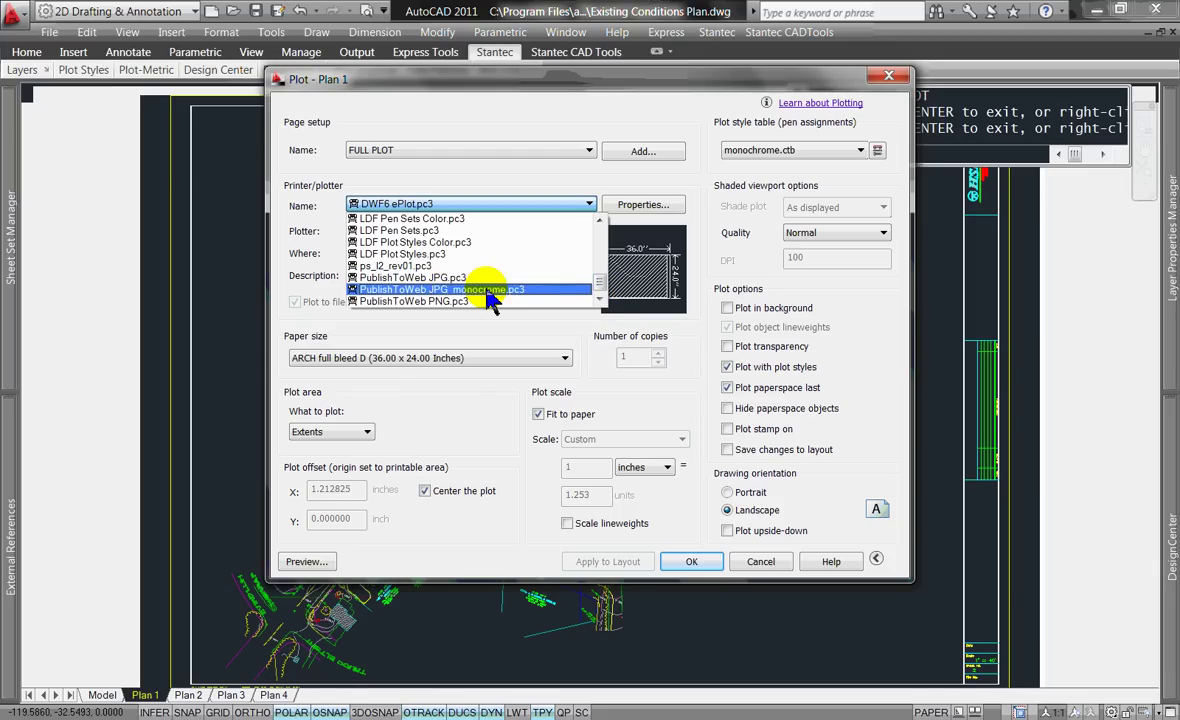
{"action": "left_click", "coordinate": [446, 279]}
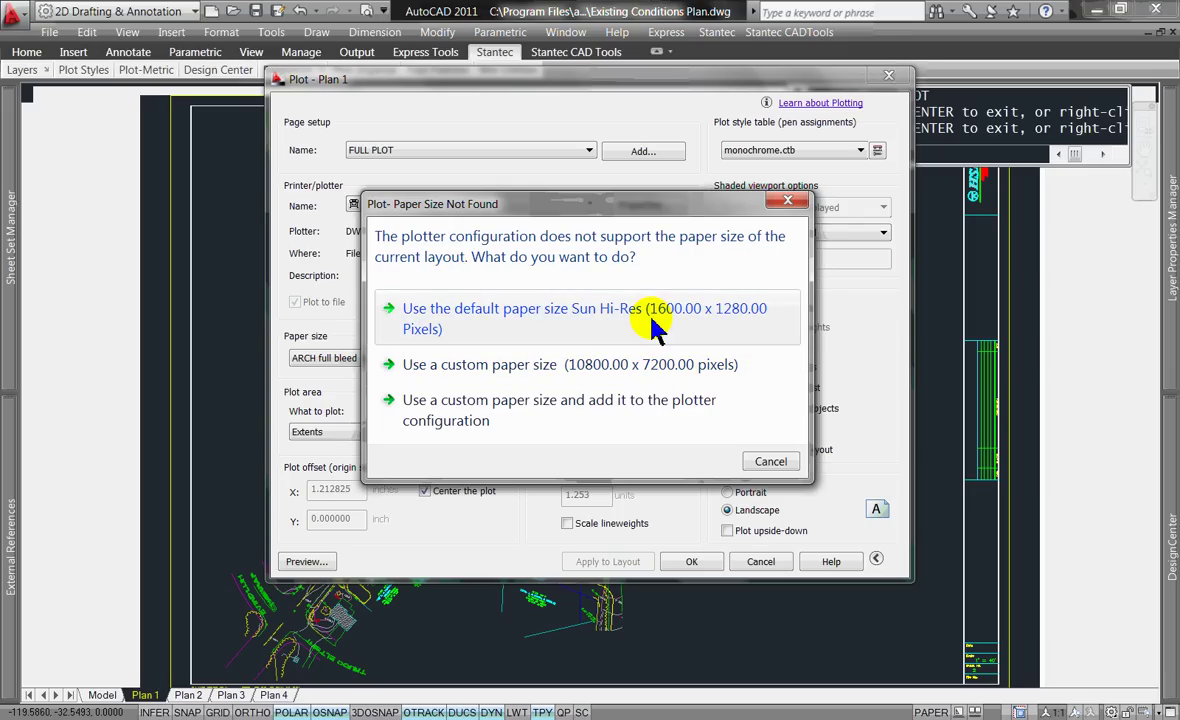
{"action": "left_click", "coordinate": [520, 318]}
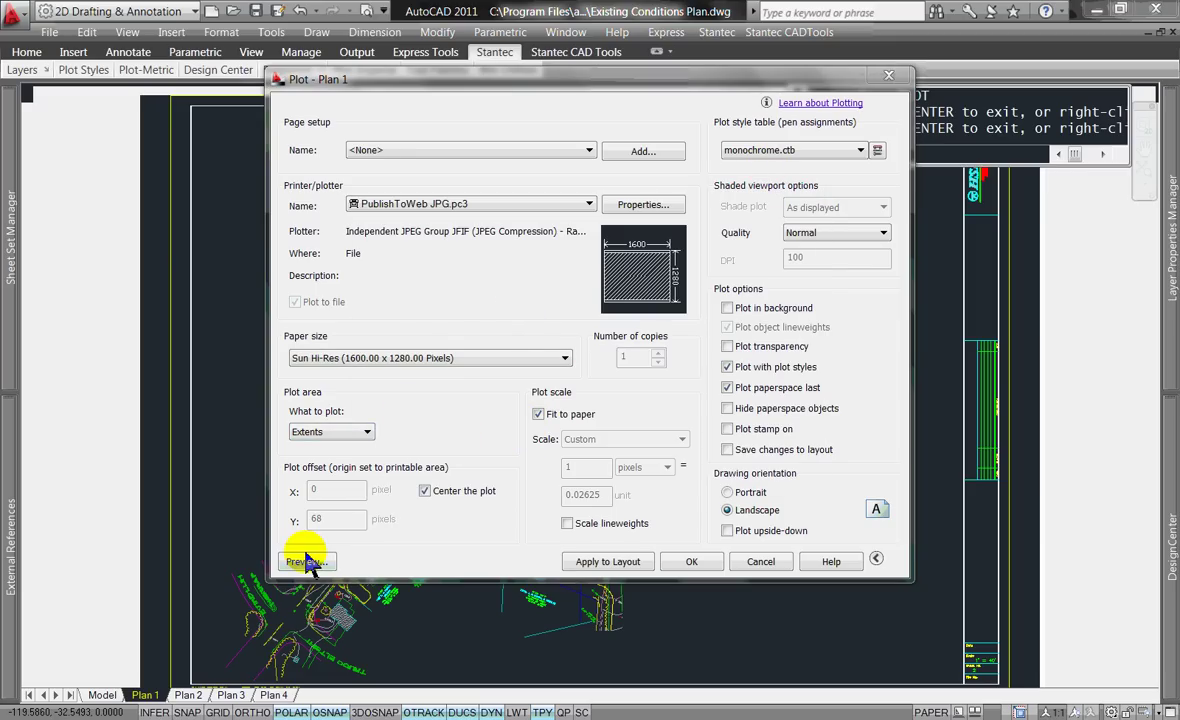
Turn on lineweight scaling for the Plan 1 plot and preview the JPG output
{"action": "left_click", "coordinate": [586, 528]}
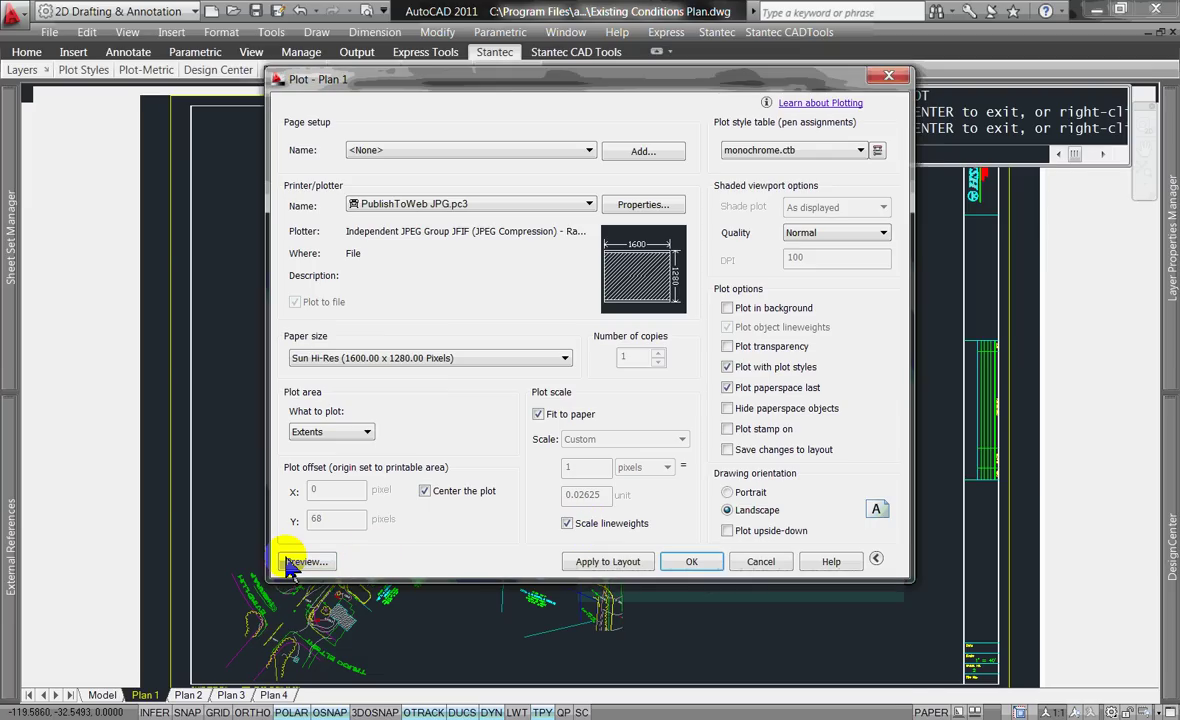
{"action": "left_click", "coordinate": [305, 562]}
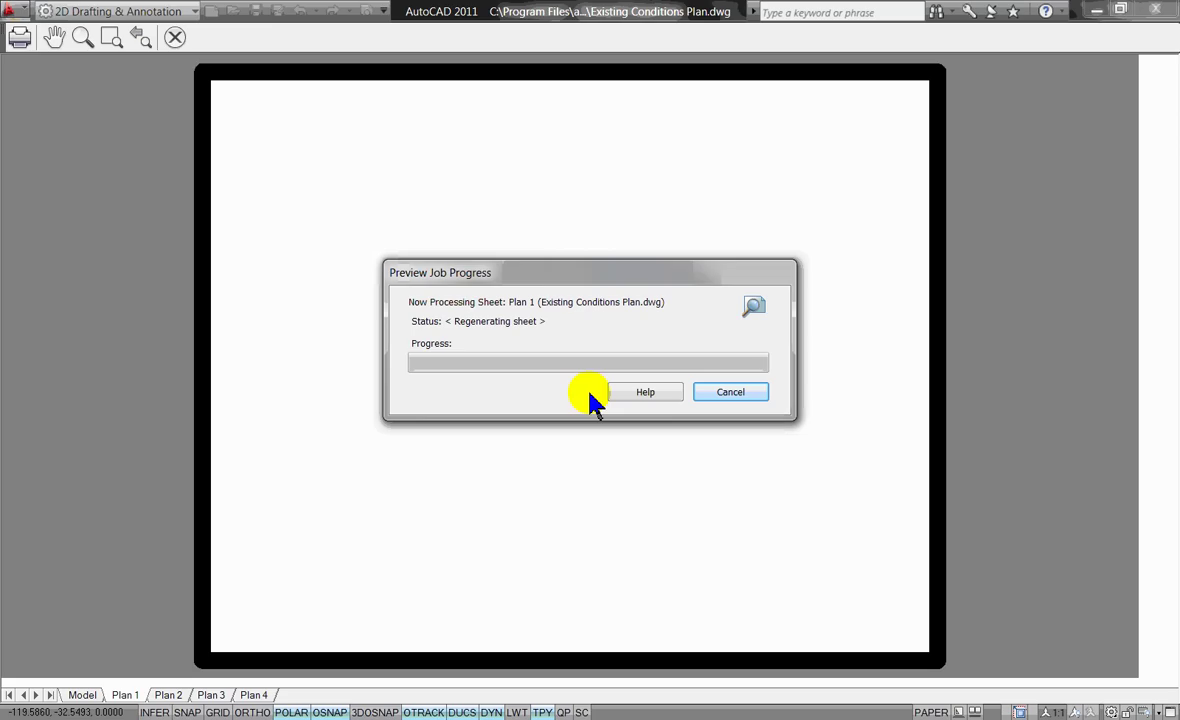
{"action": "key", "text": "Escape"}
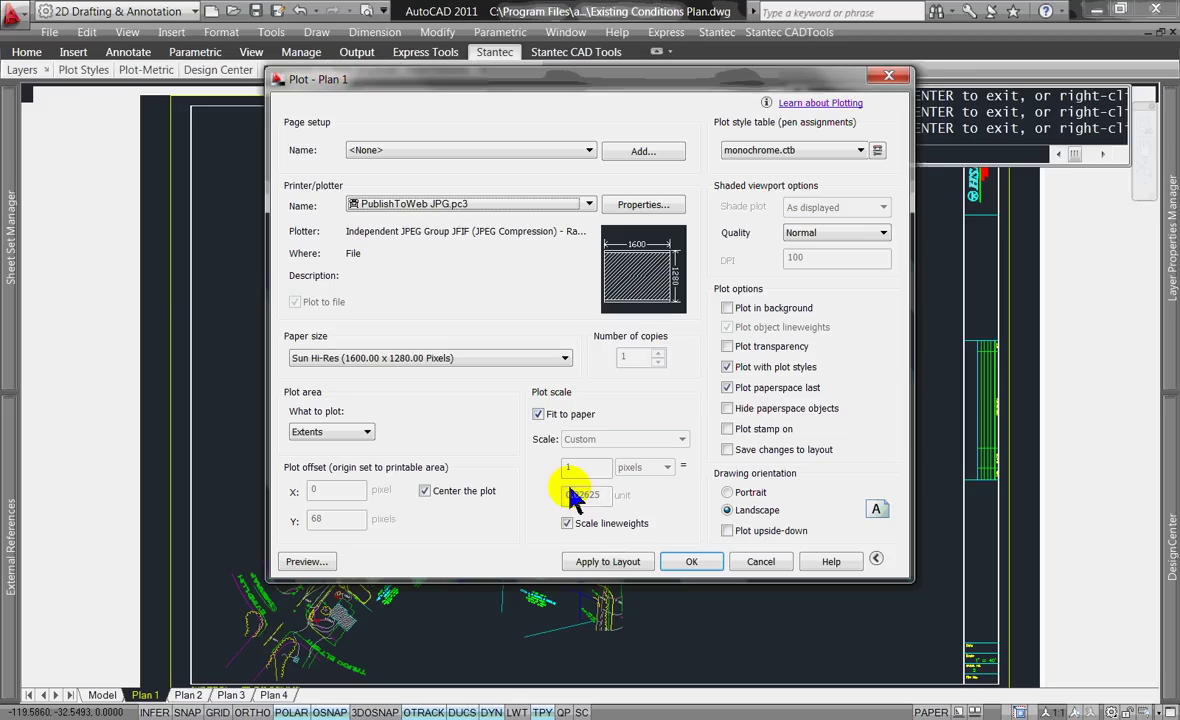
{"action": "key", "text": "alt+p"}
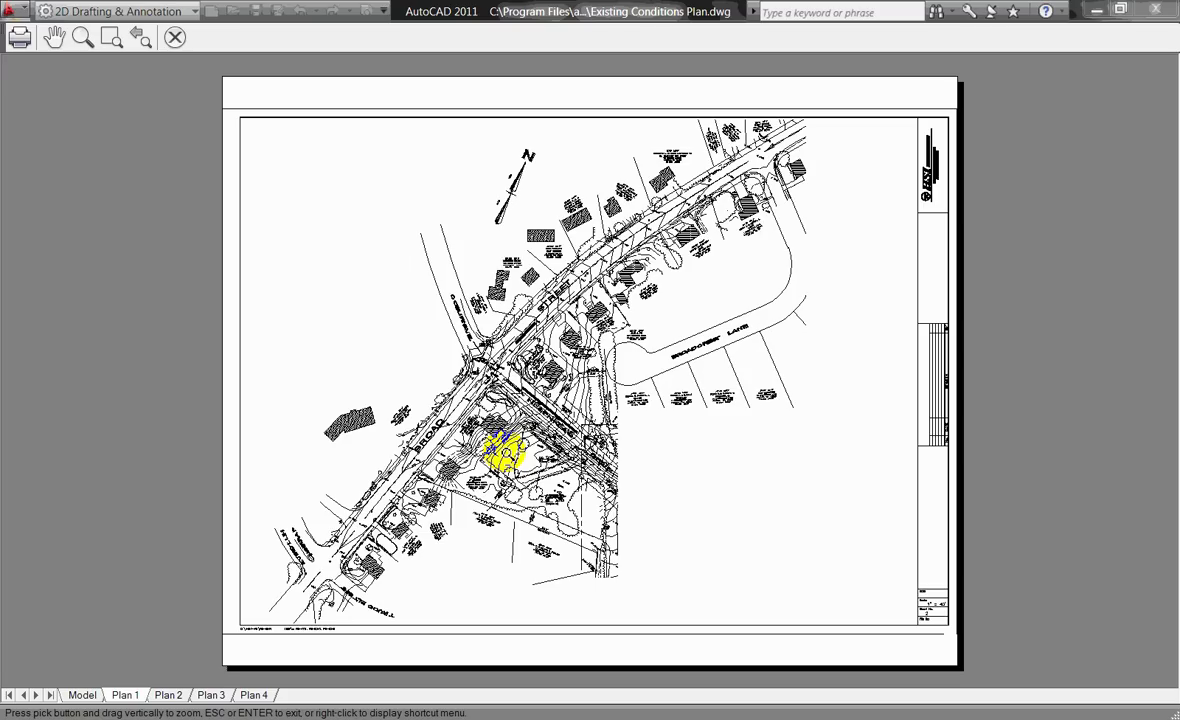
{"action": "left_click_drag", "start_coordinate": [514, 425], "coordinate": [618, 402]}
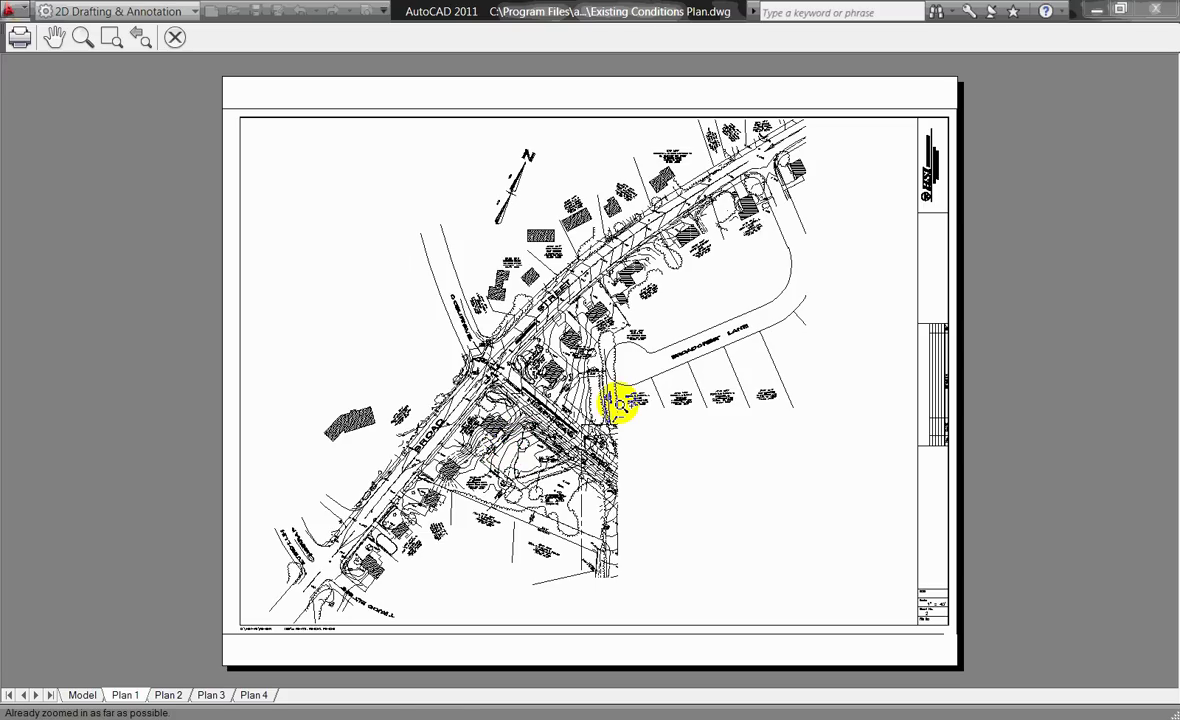
{"action": "key", "text": "Escape"}
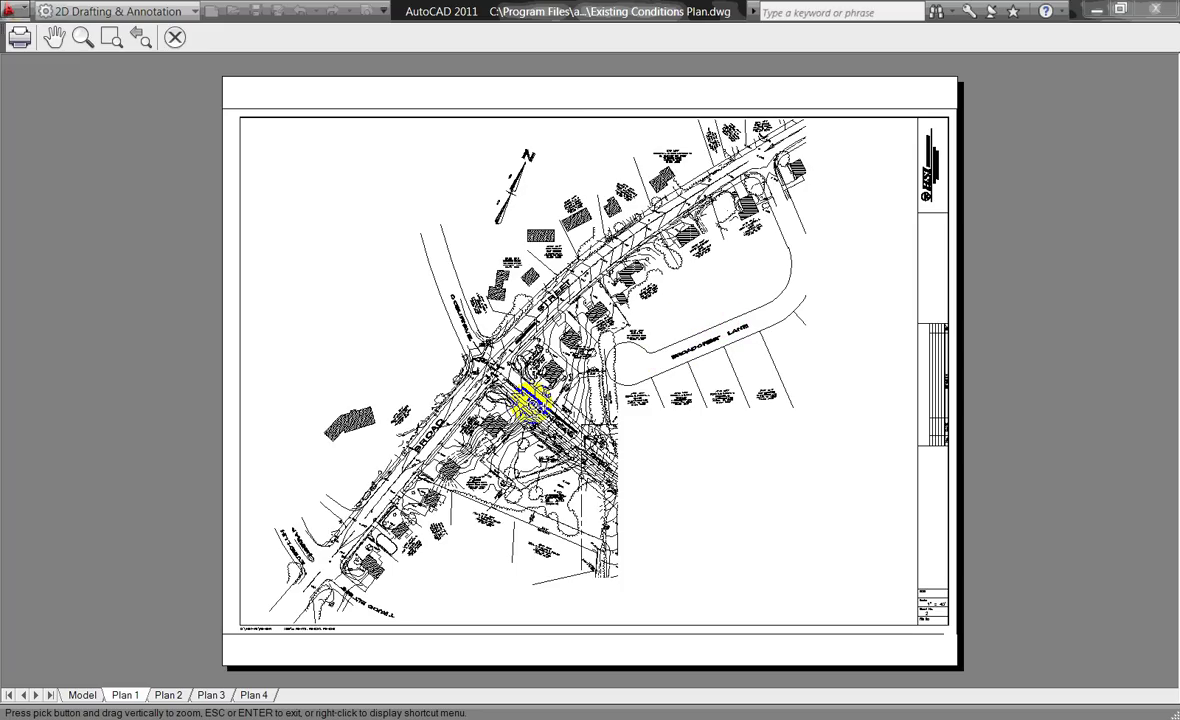
Plot the previewed sheet to Existing Conditions Plan-Plan 1.jpg in the AutoCAD folder under My Documents
{"action": "right_click", "coordinate": [534, 407]}
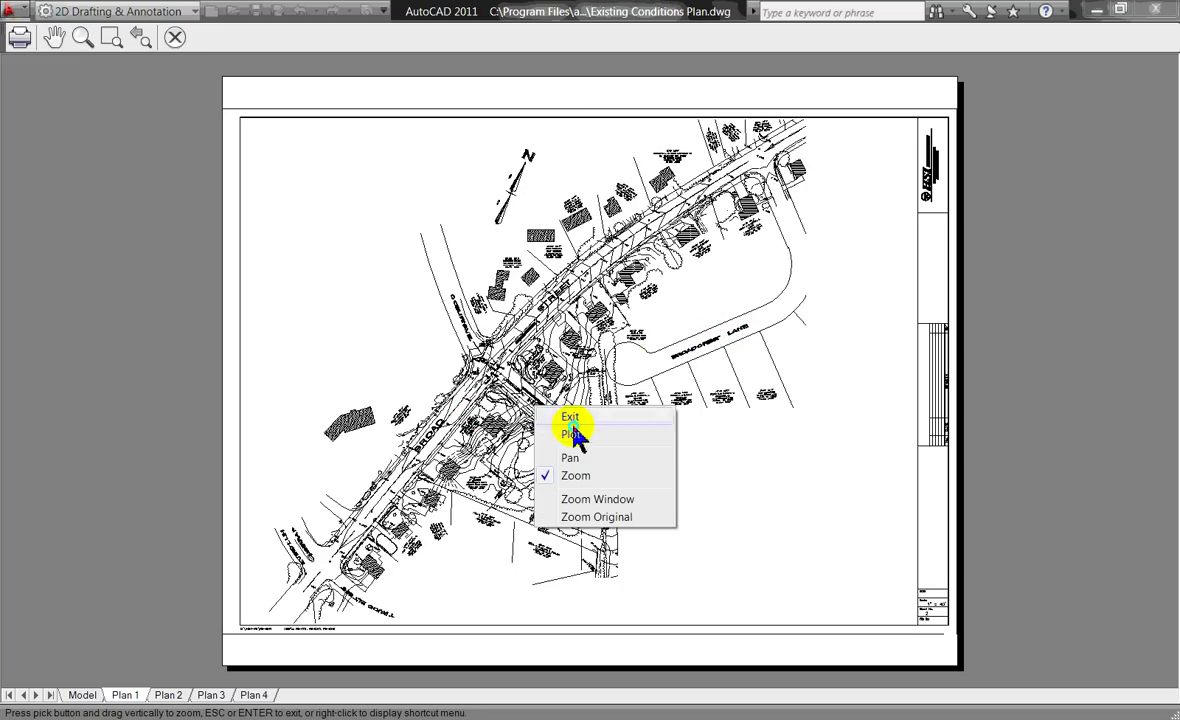
{"action": "left_click", "coordinate": [631, 437]}
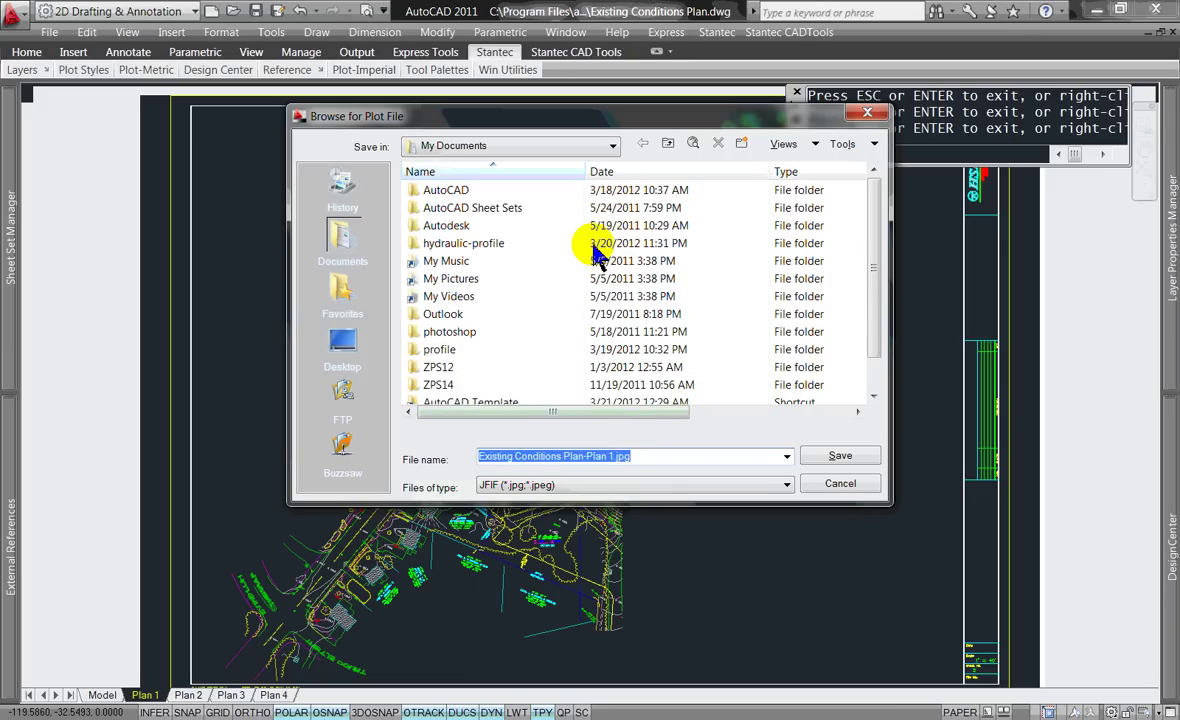
{"action": "left_click", "coordinate": [450, 191]}
{"action": "double_click", "coordinate": [450, 191]}
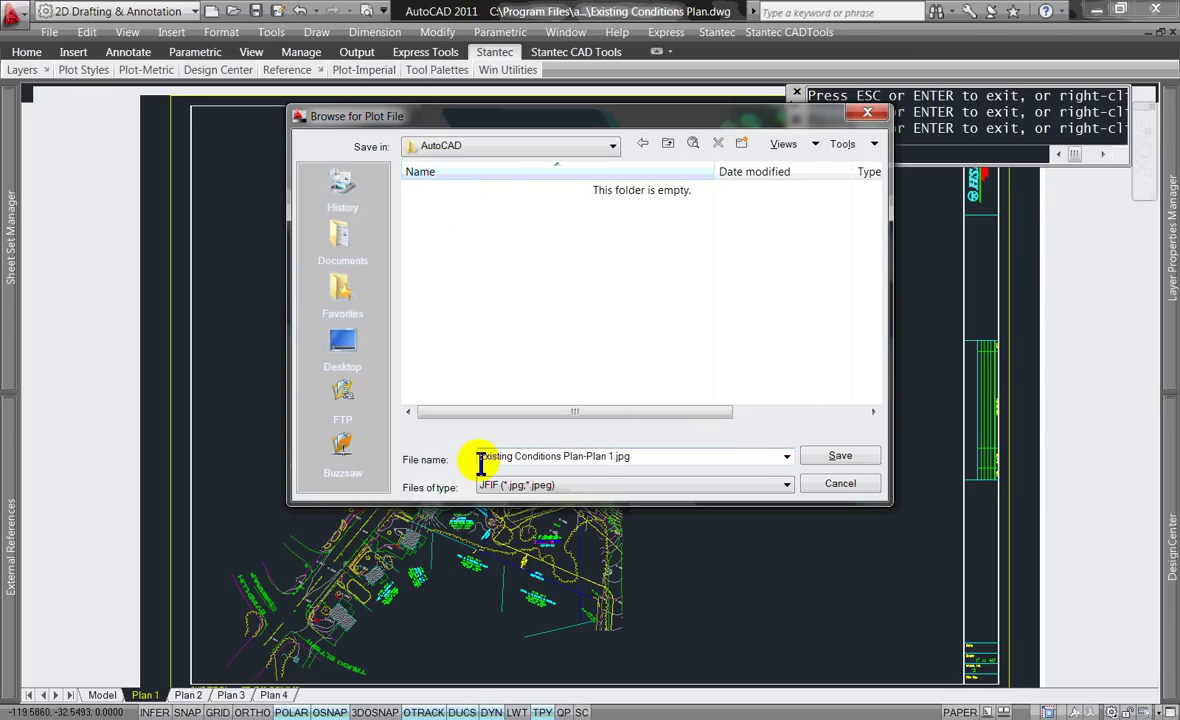
{"action": "left_click", "coordinate": [838, 456]}
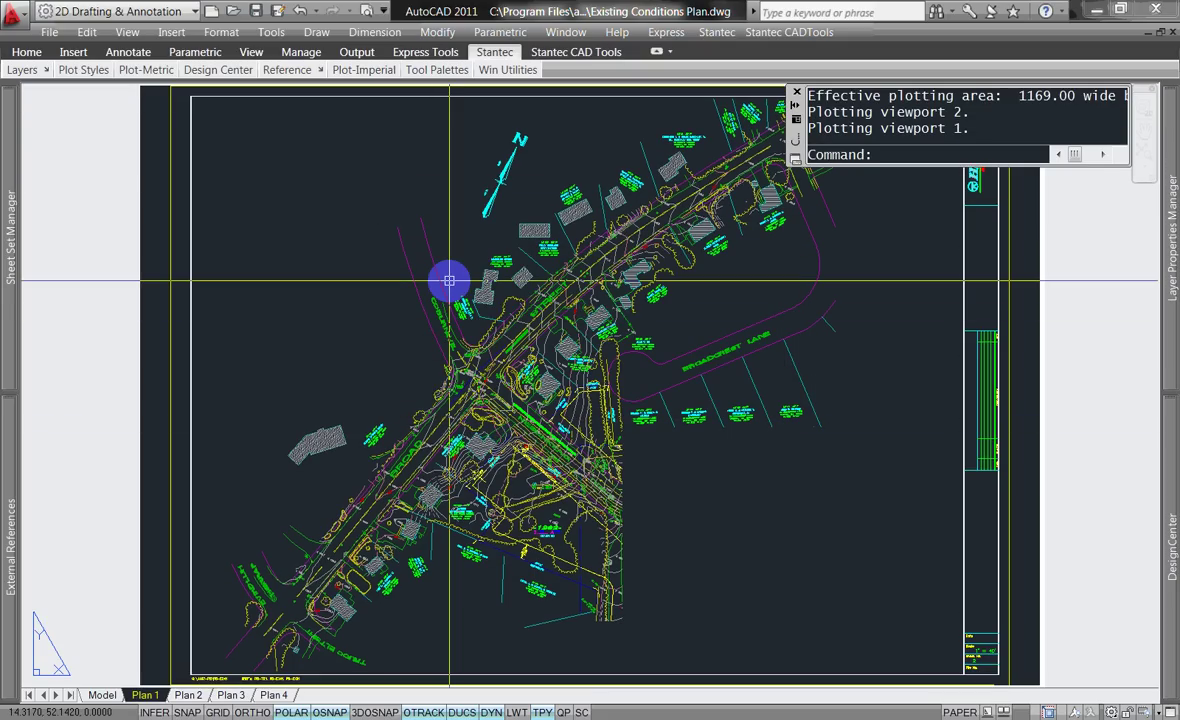
Switch to PowerPoint and insert the picture Existing Conditions Plan-Plan 1.jpg from the Documents library's AutoCAD folder onto slide 4
{"action": "key", "text": "super+Tab"}
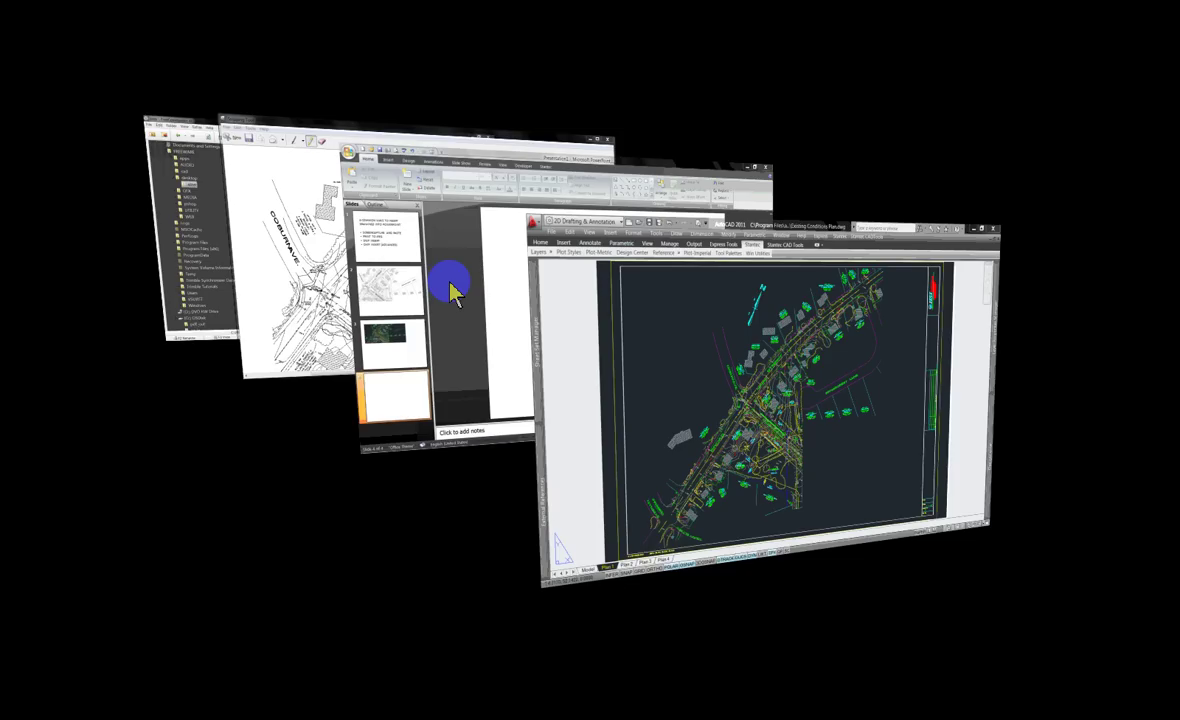
{"action": "left_click", "coordinate": [452, 290]}
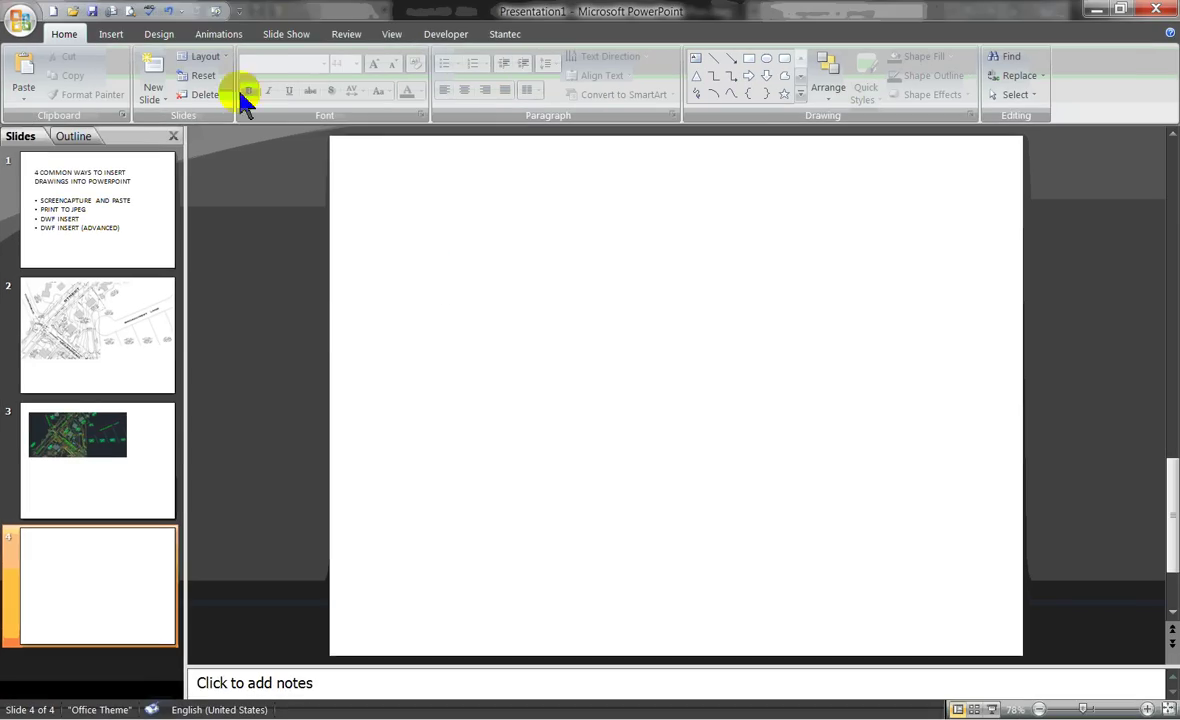
{"action": "left_click", "coordinate": [111, 36]}
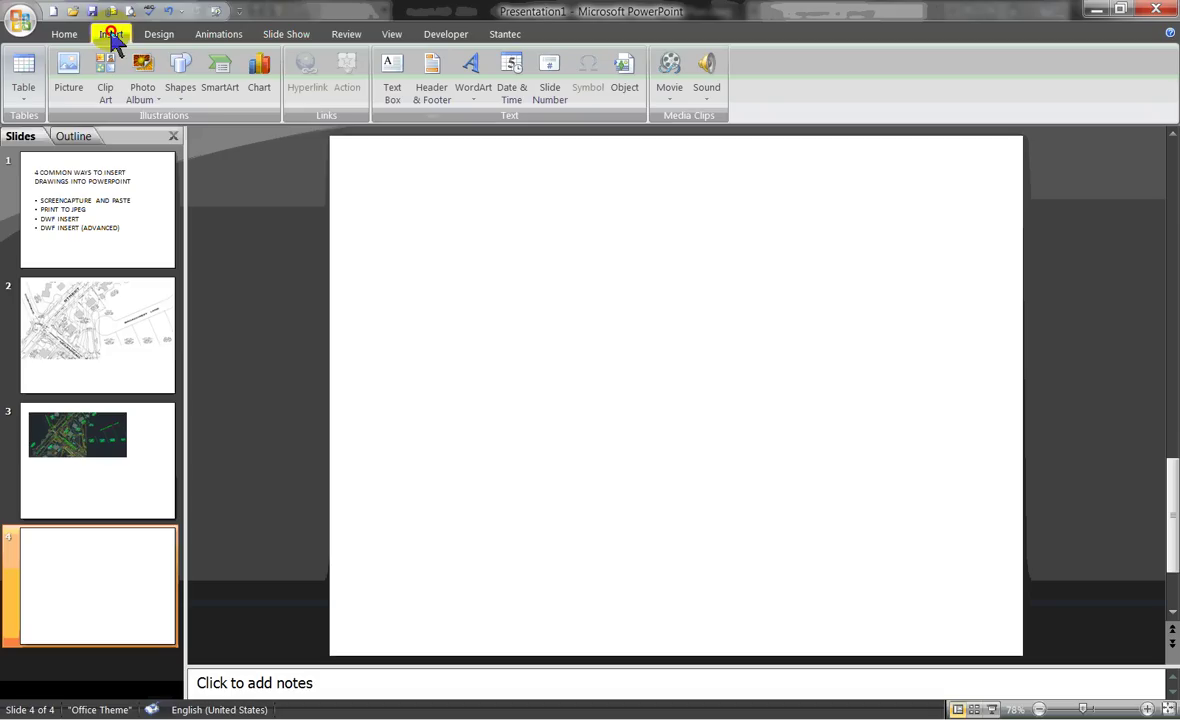
{"action": "left_click", "coordinate": [77, 80]}
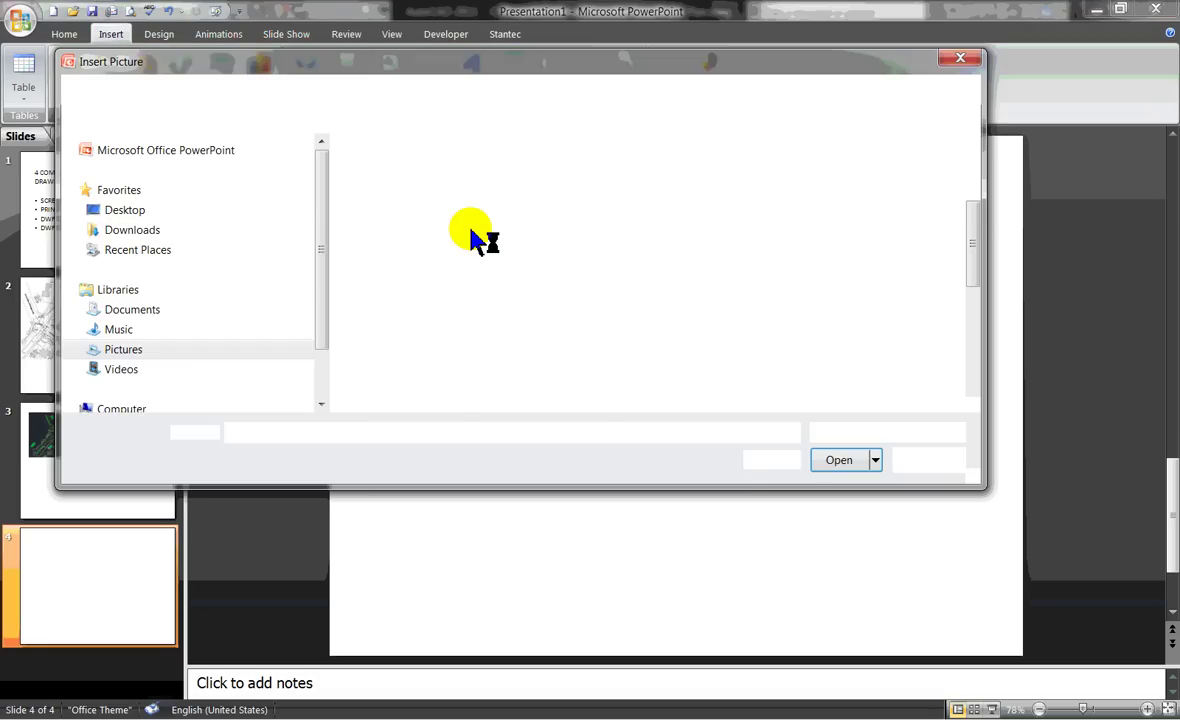
{"action": "left_click", "coordinate": [134, 315]}
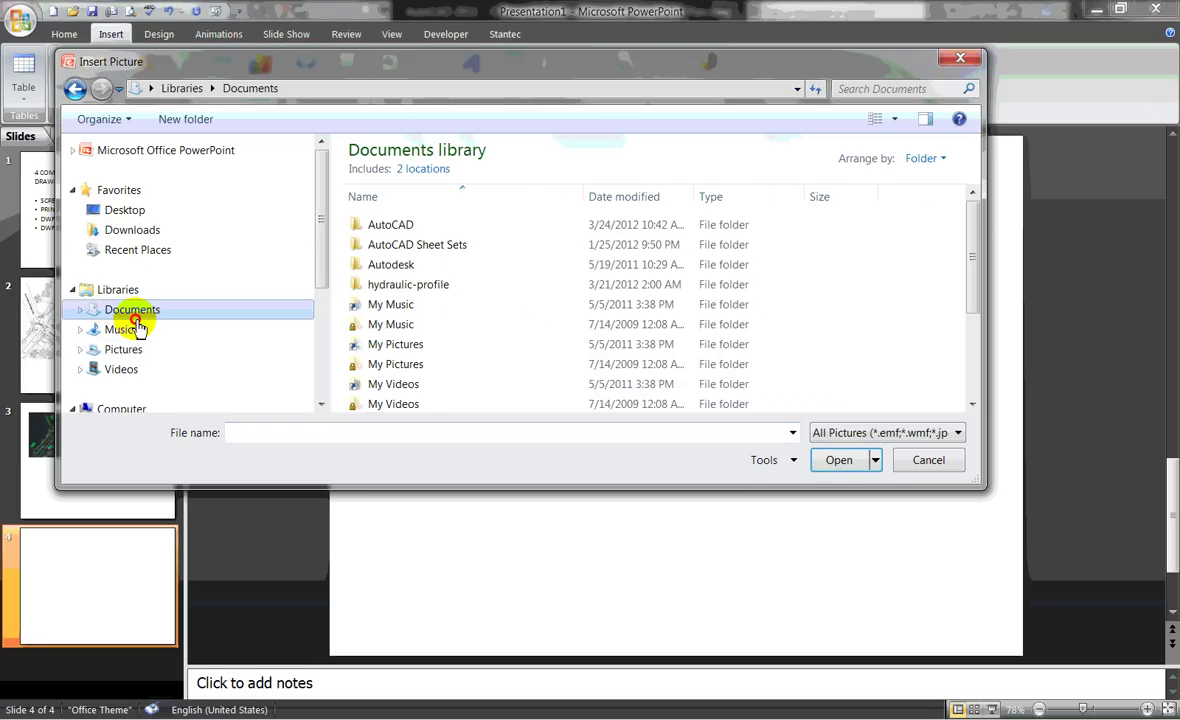
{"action": "double_click", "coordinate": [428, 226]}
{"action": "left_click", "coordinate": [435, 226]}
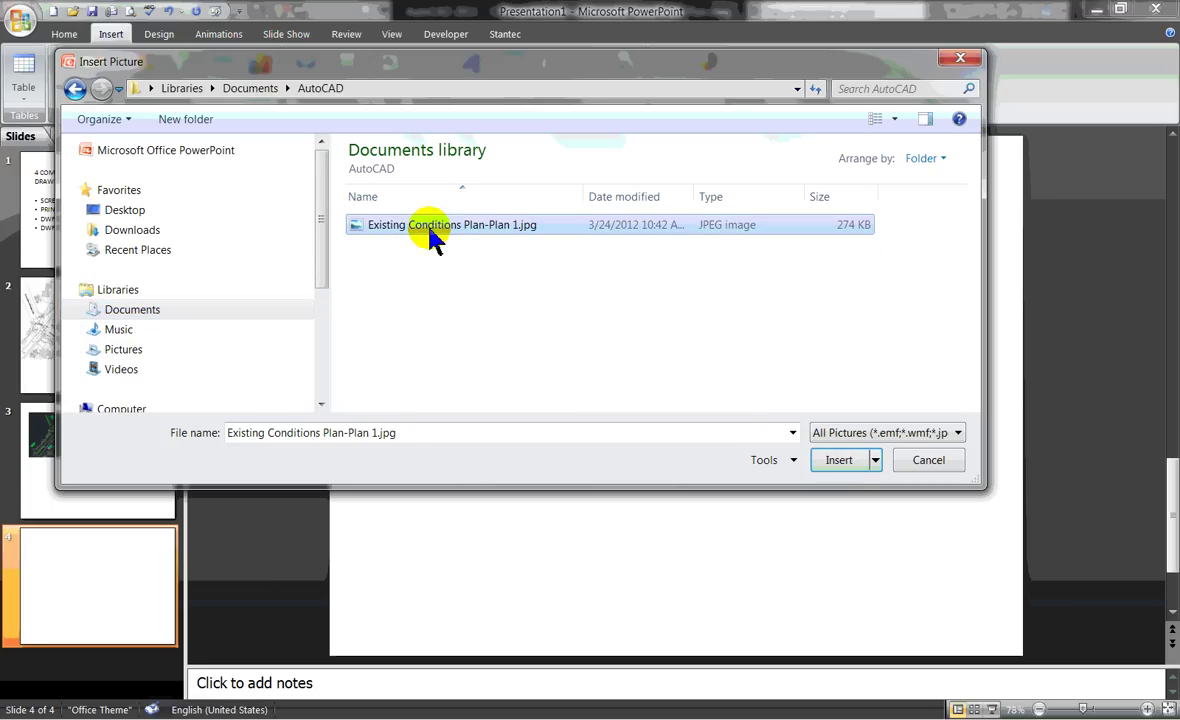
{"action": "left_click", "coordinate": [846, 461]}
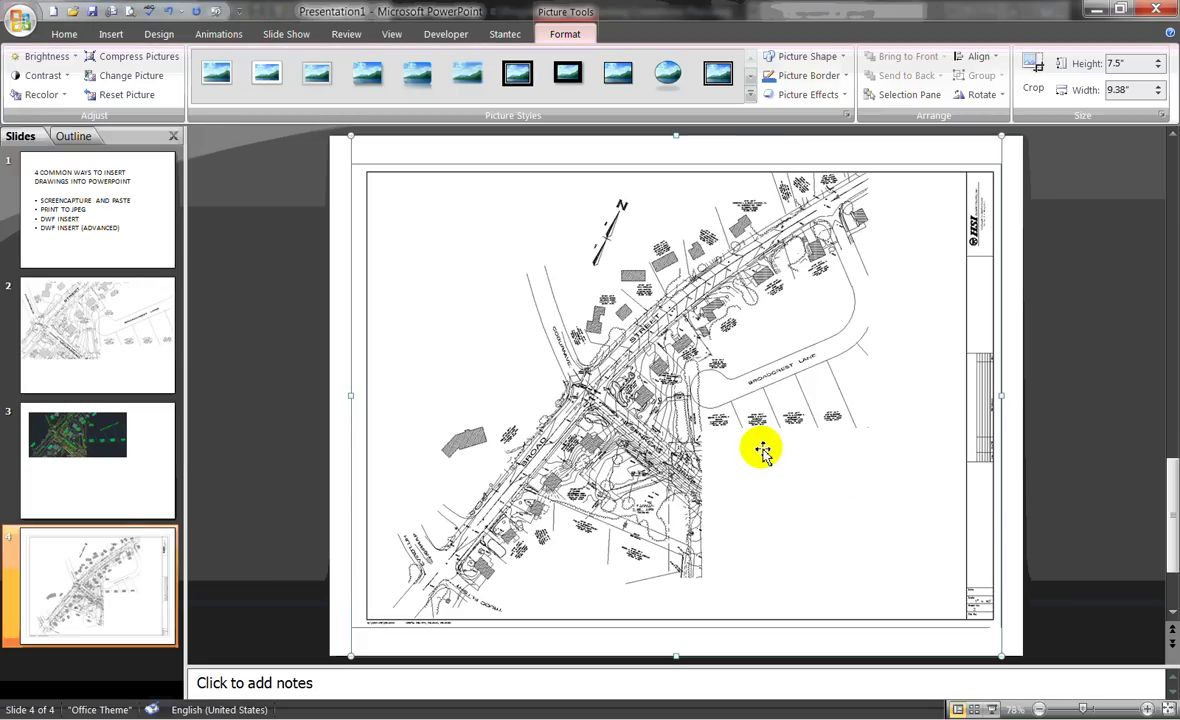
{"action": "left_click", "coordinate": [1064, 316]}
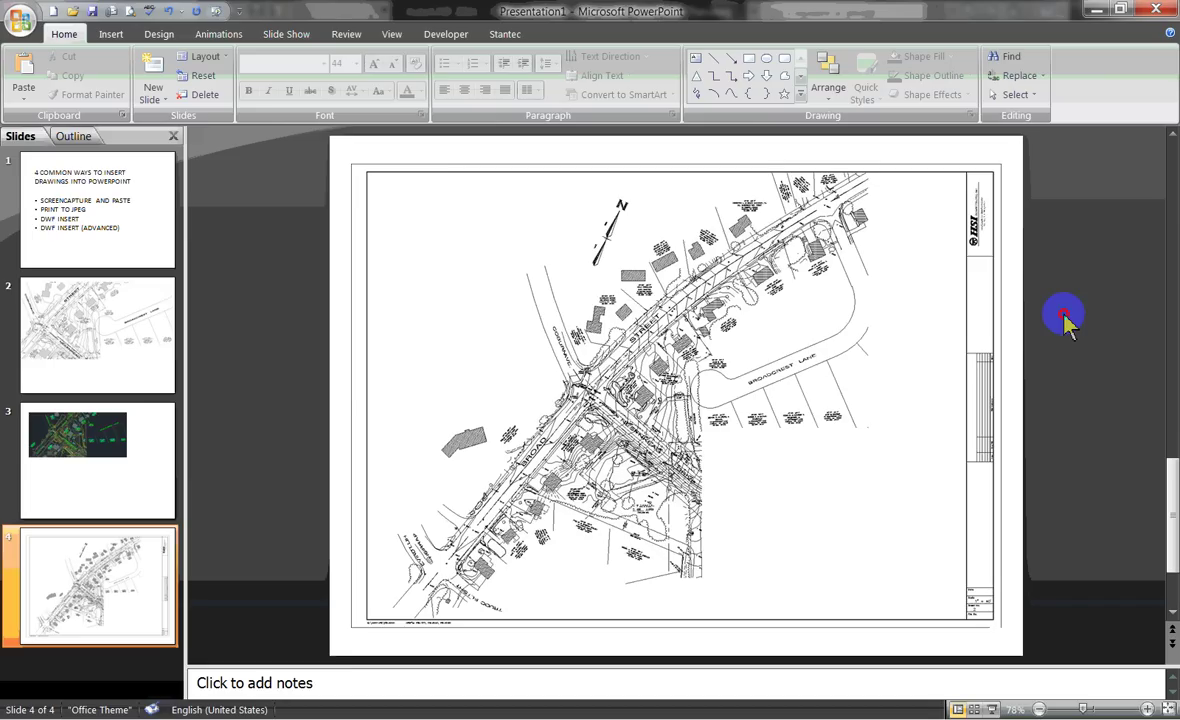
{"action": "left_click", "coordinate": [756, 330]}
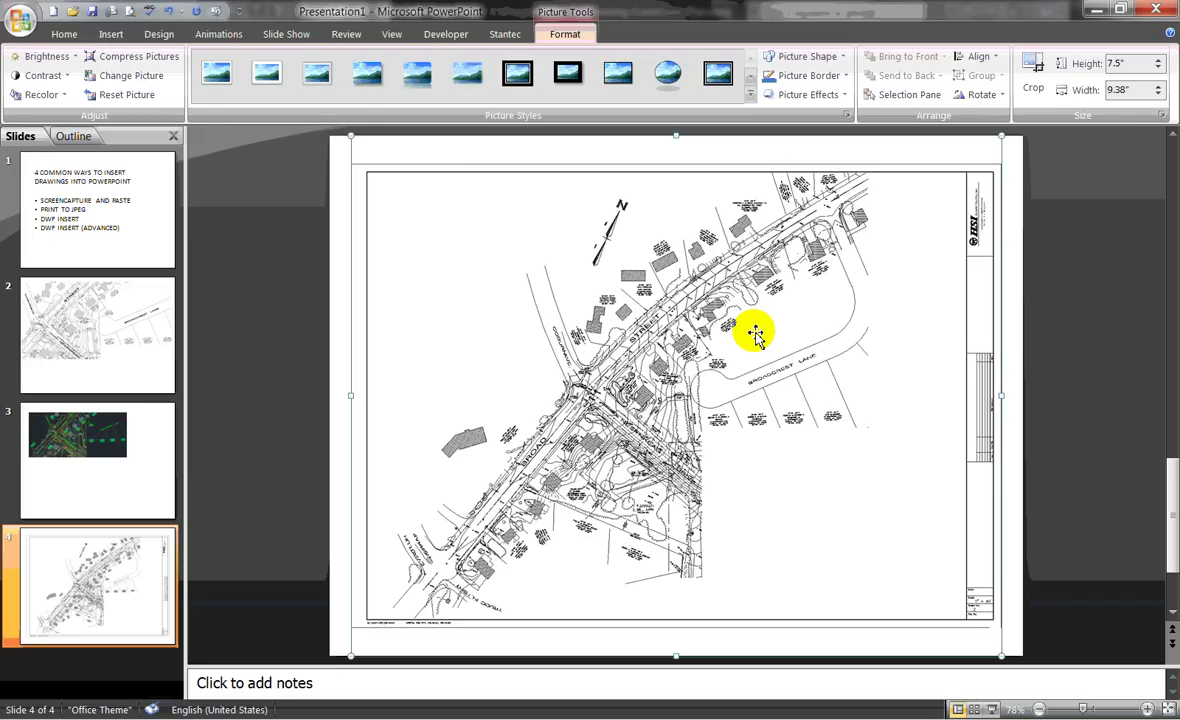
Switch to AutoCAD and open the plot settings for the Plan 1 layout
{"action": "left_click", "coordinate": [62, 36]}
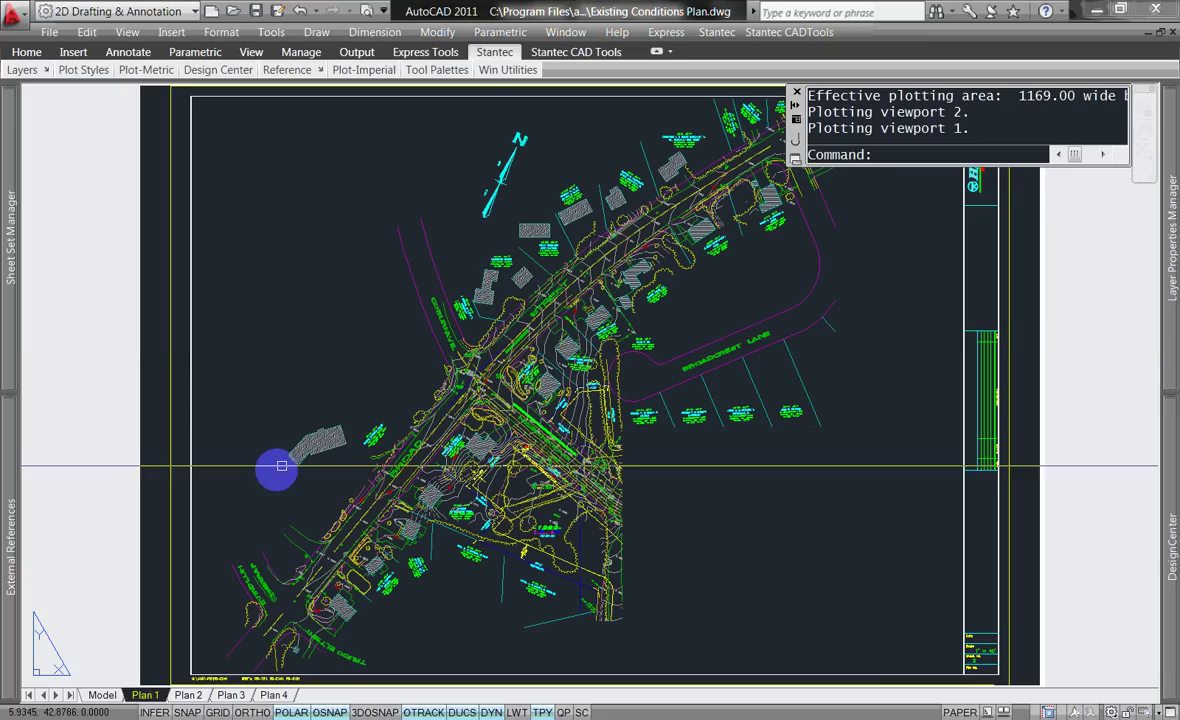
{"action": "right_click", "coordinate": [150, 697]}
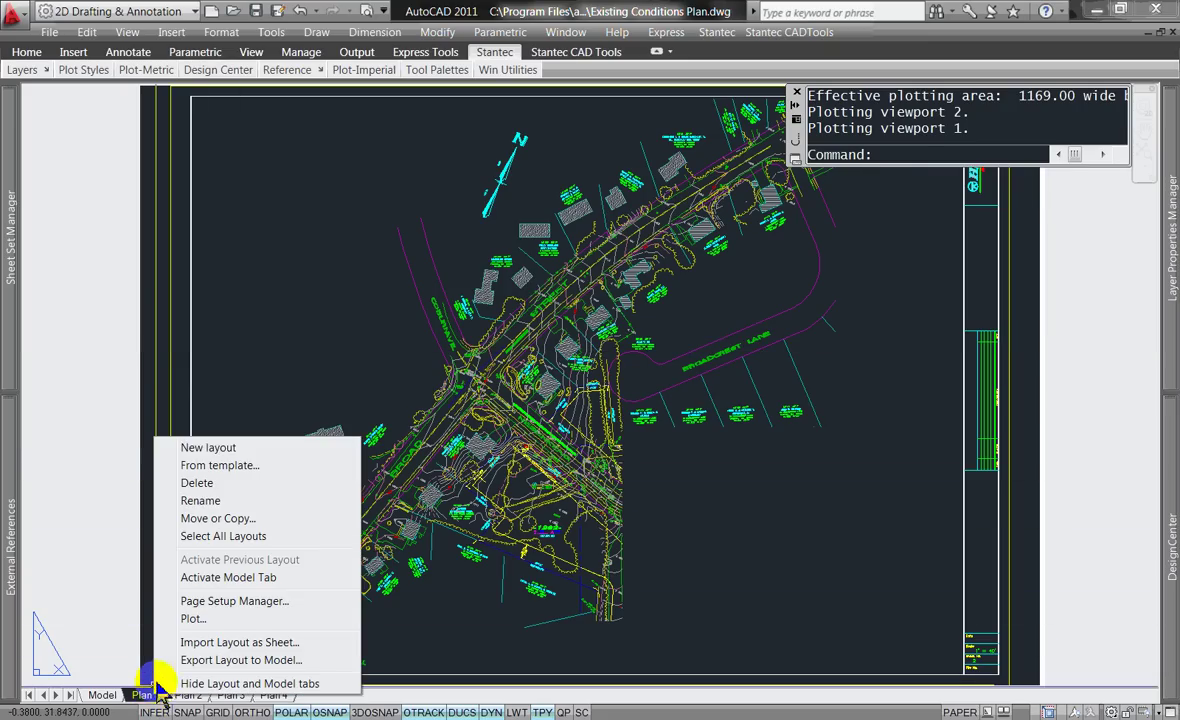
{"action": "left_click", "coordinate": [224, 626]}
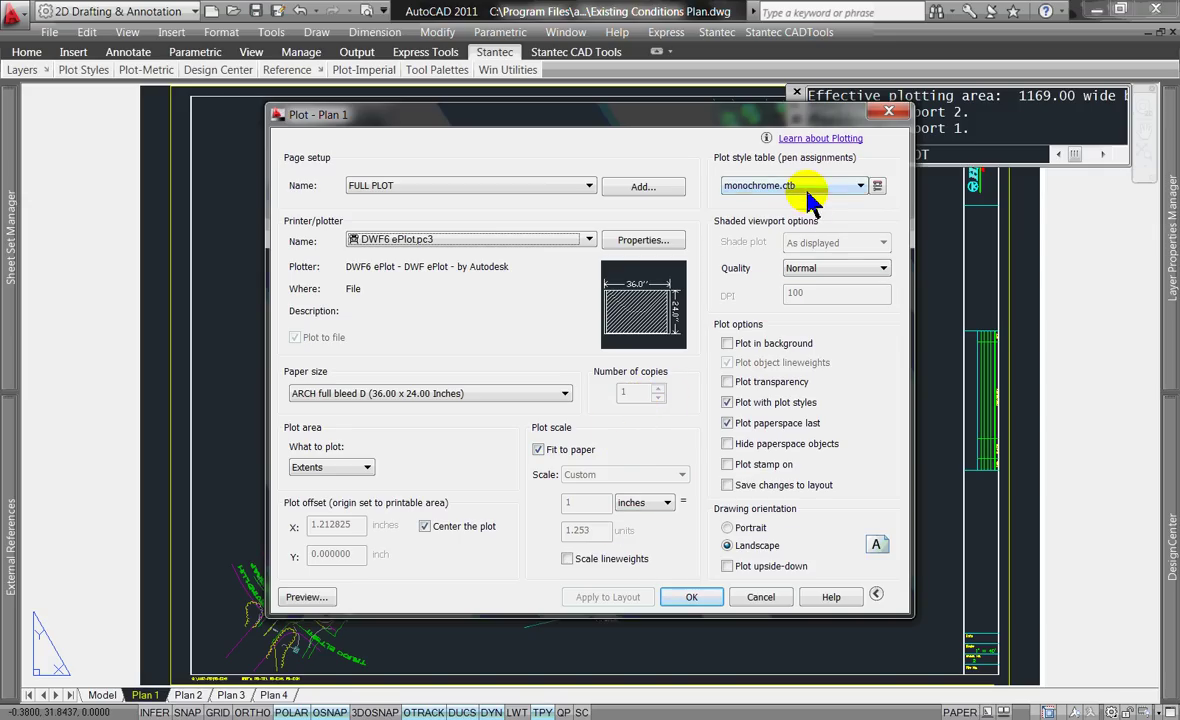
Try the acad.ctb plot style table for the Plan 1 DWF plot and inspect the street intersection in the preview
{"action": "left_click", "coordinate": [861, 186]}
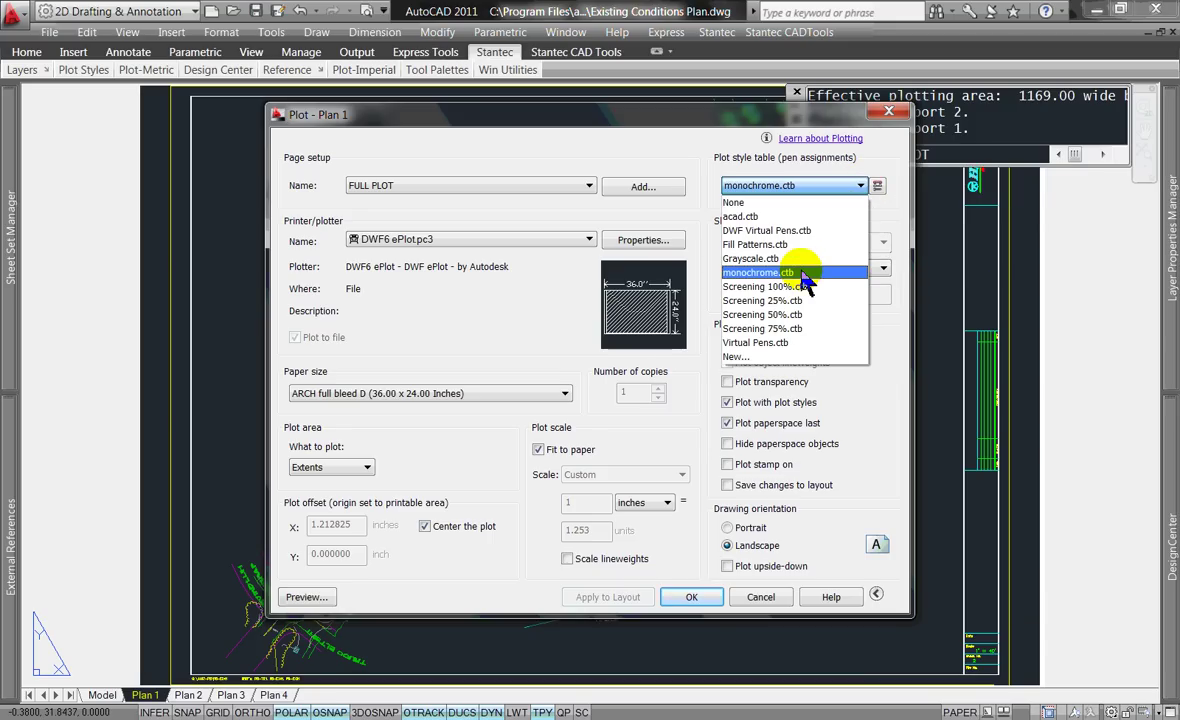
{"action": "left_click", "coordinate": [813, 217]}
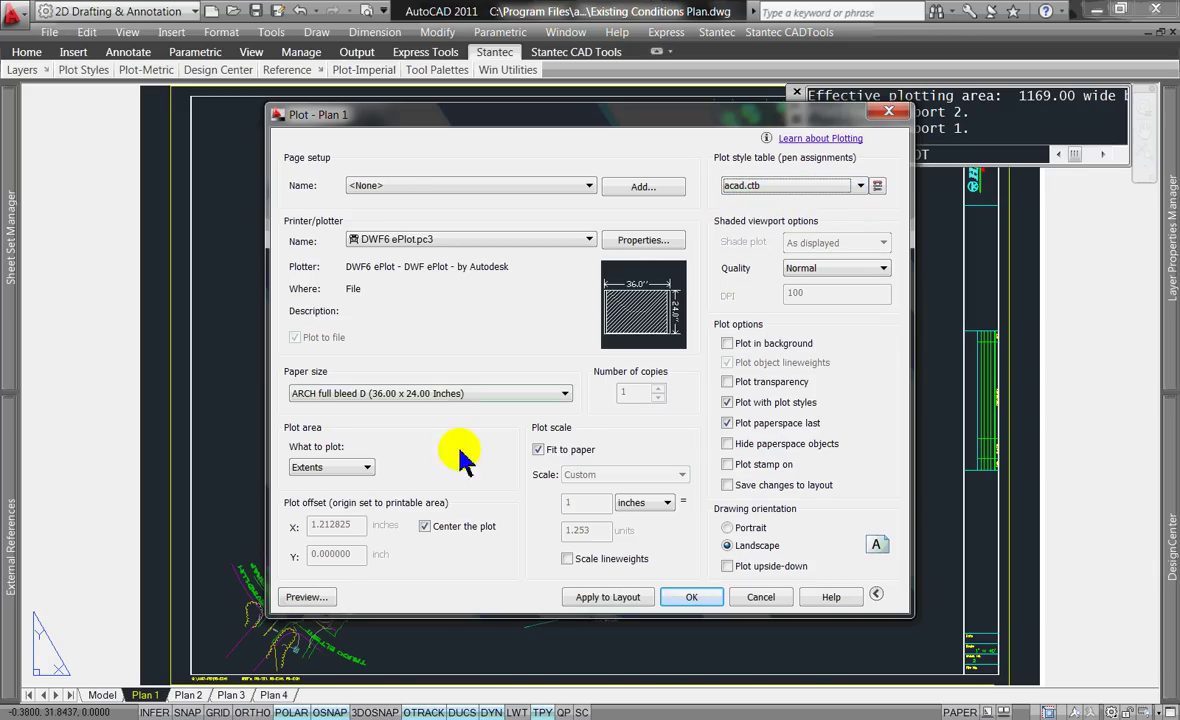
{"action": "left_click", "coordinate": [306, 597]}
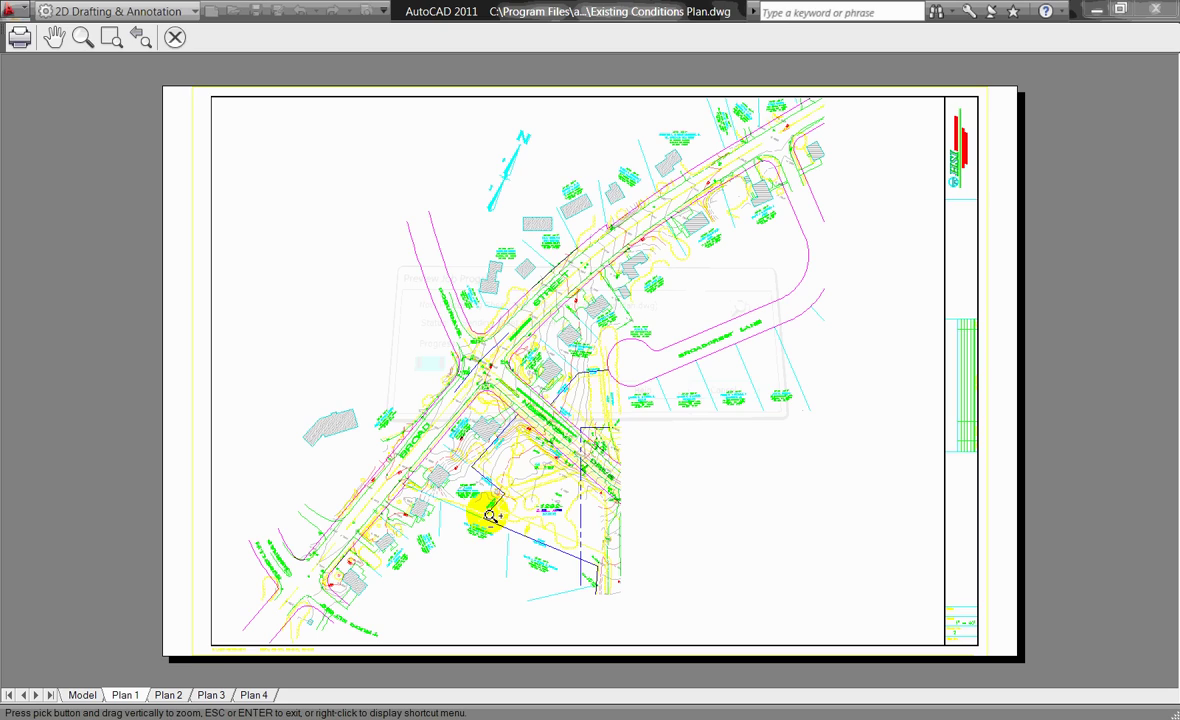
{"action": "scroll", "coordinate": [522, 428], "scroll_direction": "up", "scroll_amount": 6}
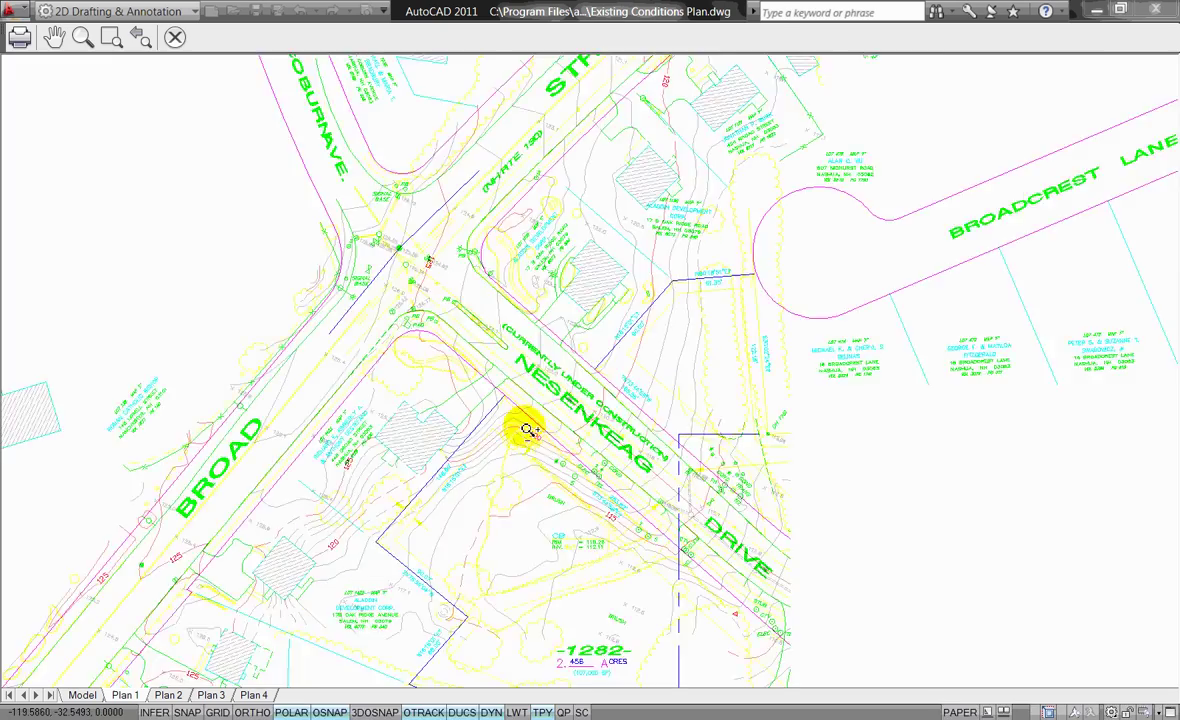
{"action": "scroll", "coordinate": [527, 430], "scroll_direction": "down", "scroll_amount": 6}
{"action": "scroll", "coordinate": [527, 430], "scroll_direction": "up", "scroll_amount": 3}
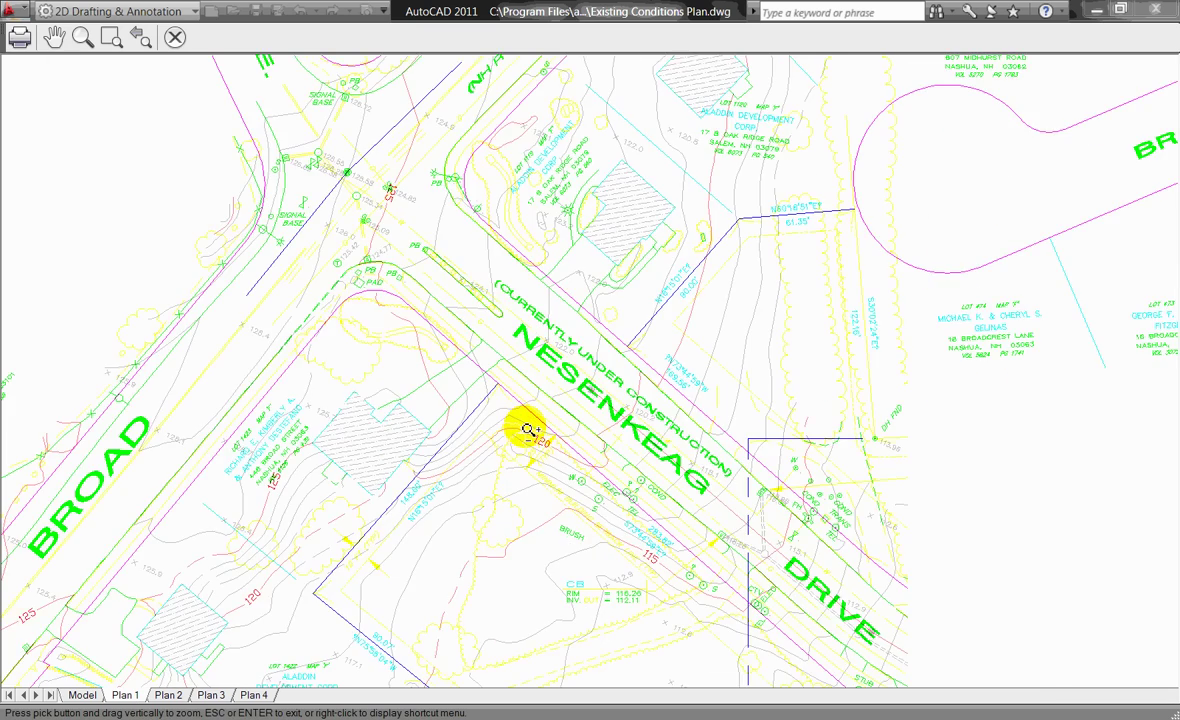
{"action": "scroll", "coordinate": [528, 430], "scroll_direction": "down", "scroll_amount": 3}
{"action": "right_click", "coordinate": [528, 430]}
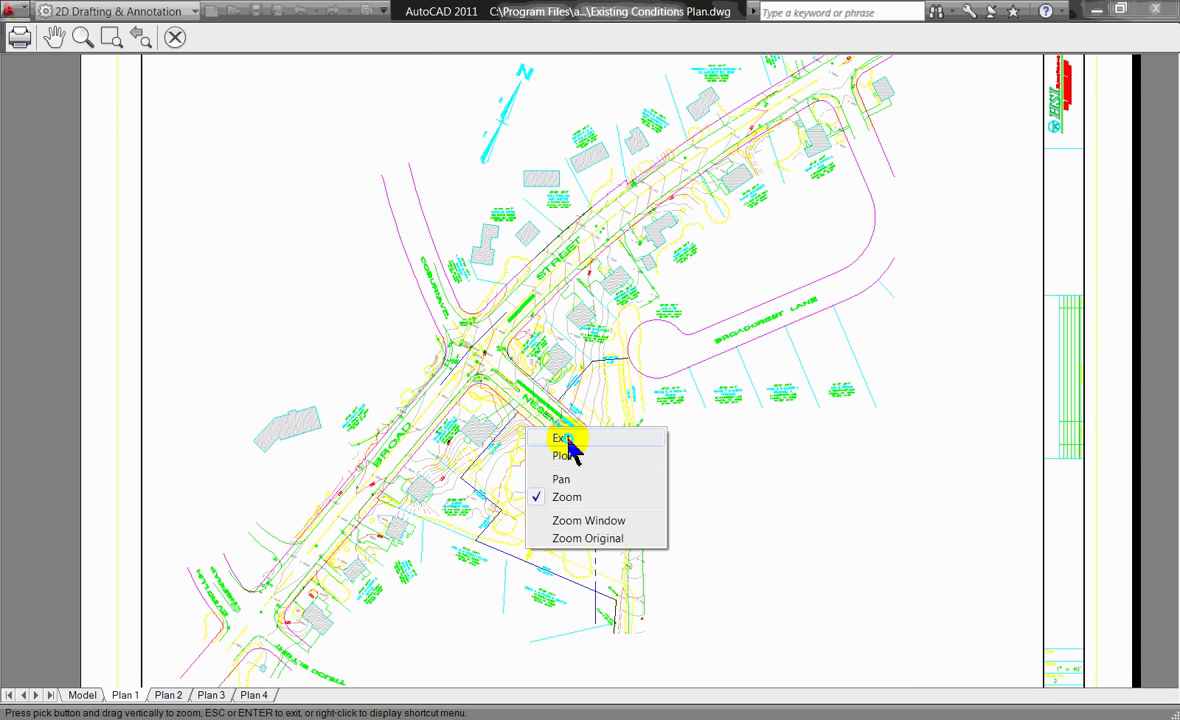
{"action": "left_click", "coordinate": [564, 439]}
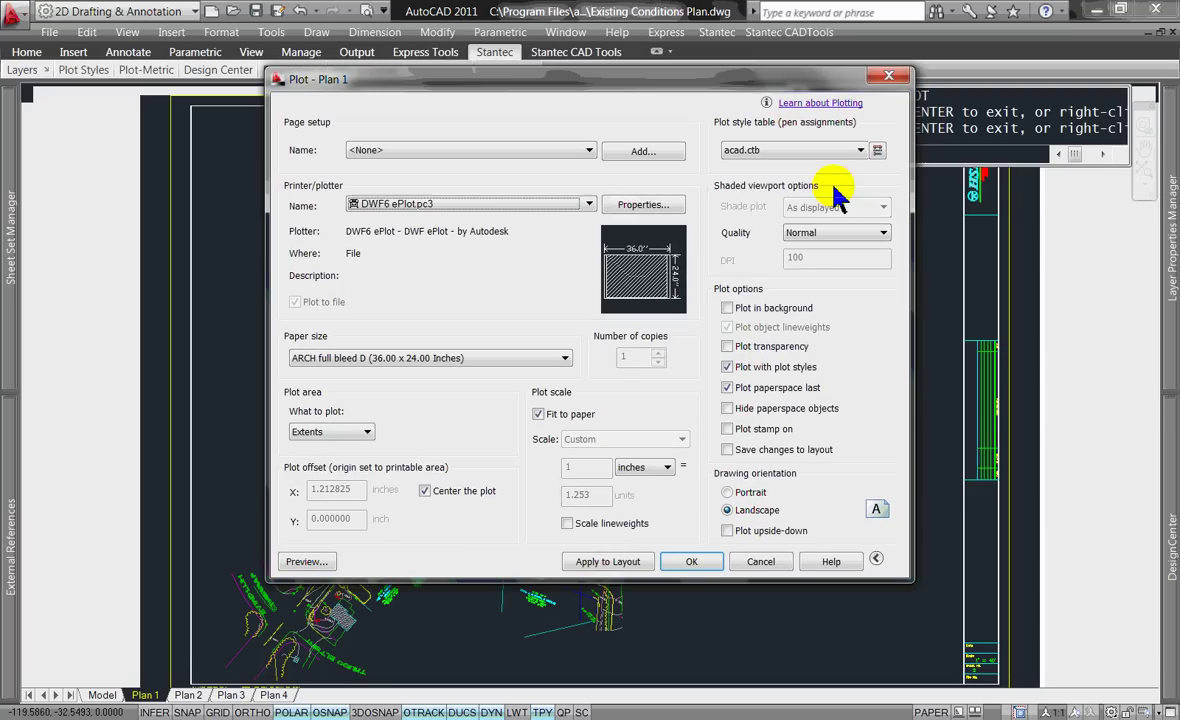
Set the Plan 1 plot style table to monochrome.ctb and check the plot preview
{"action": "left_click", "coordinate": [813, 152]}
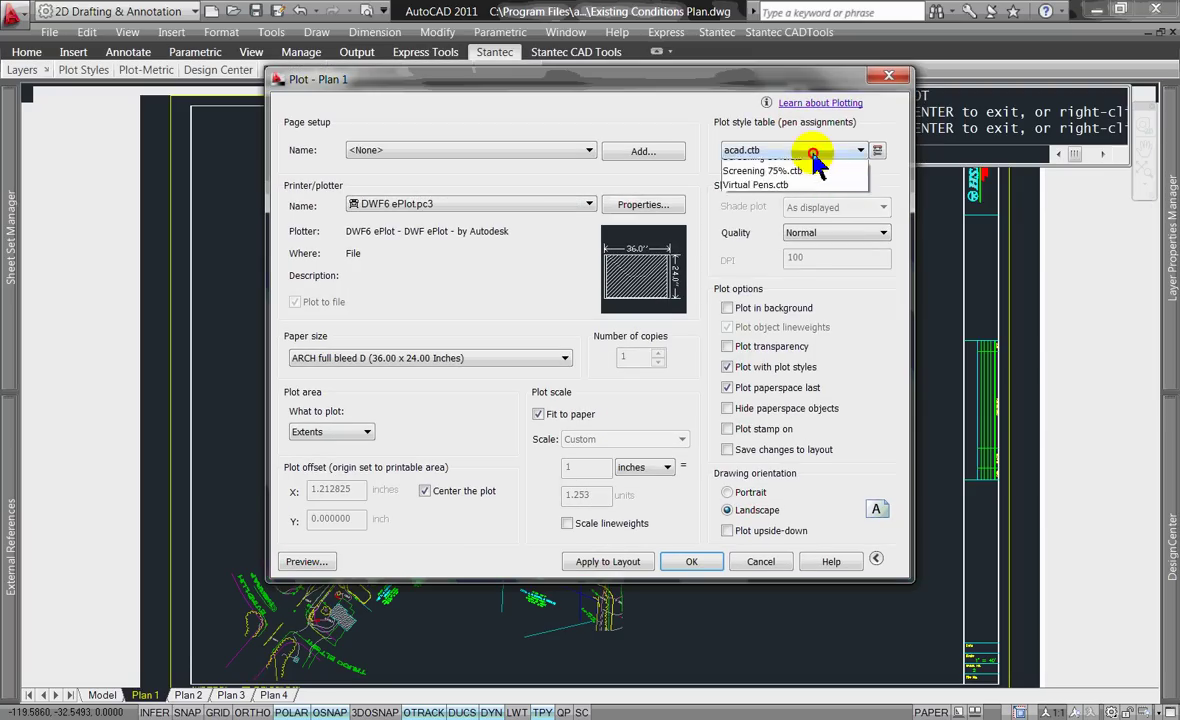
{"action": "left_click", "coordinate": [783, 238]}
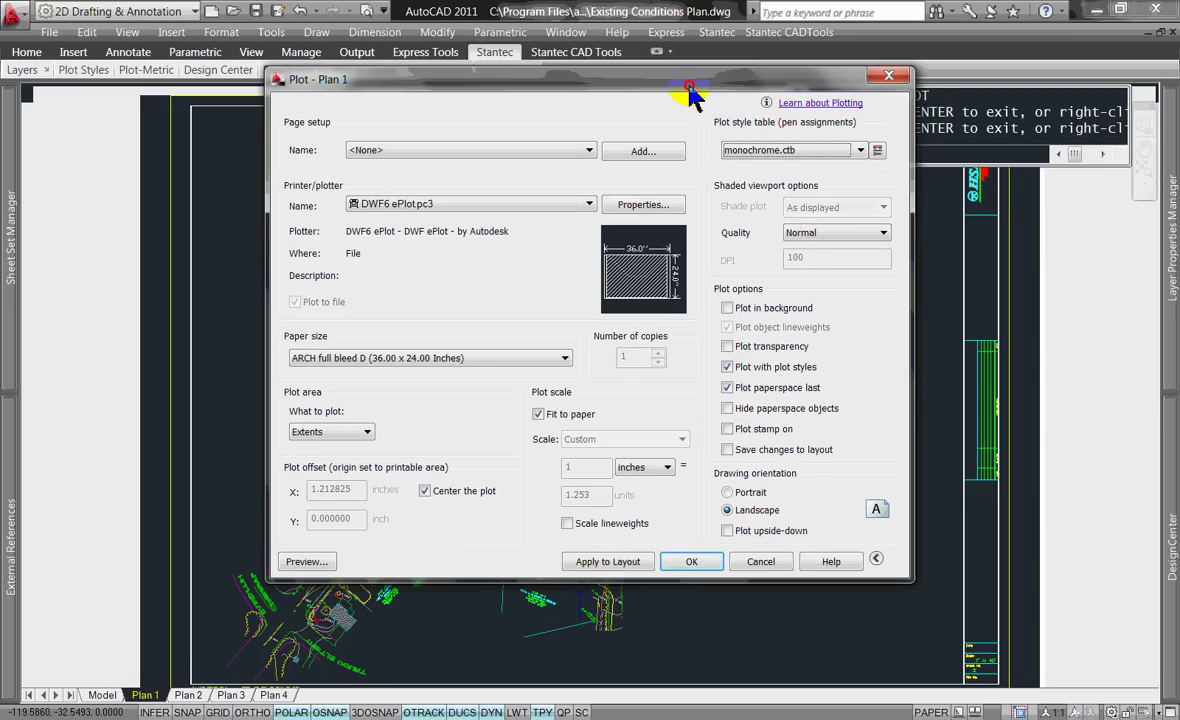
{"action": "left_click", "coordinate": [303, 592]}
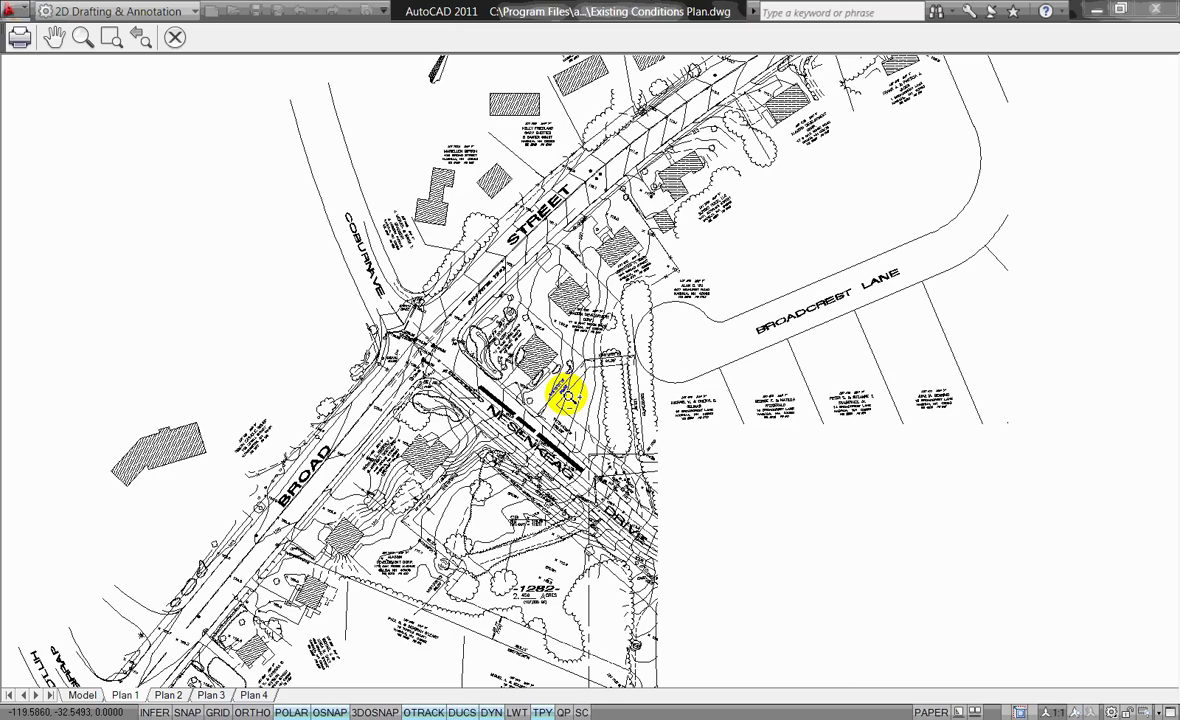
{"action": "scroll", "coordinate": [566, 396], "scroll_direction": "up", "scroll_amount": 4}
{"action": "scroll", "coordinate": [561, 395], "scroll_direction": "down", "scroll_amount": 2}
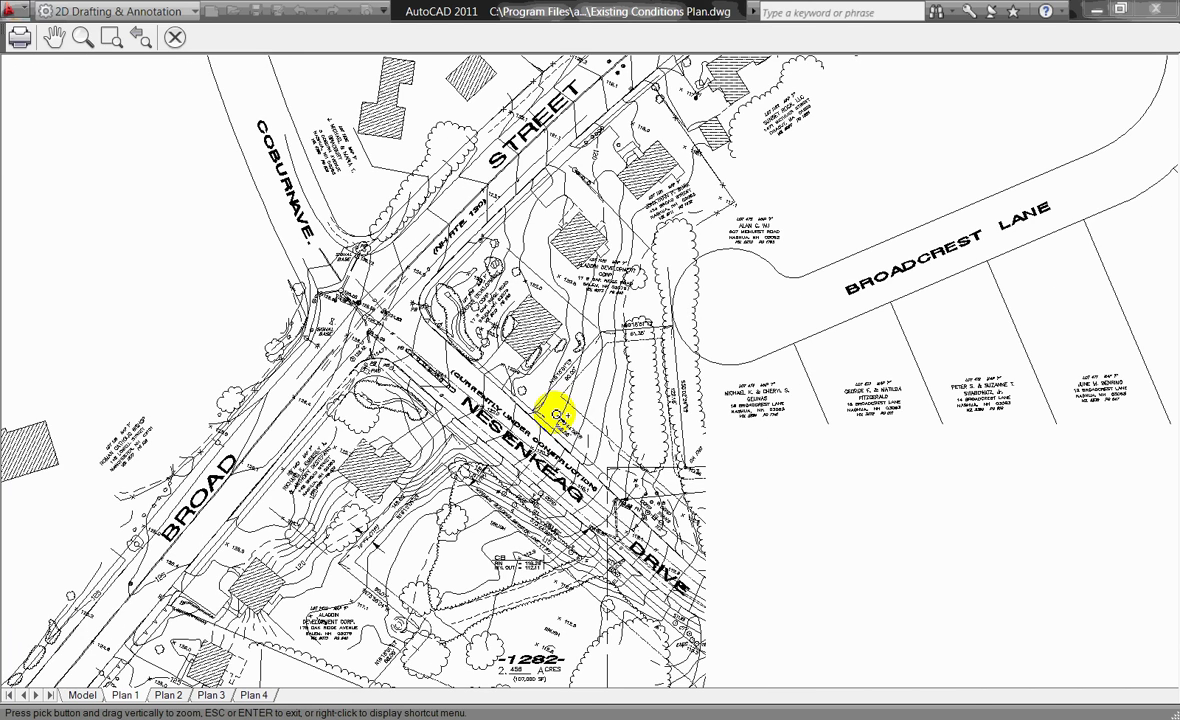
Plot the previewed sheet to Existing Conditions Plan-Plan 1.dwf in the AutoCAD folder under My Documents
{"action": "right_click", "coordinate": [557, 412]}
{"action": "left_click", "coordinate": [619, 445]}
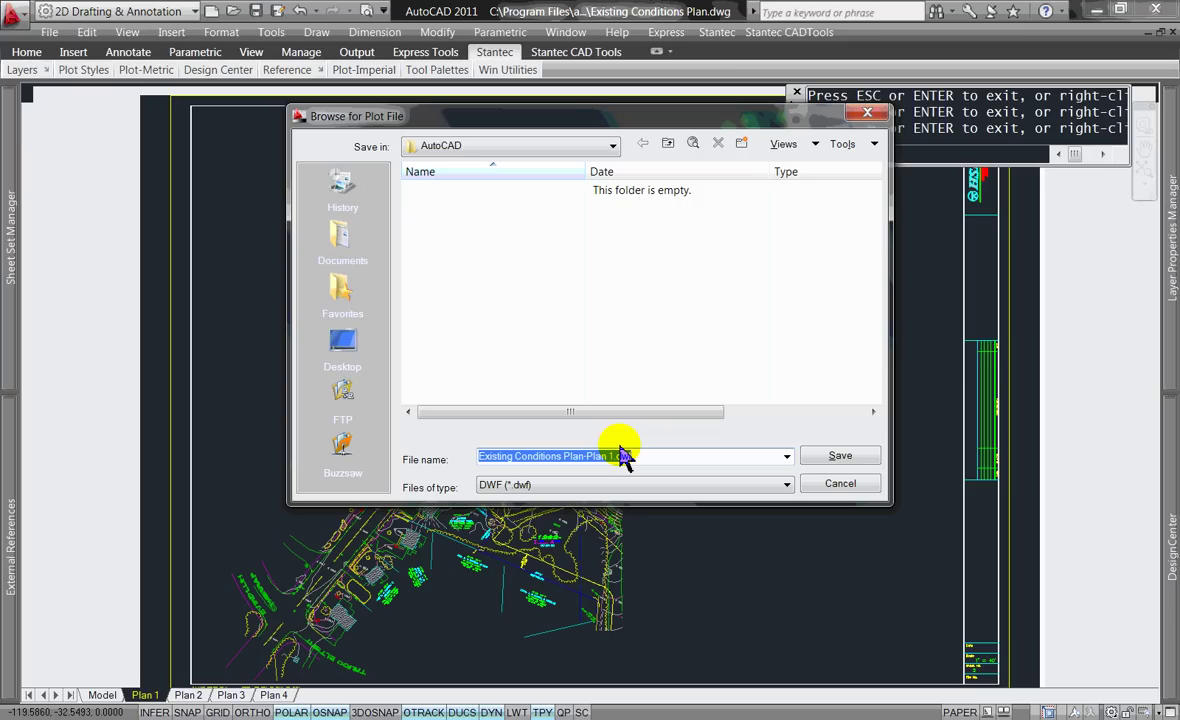
{"action": "left_click", "coordinate": [613, 146]}
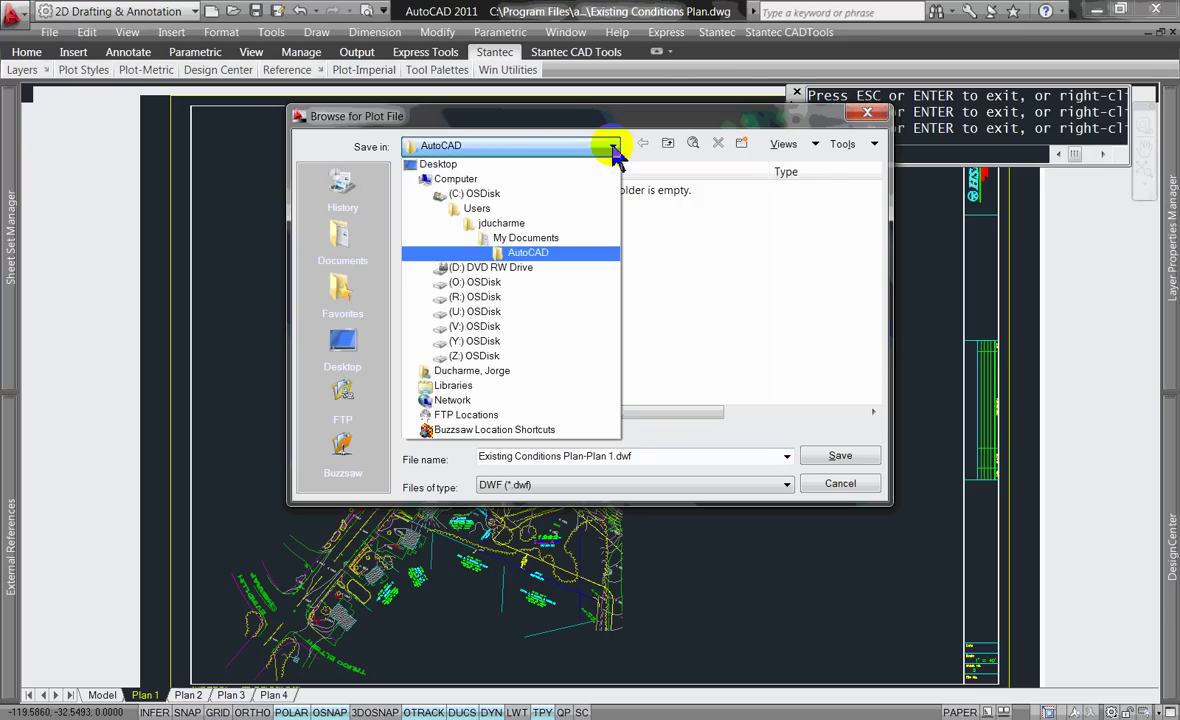
{"action": "left_click", "coordinate": [613, 147]}
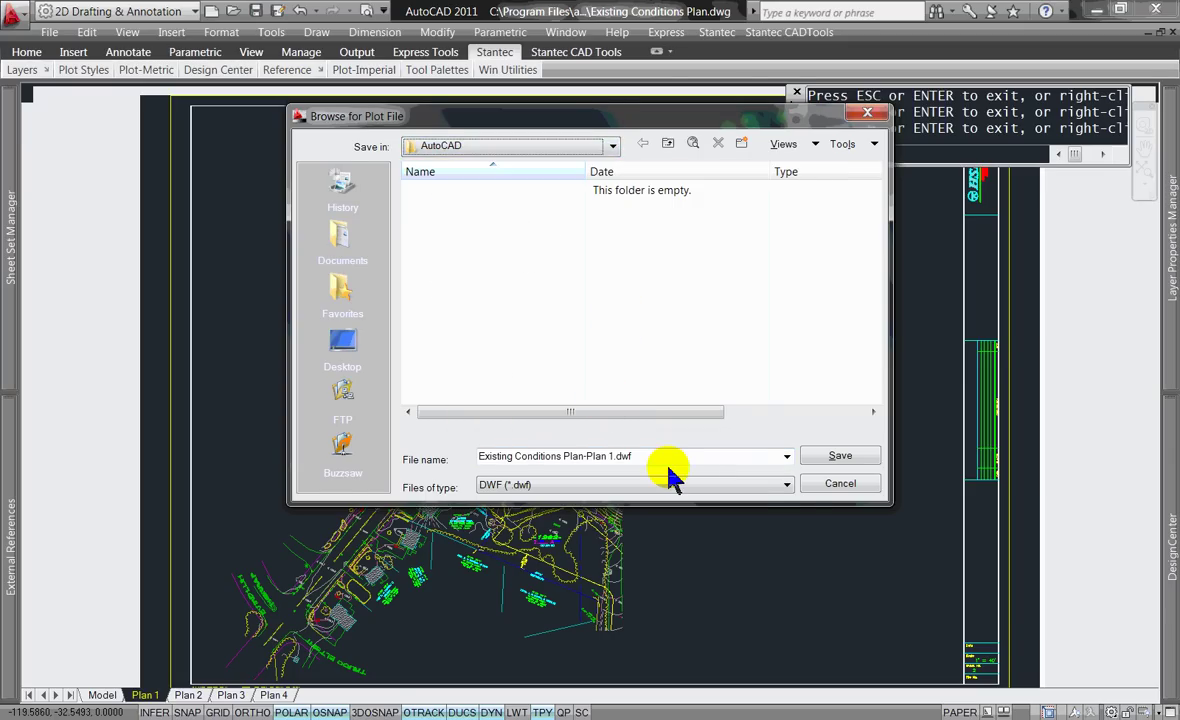
{"action": "left_click", "coordinate": [815, 458]}
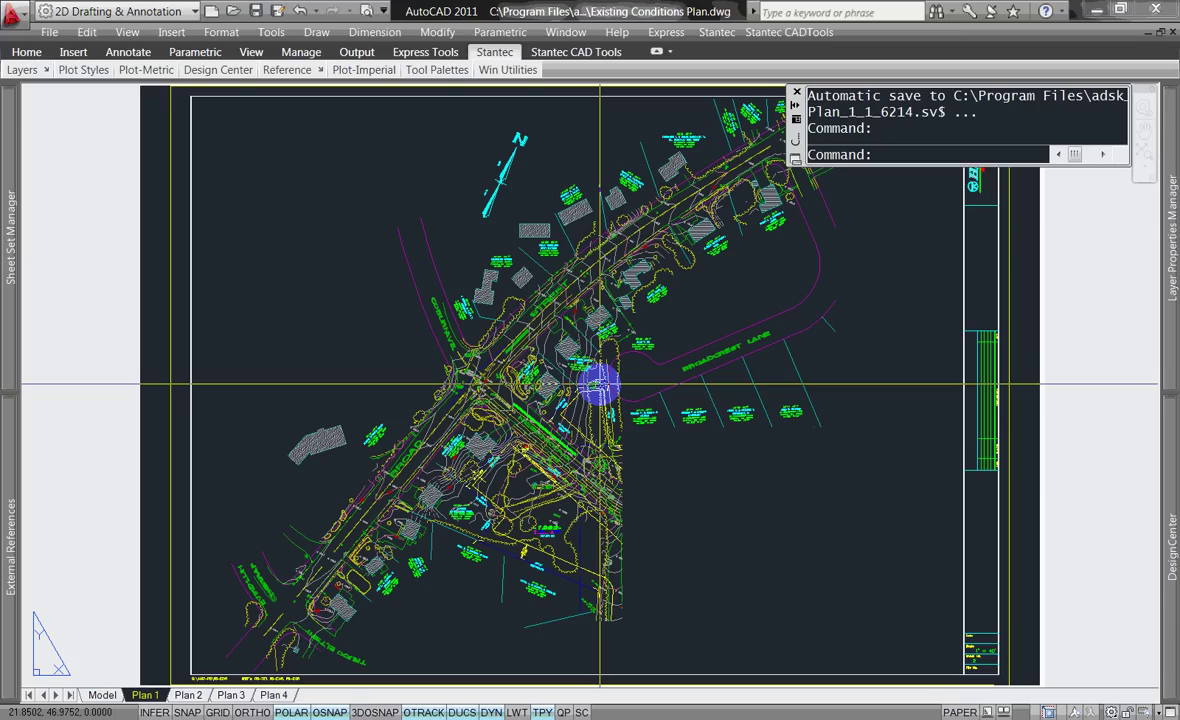
Switch to PowerPoint and add a new slide after slide 4
{"action": "key", "text": "super+Tab"}
{"action": "key", "text": "super+Tab"}
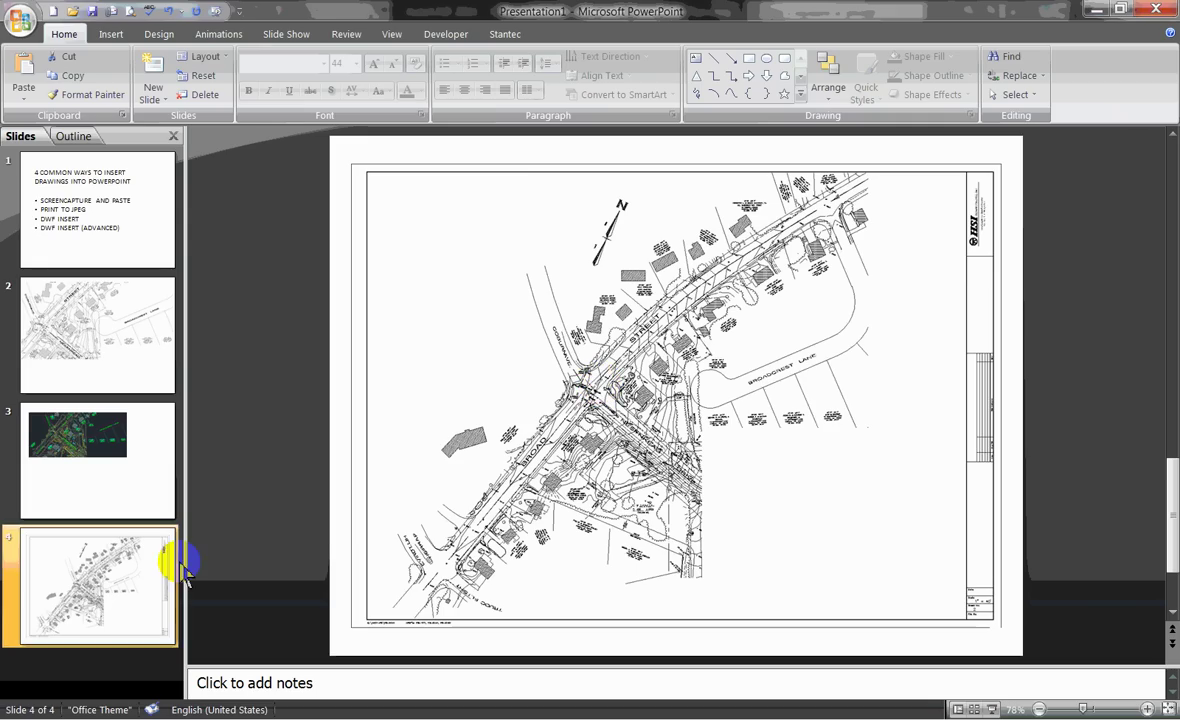
{"action": "right_click", "coordinate": [88, 590]}
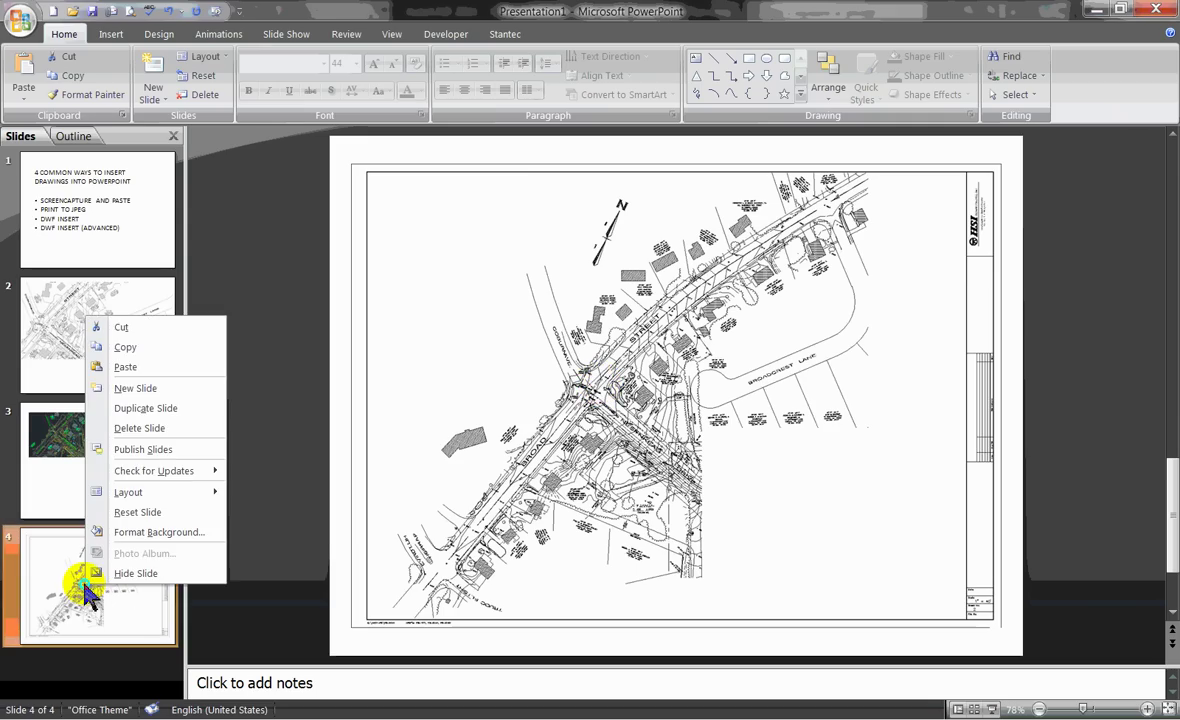
{"action": "left_click", "coordinate": [140, 388]}
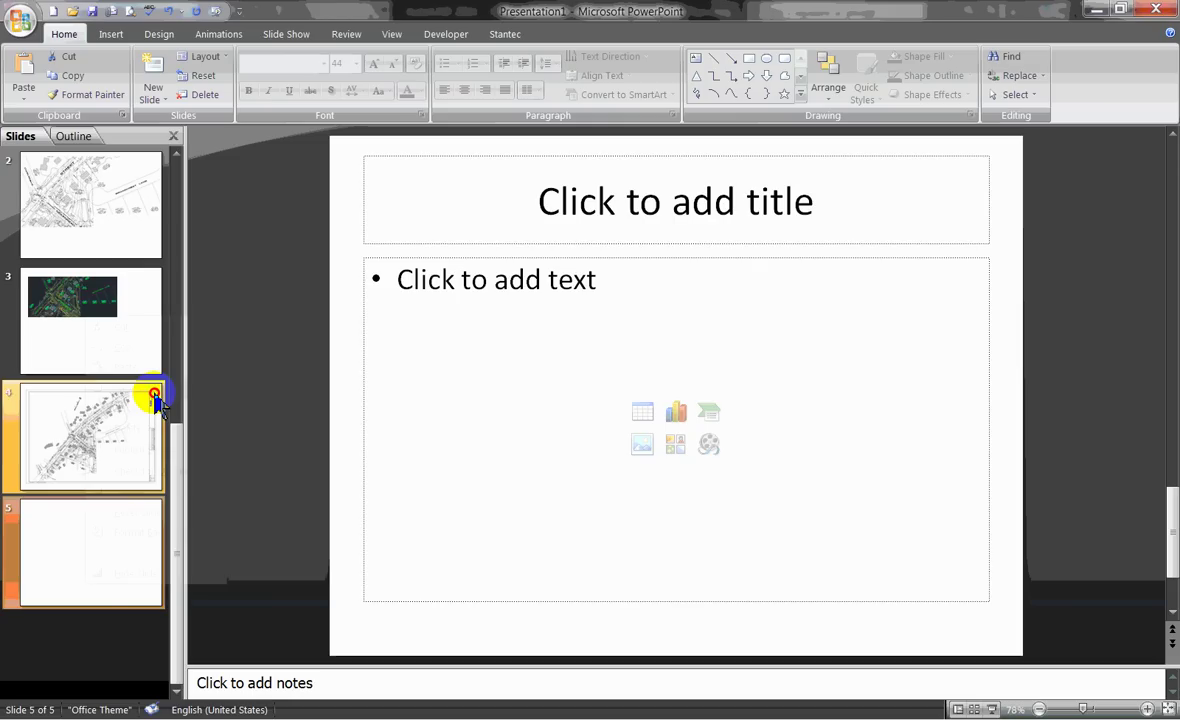
{"action": "left_click", "coordinate": [100, 585]}
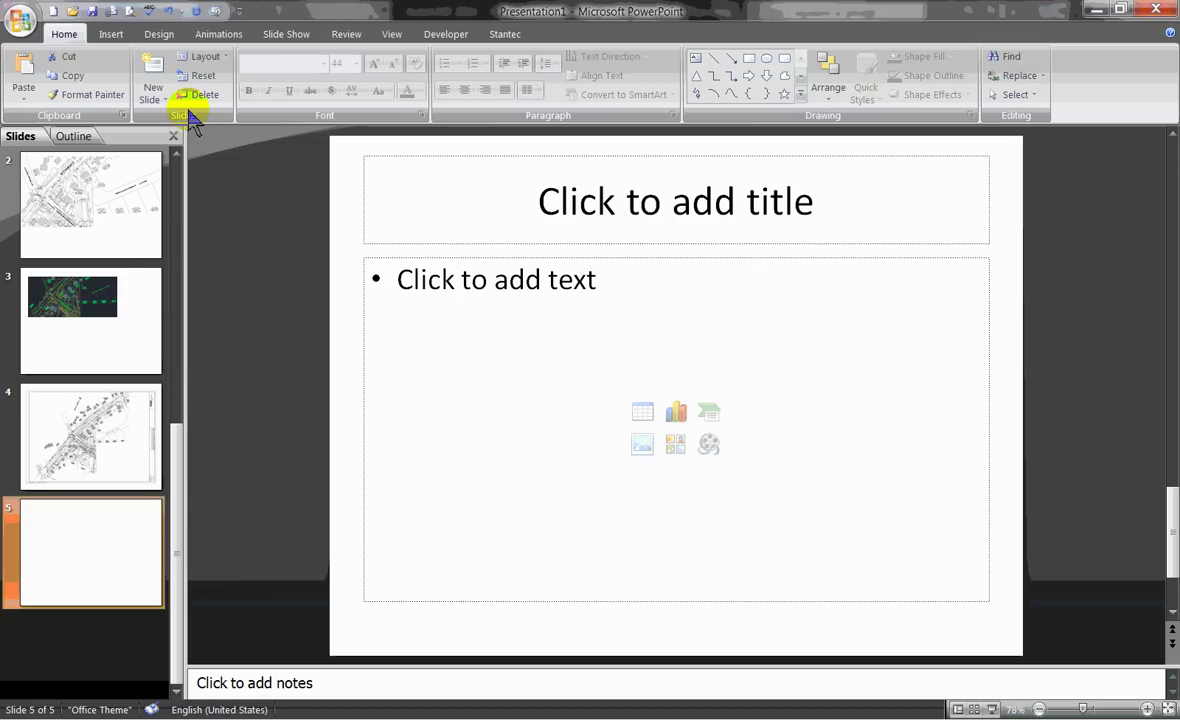
Delete the title and text placeholders from slide 5
{"action": "left_click", "coordinate": [462, 228]}
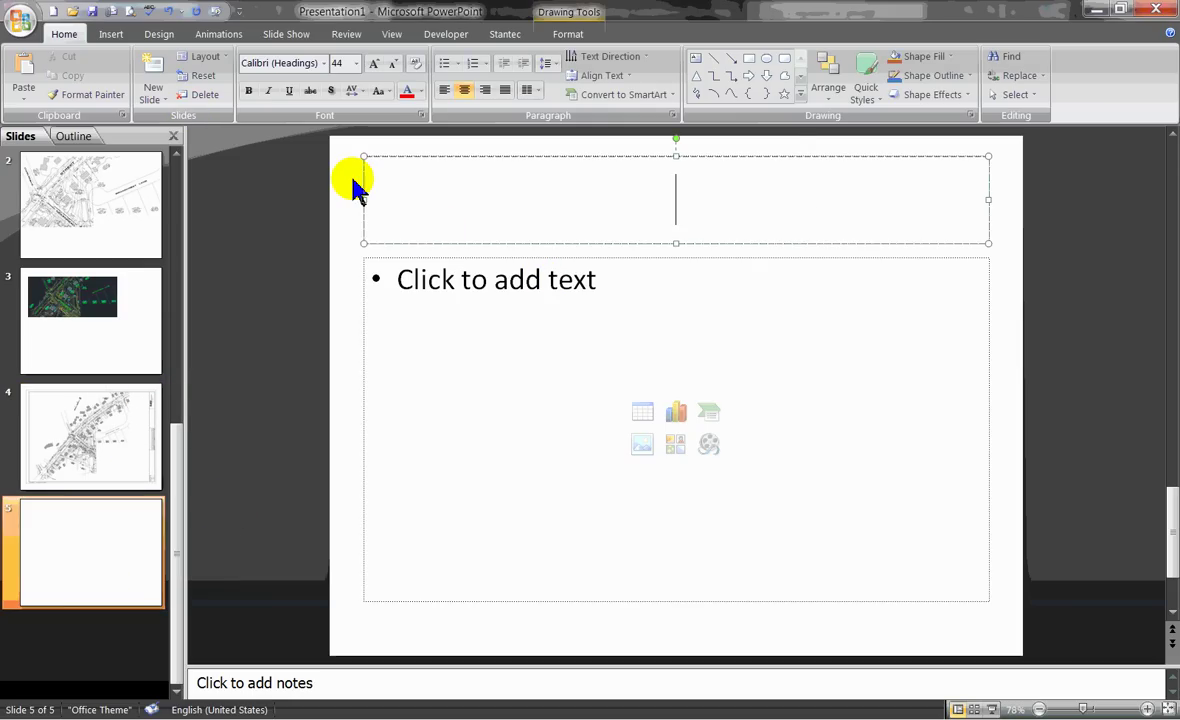
{"action": "left_click_drag", "start_coordinate": [358, 145], "coordinate": [1018, 638]}
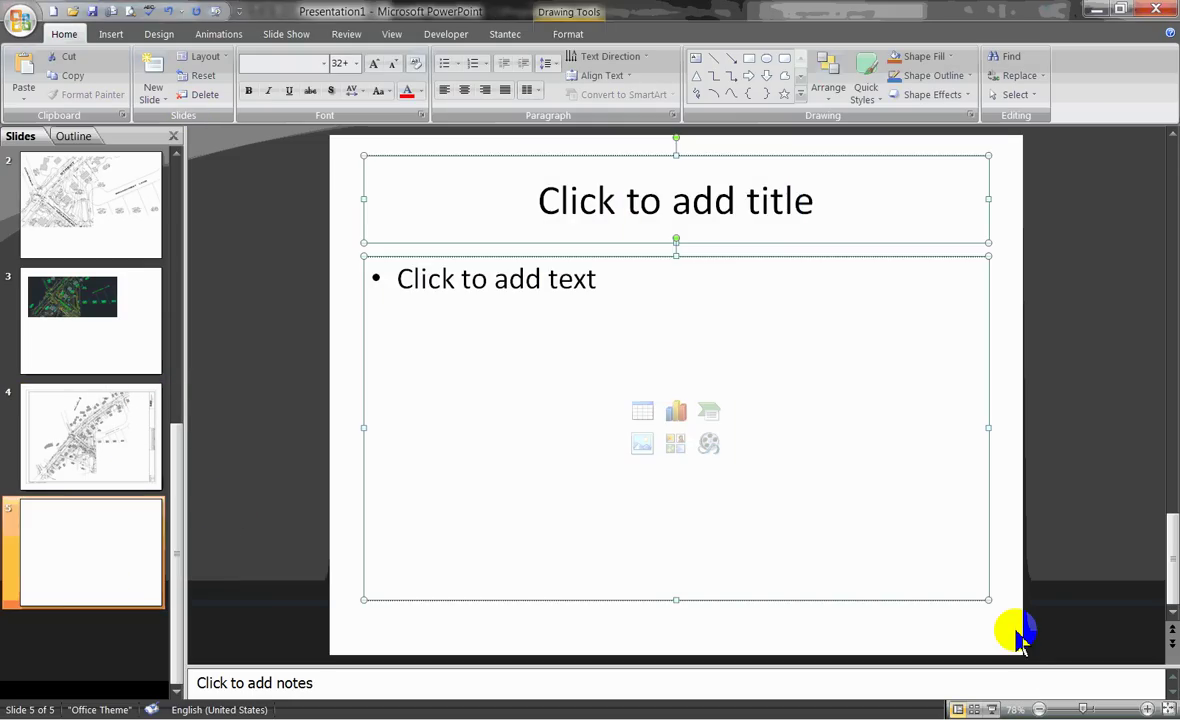
{"action": "key", "text": "Delete"}
{"action": "left_click", "coordinate": [640, 266]}
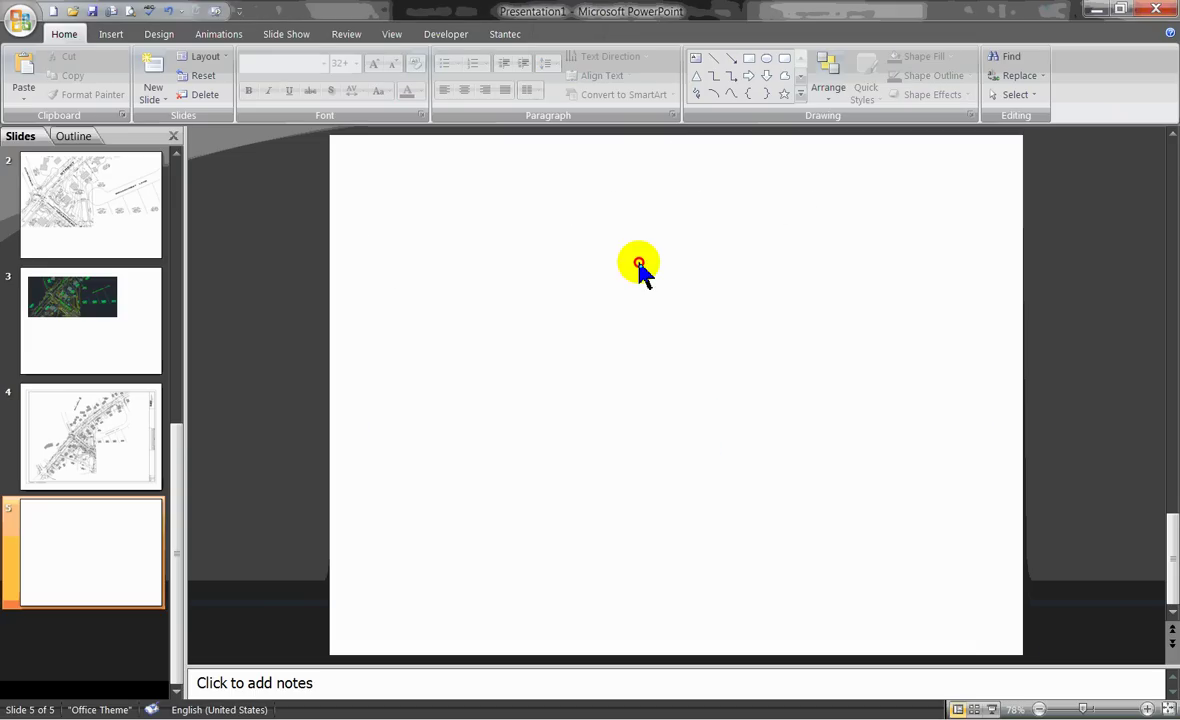
Insert Existing Conditions Plan-Plan 1.dwf from the Documents library's AutoCAD folder onto slide 5 as an object created from file
{"action": "left_click", "coordinate": [111, 35]}
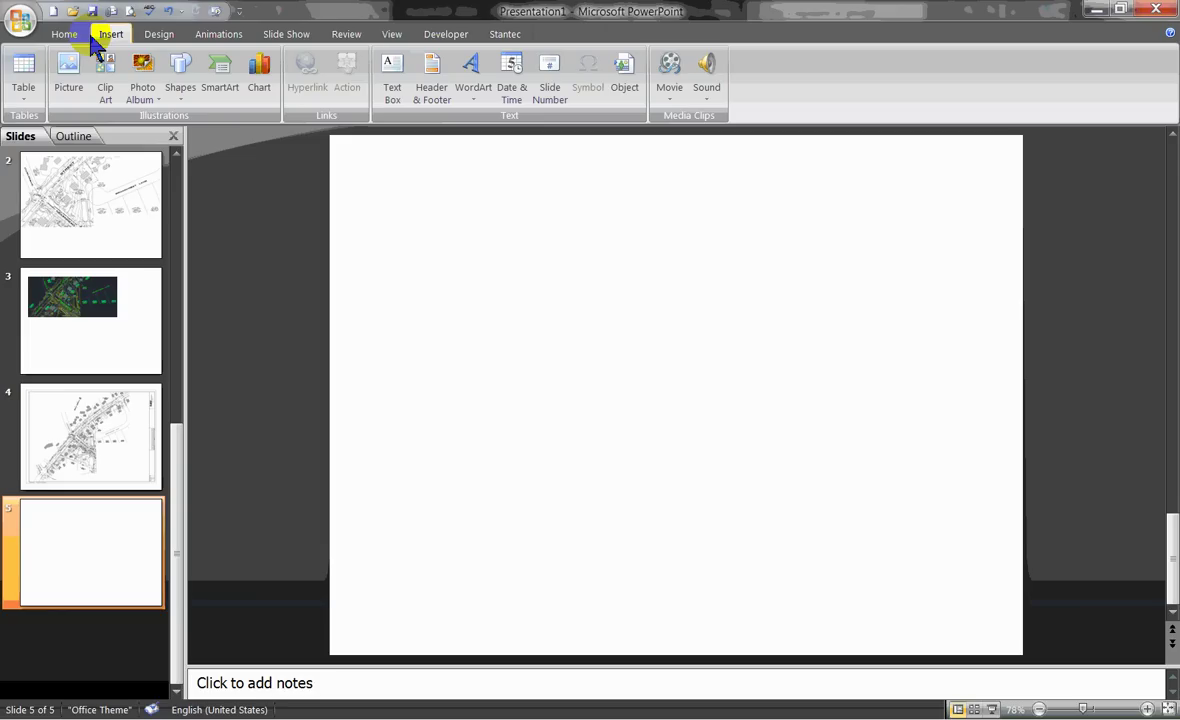
{"action": "left_click", "coordinate": [625, 90]}
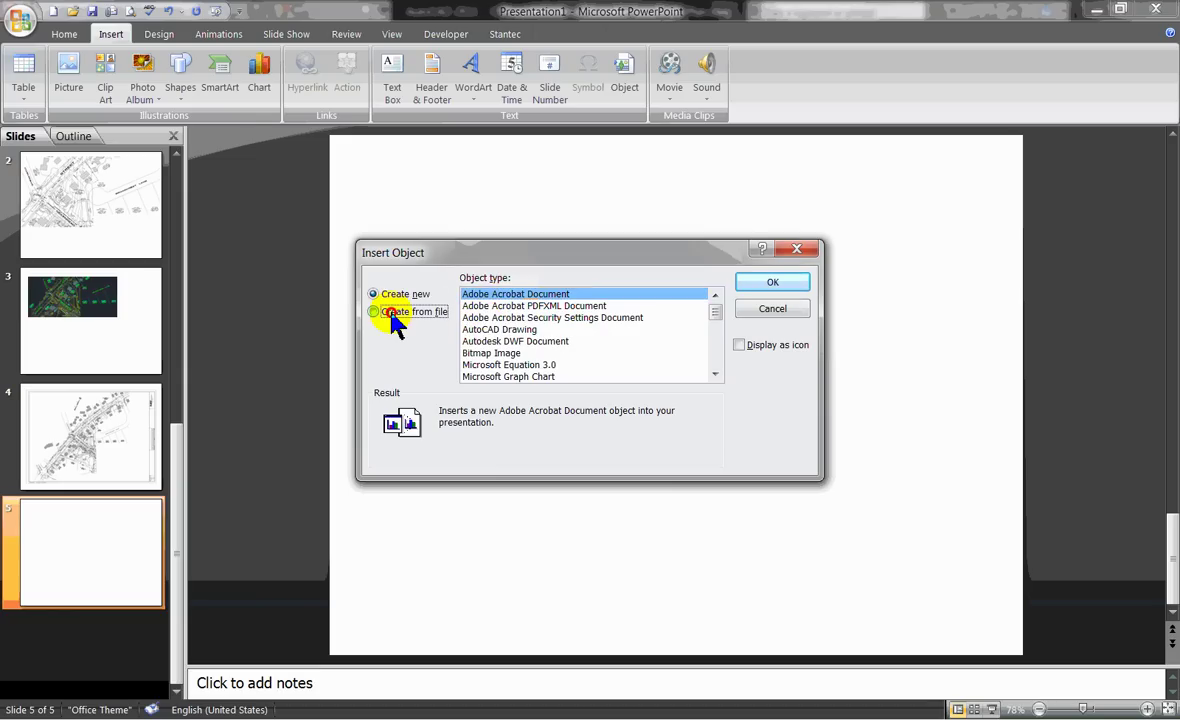
{"action": "left_click", "coordinate": [398, 311]}
{"action": "left_click", "coordinate": [494, 333]}
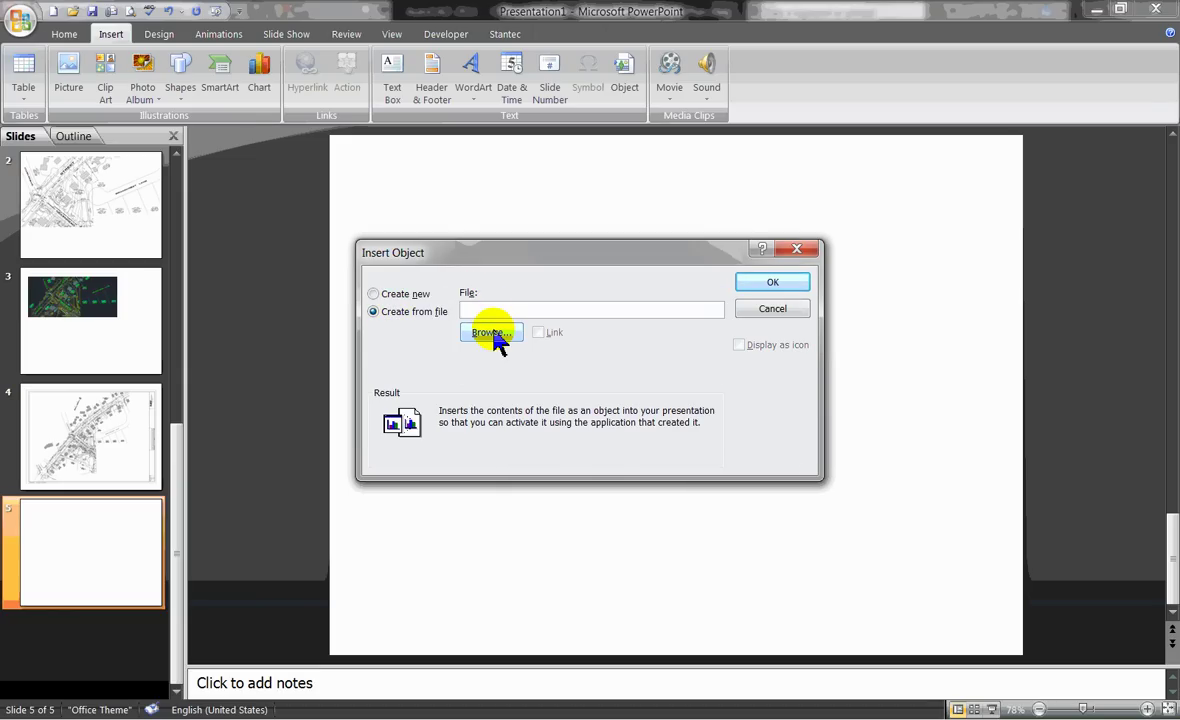
{"action": "left_click", "coordinate": [494, 333]}
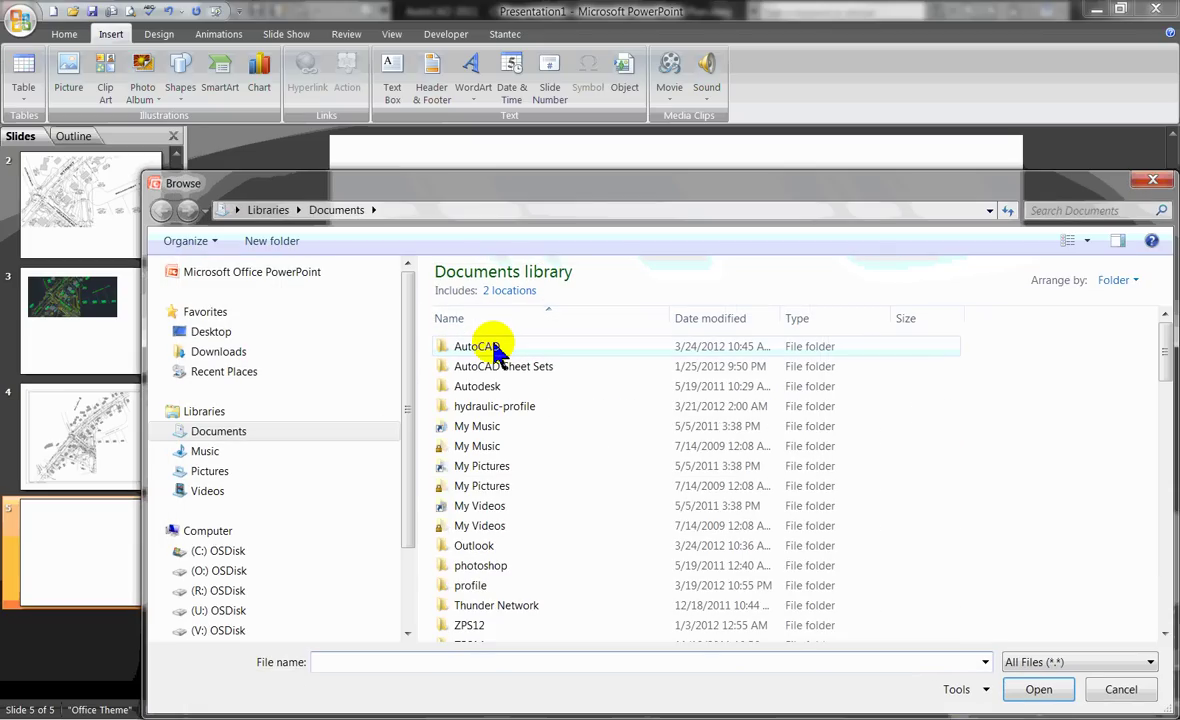
{"action": "double_click", "coordinate": [495, 350]}
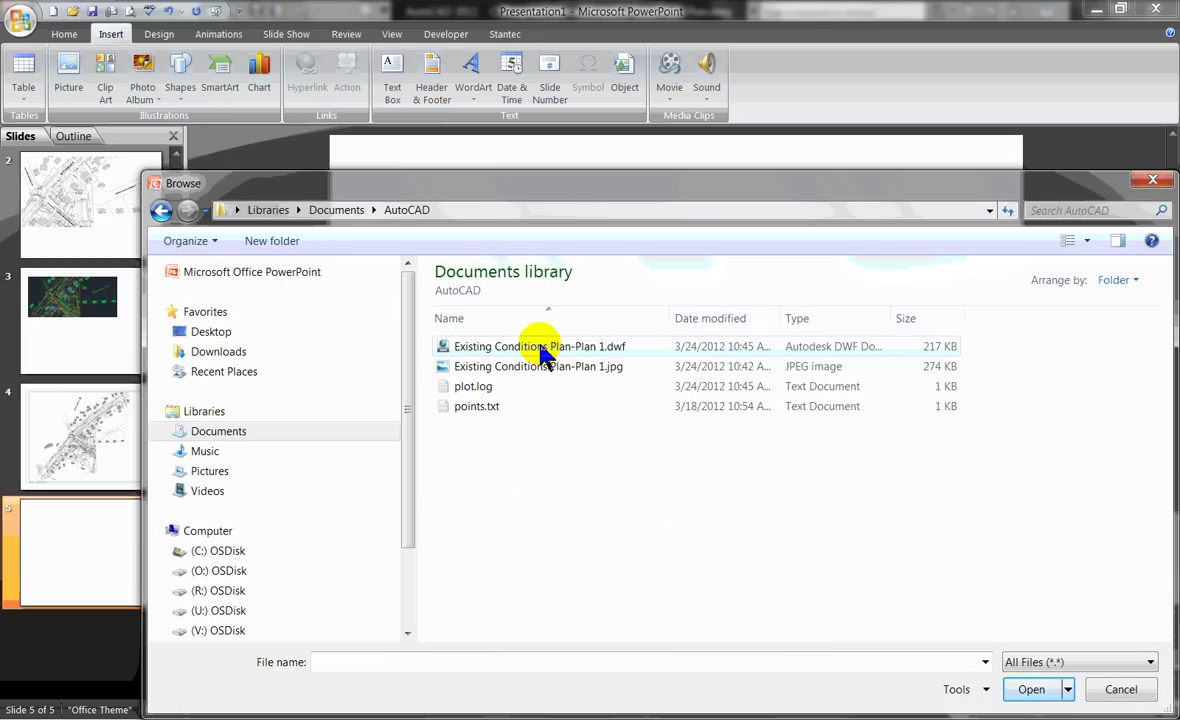
{"action": "left_click", "coordinate": [543, 347]}
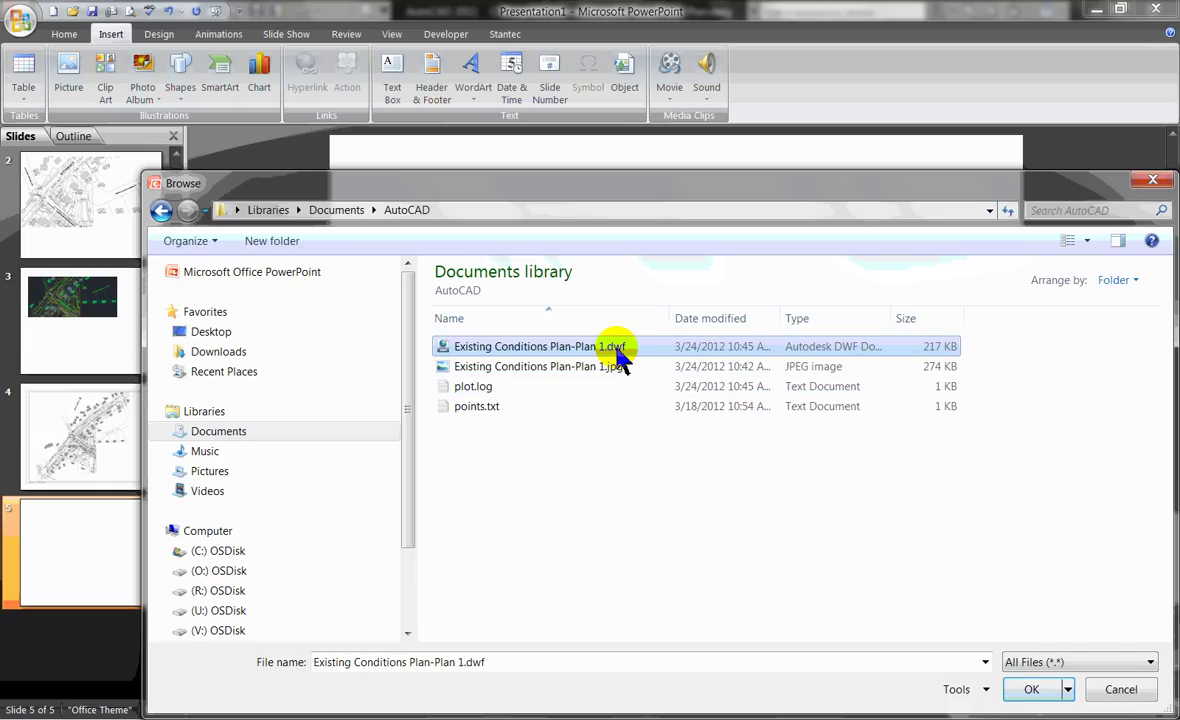
{"action": "left_click", "coordinate": [1031, 689]}
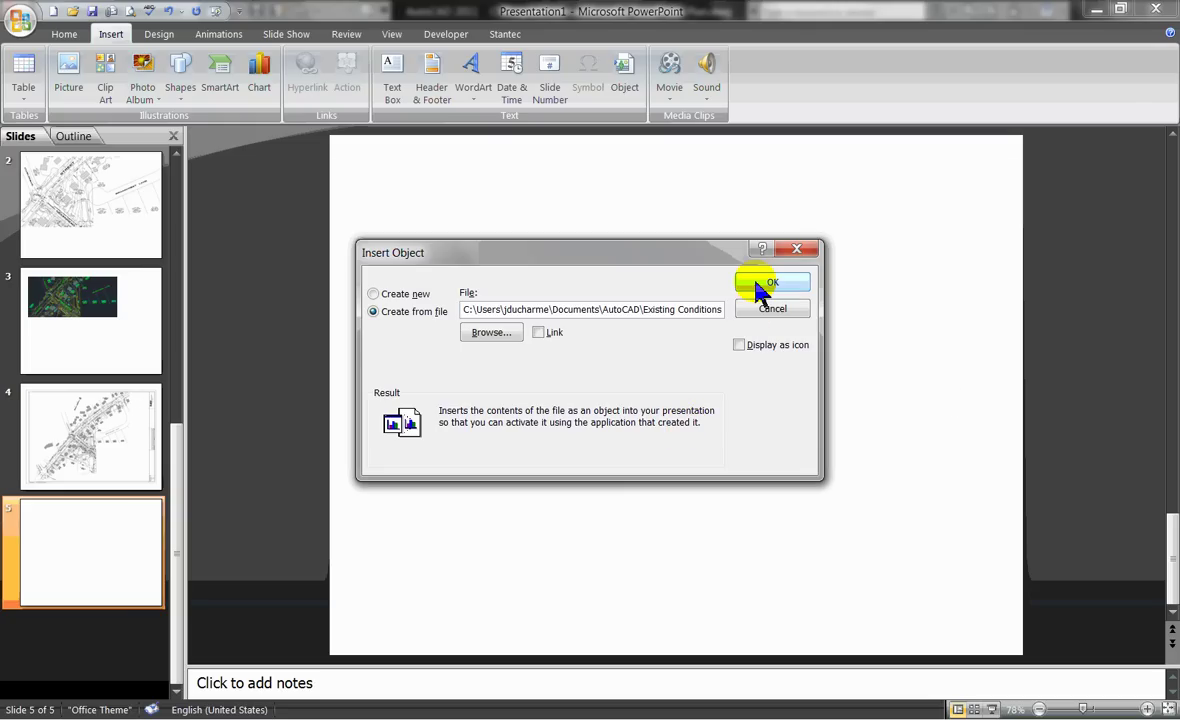
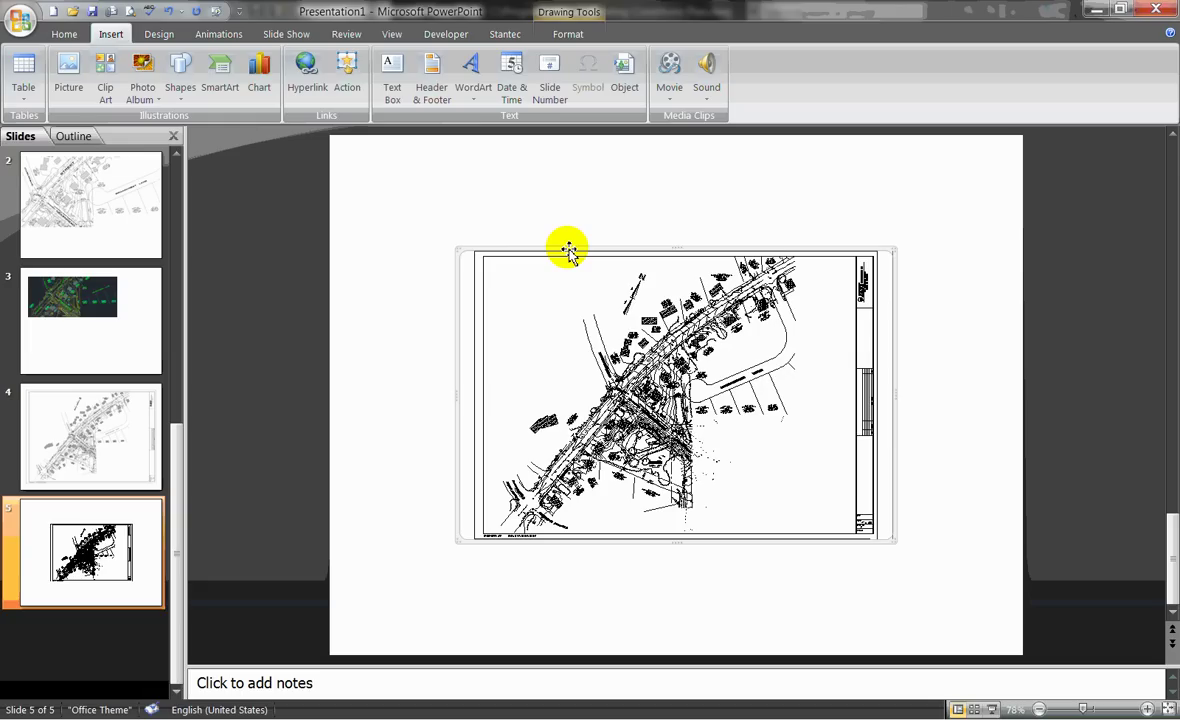
Move the inserted DWF drawing to the upper-left area of slide 5
{"action": "left_click_drag", "start_coordinate": [568, 250], "coordinate": [464, 157]}
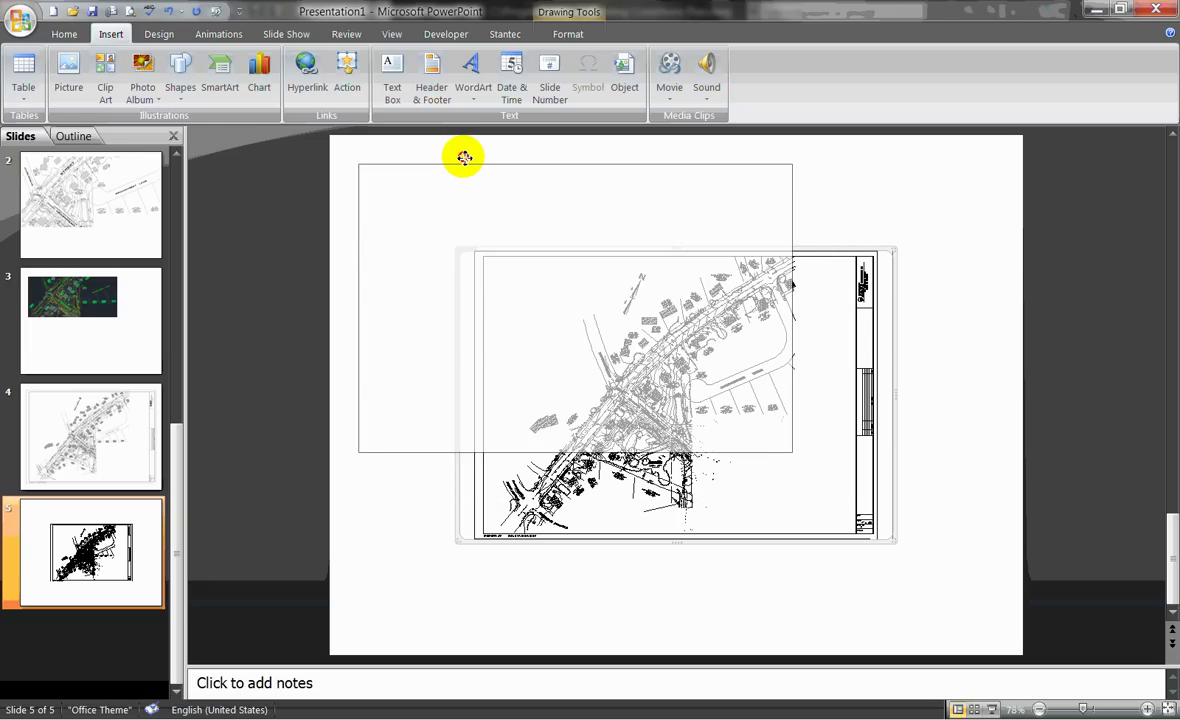
{"action": "left_click_drag", "start_coordinate": [464, 157], "coordinate": [464, 157]}
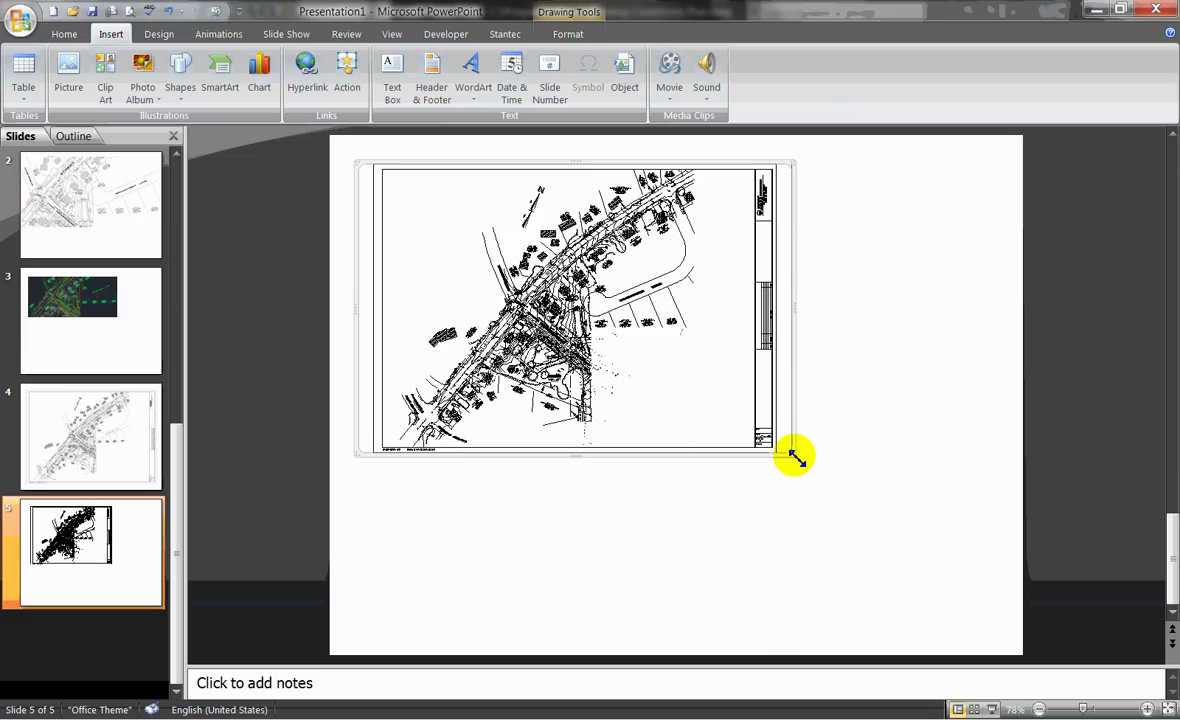
Enlarge the DWF drawing to nearly fill slide 5, center it, and compare it with the picture on slide 4
{"action": "left_click_drag", "start_coordinate": [795, 457], "coordinate": [993, 594]}
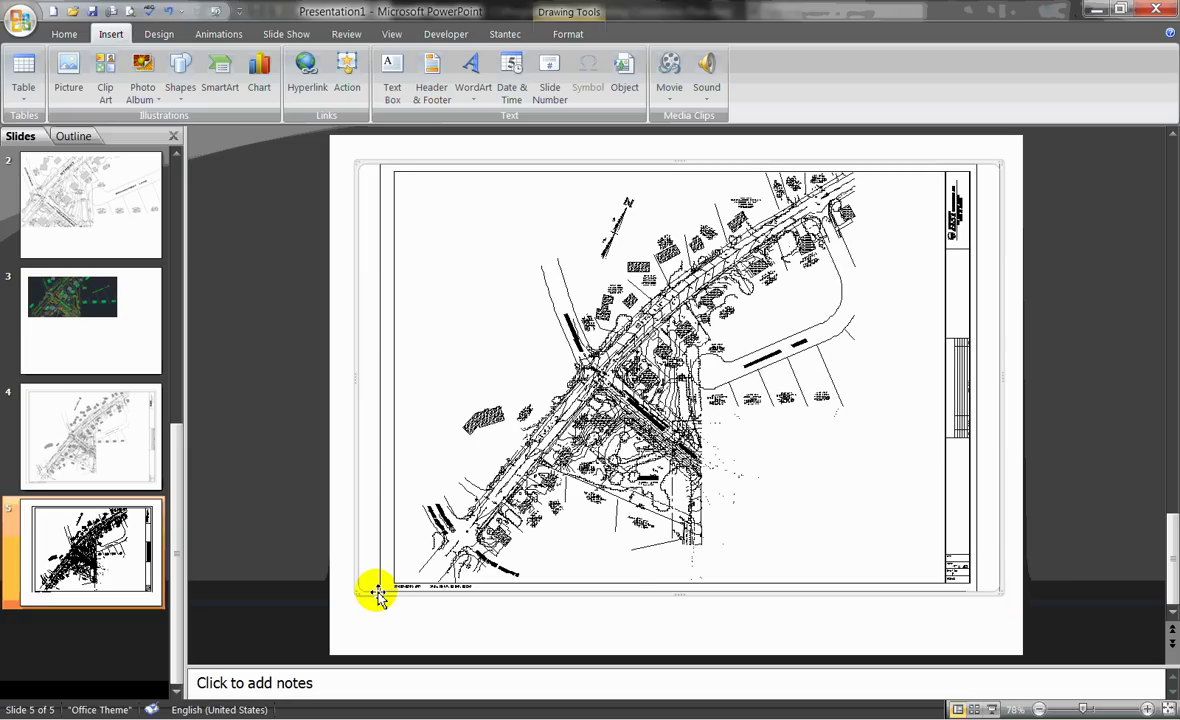
{"action": "left_click_drag", "start_coordinate": [378, 594], "coordinate": [348, 599]}
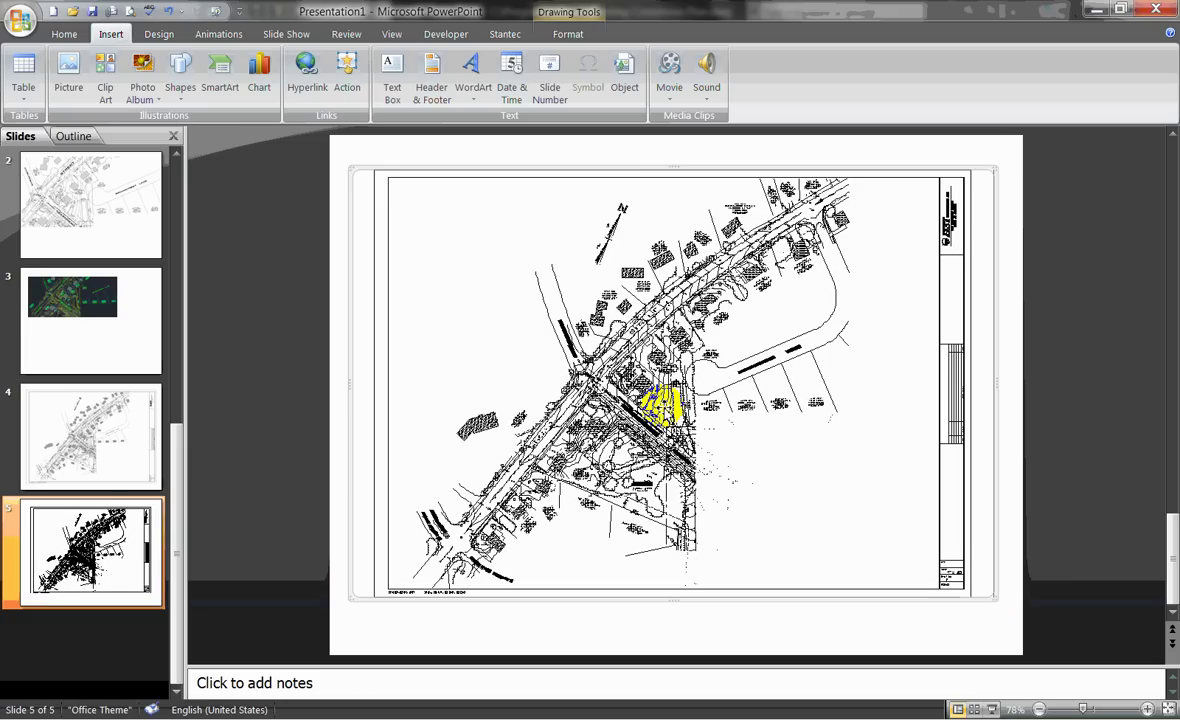
{"action": "left_click", "coordinate": [128, 450]}
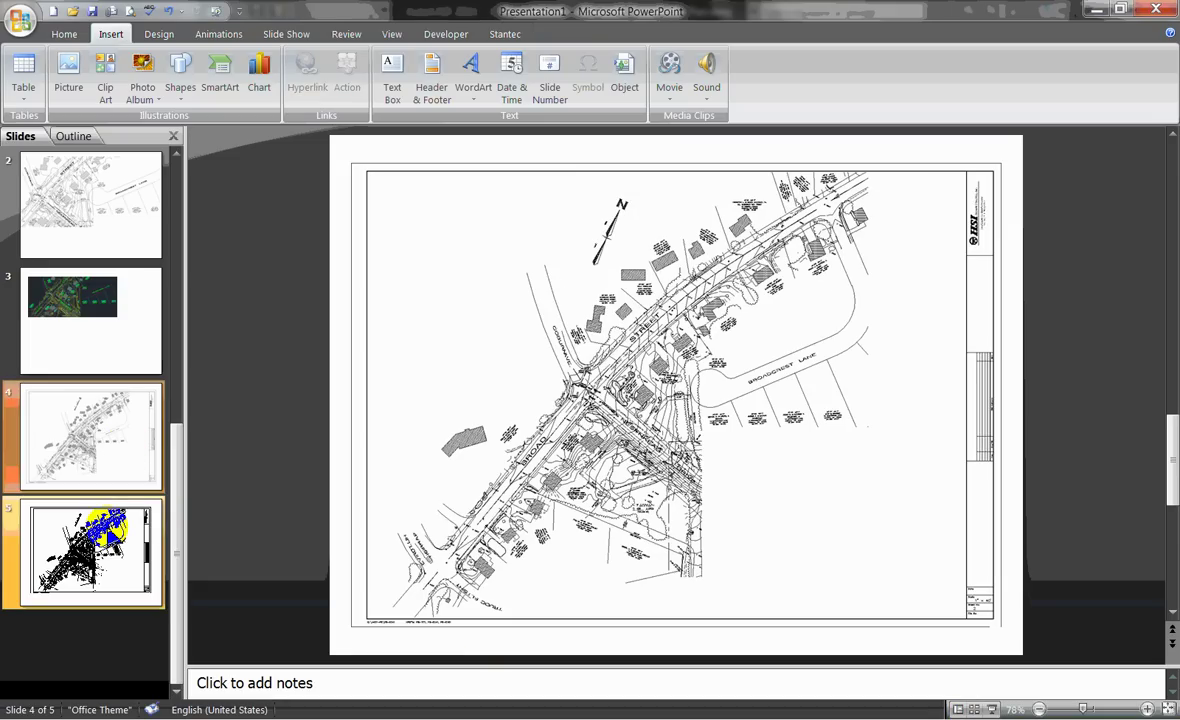
{"action": "left_click", "coordinate": [75, 525]}
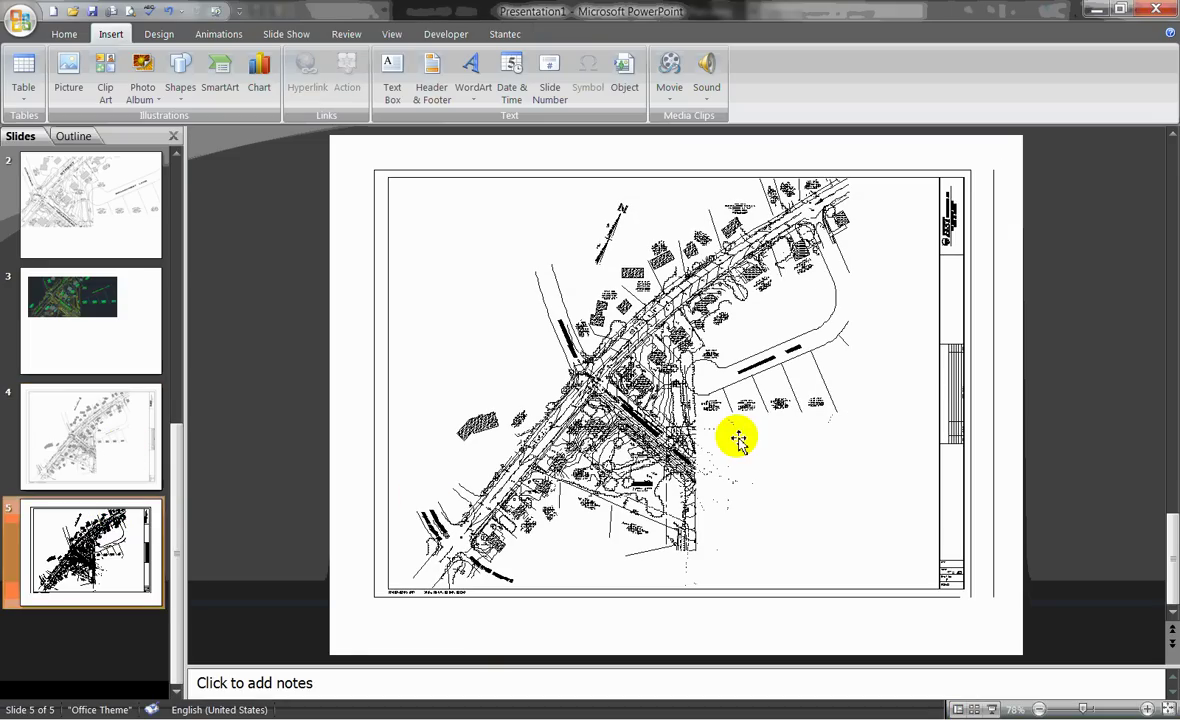
Open the DWF drawing on slide 5 in place with the Autodesk DWF Viewer Control Object's MyOpen command
{"action": "left_click", "coordinate": [681, 388]}
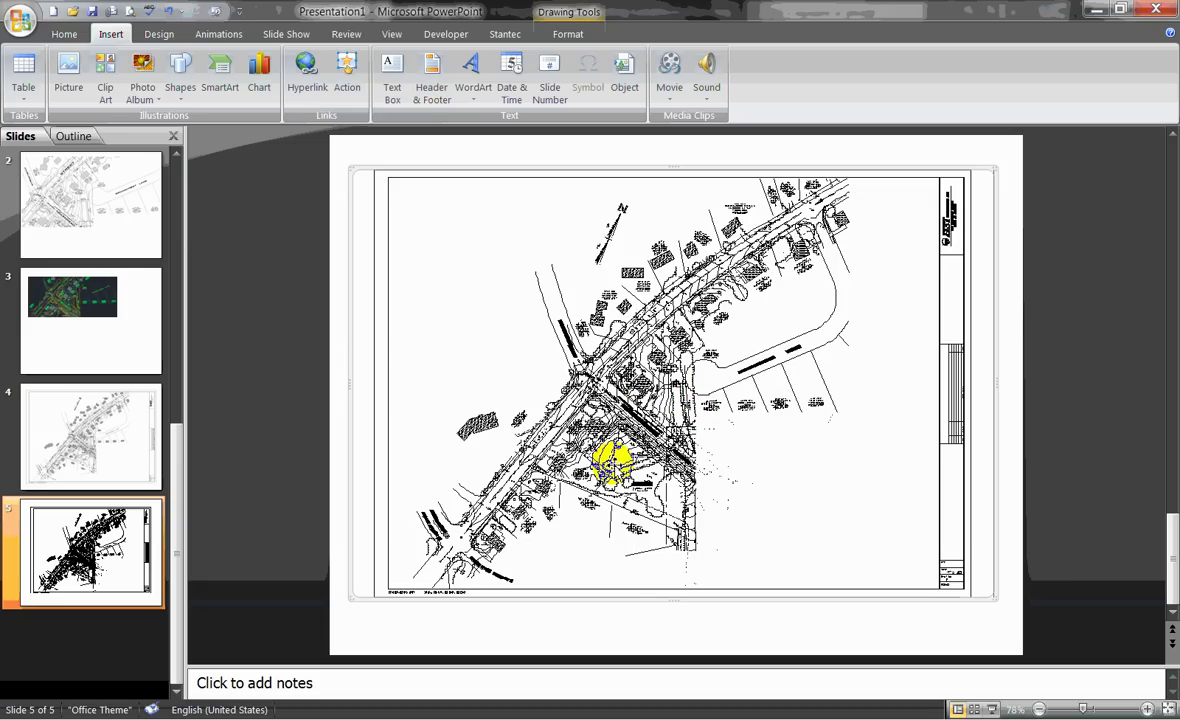
{"action": "right_click", "coordinate": [614, 460]}
{"action": "mouse_move", "coordinate": [781, 529]}
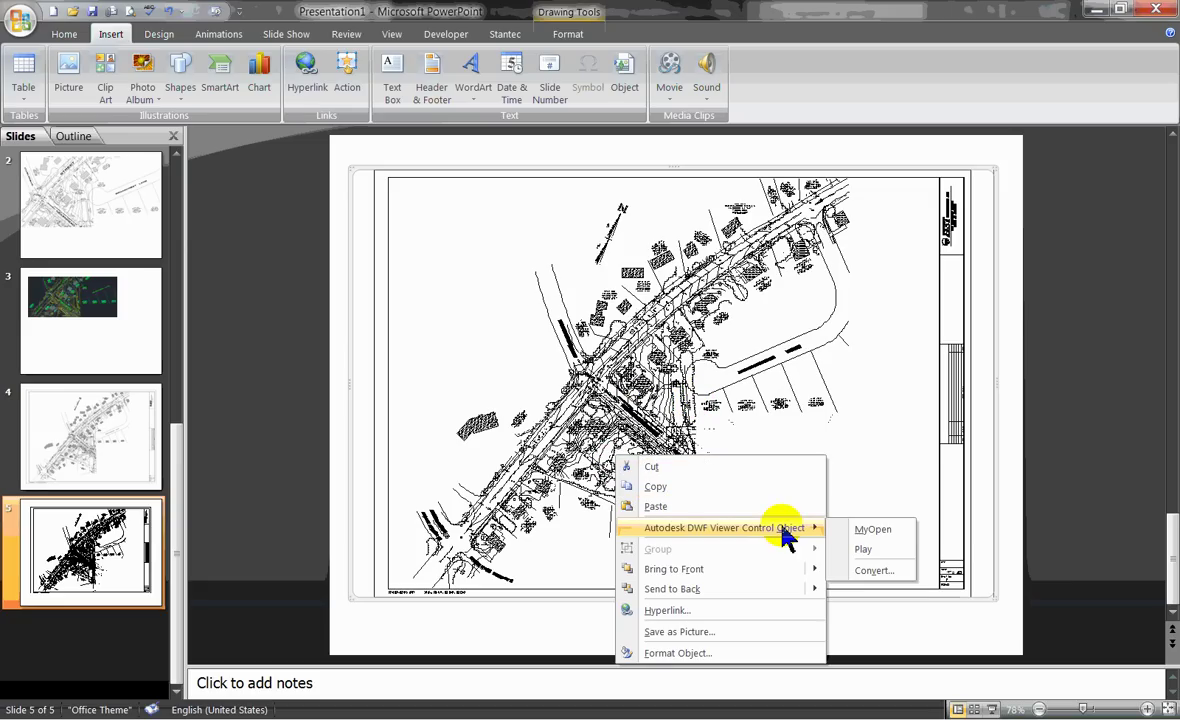
{"action": "left_click", "coordinate": [861, 531]}
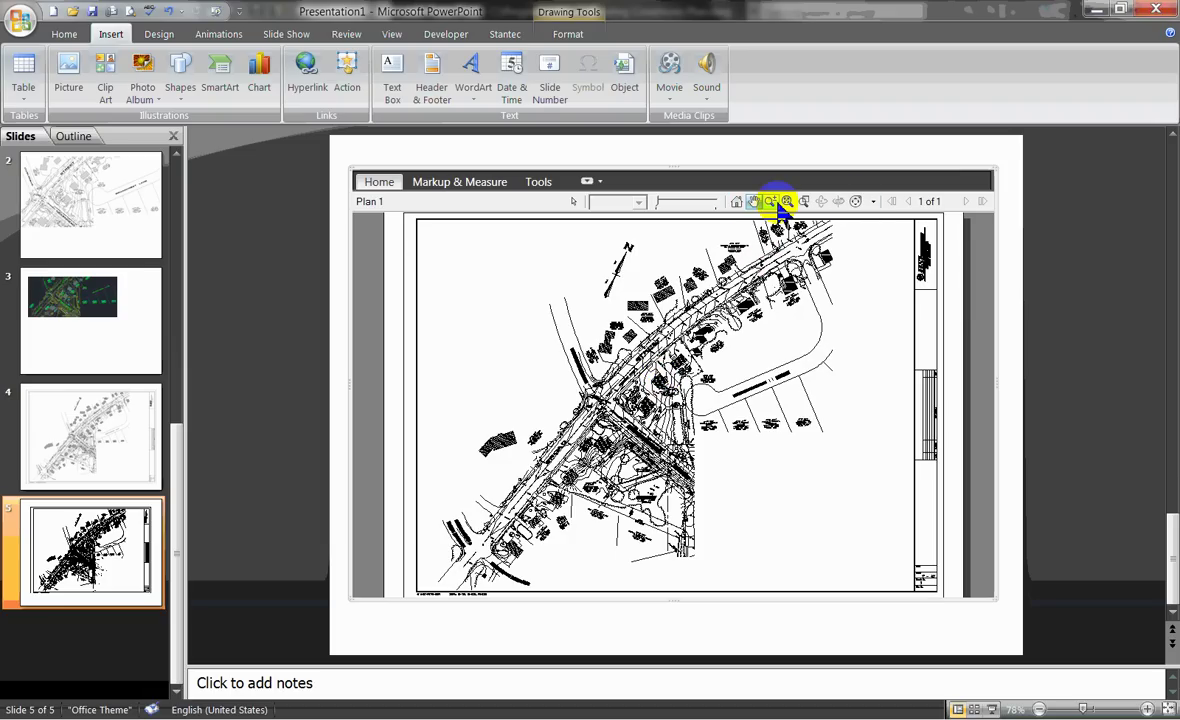
Zoom in on the lots between Nesenkeag Drive and Broadcrest Lane in the embedded DWF drawing
{"action": "left_click", "coordinate": [773, 203]}
{"action": "left_click", "coordinate": [677, 298]}
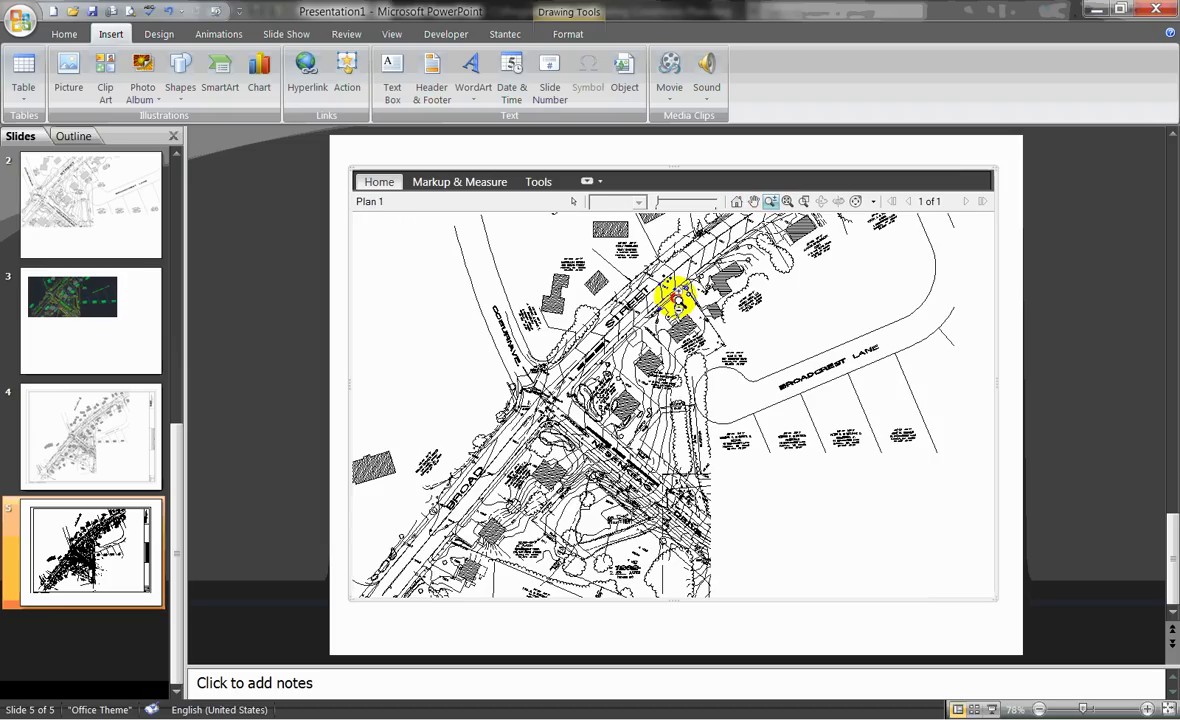
{"action": "left_click", "coordinate": [677, 298]}
{"action": "left_click", "coordinate": [641, 424]}
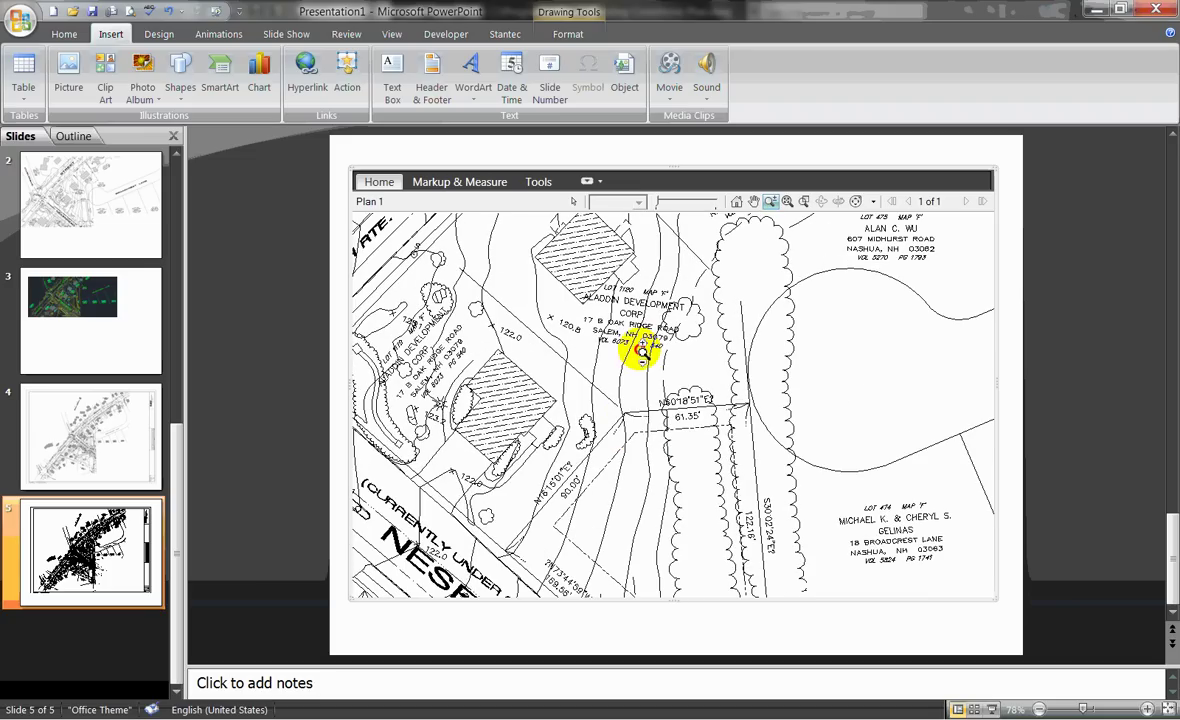
{"action": "left_click", "coordinate": [638, 362]}
{"action": "right_click", "coordinate": [622, 378]}
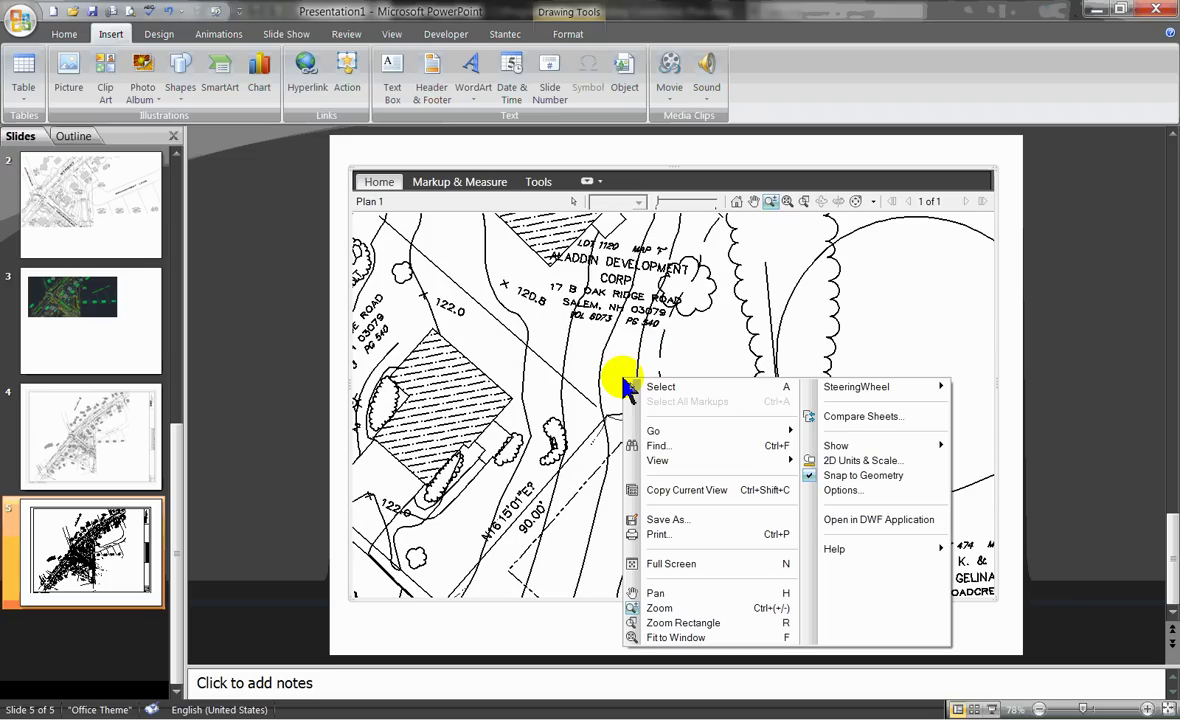
Pan the magnified DWF drawing toward the end of Broadcrest Lane, and restore the full sheet view
{"action": "left_click", "coordinate": [755, 203]}
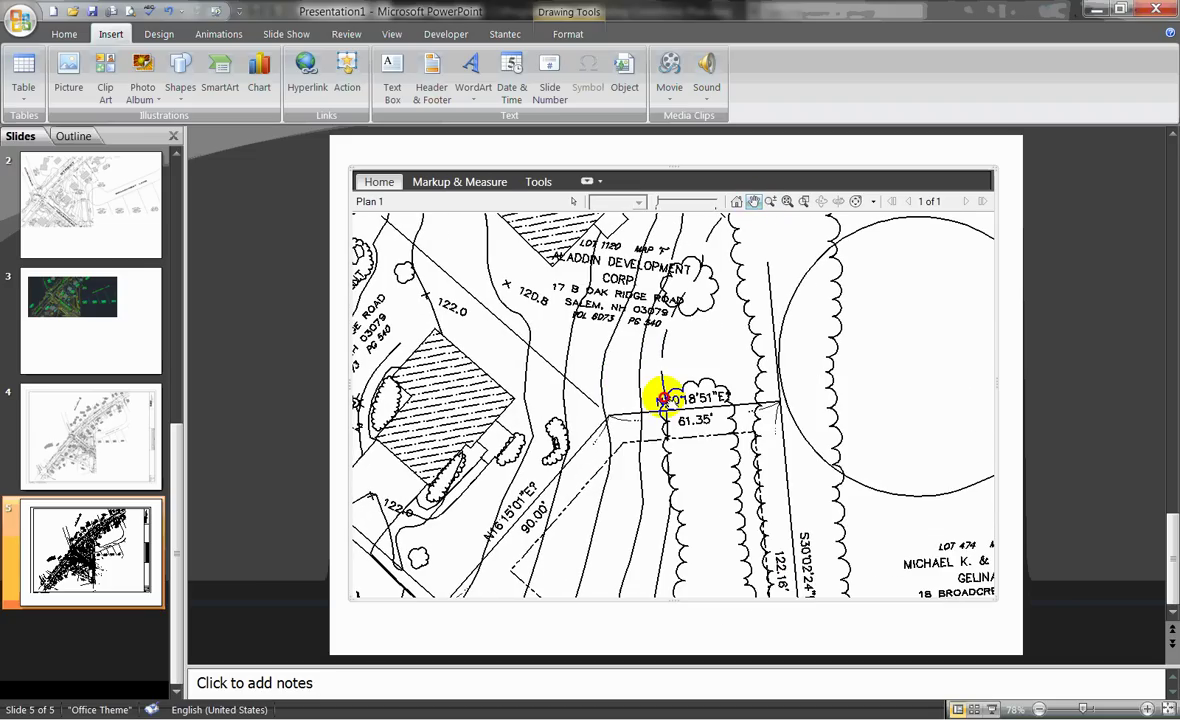
{"action": "mouse_move", "coordinate": [663, 400]}
{"action": "left_mouse_down"}
{"action": "mouse_move", "coordinate": [678, 408]}
{"action": "mouse_move", "coordinate": [535, 342]}
{"action": "mouse_move", "coordinate": [561, 466]}
{"action": "mouse_move", "coordinate": [516, 427]}
{"action": "mouse_move", "coordinate": [610, 393]}
{"action": "mouse_move", "coordinate": [500, 302]}
{"action": "mouse_move", "coordinate": [740, 342]}
{"action": "left_mouse_up"}
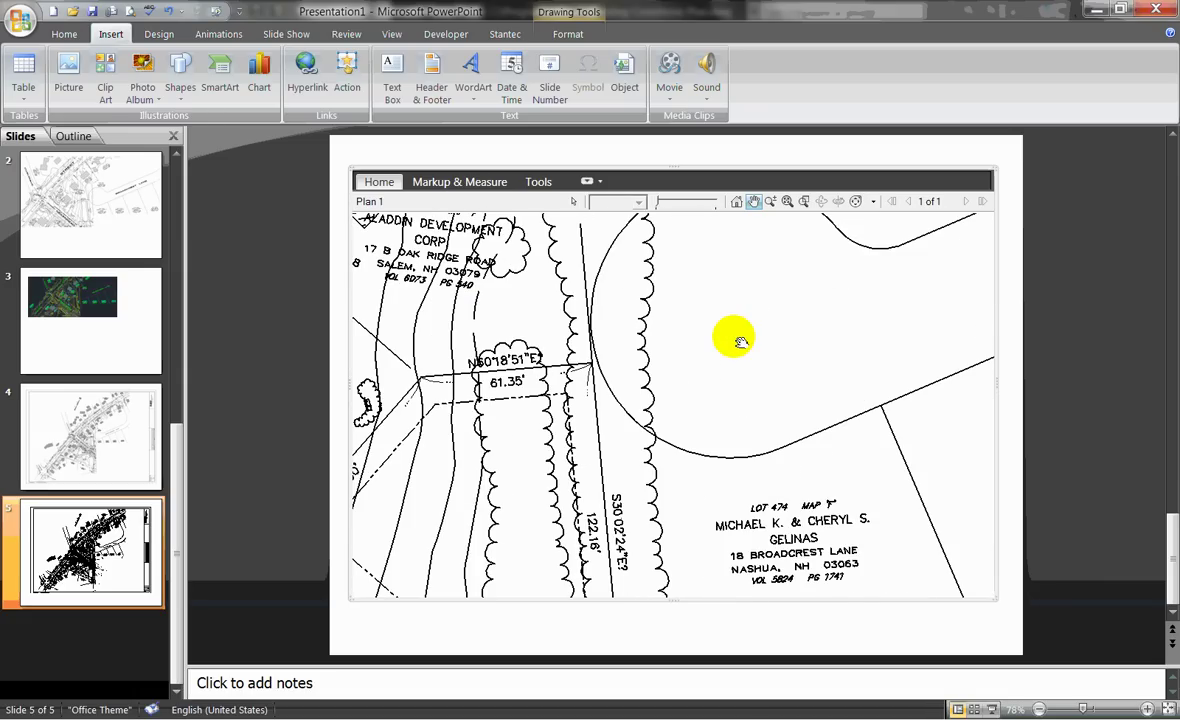
{"action": "left_click", "coordinate": [680, 342]}
{"action": "right_click", "coordinate": [680, 342]}
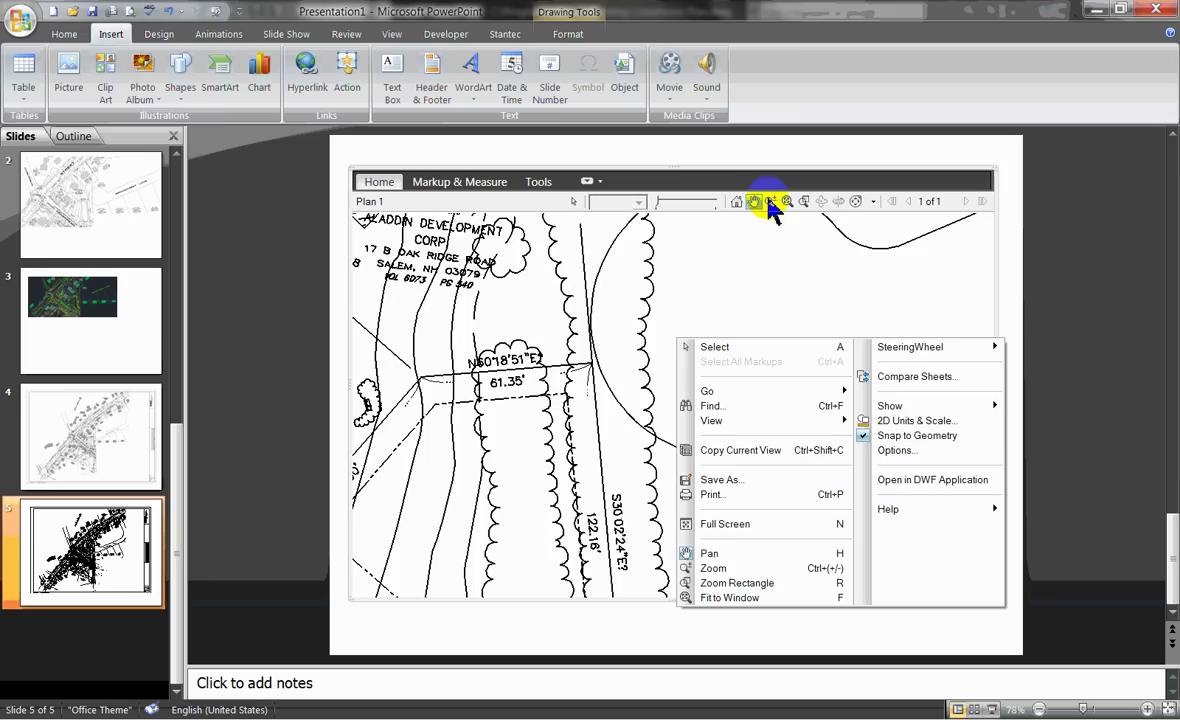
{"action": "left_click", "coordinate": [769, 202]}
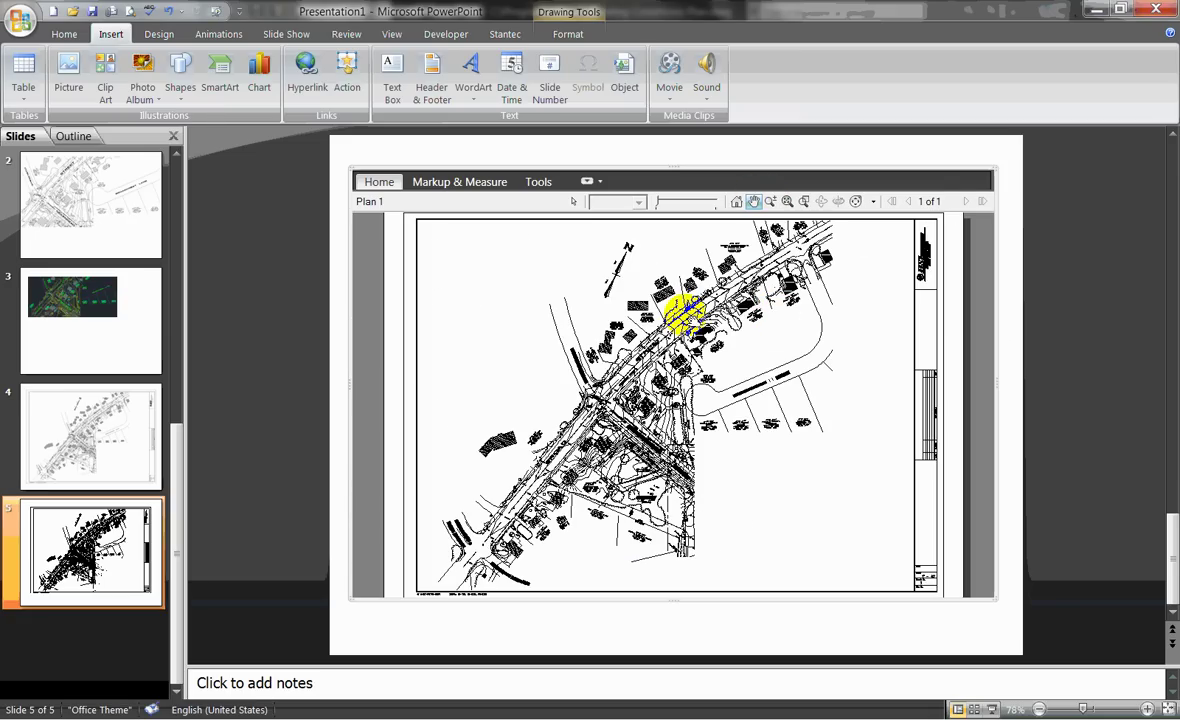
Magnify the Lot 1031 label beside Broad Street with successive Zoom Rectangle windows
{"action": "left_click", "coordinate": [803, 201]}
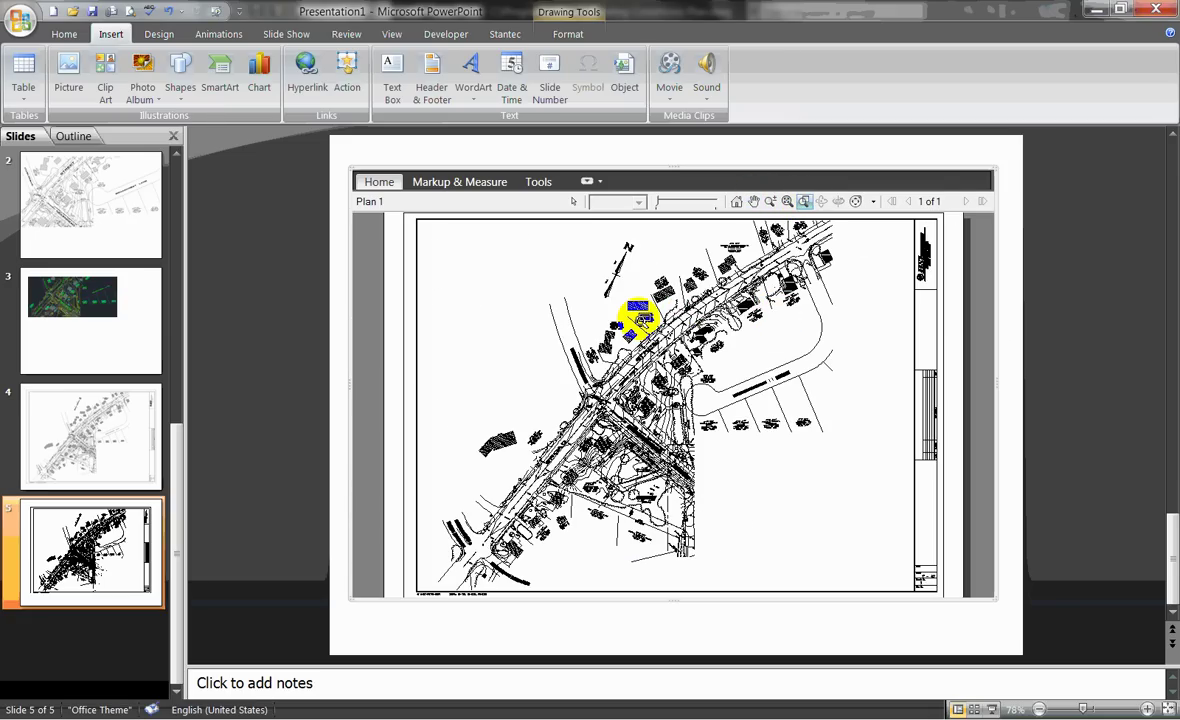
{"action": "left_click_drag", "start_coordinate": [606, 283], "coordinate": [731, 380]}
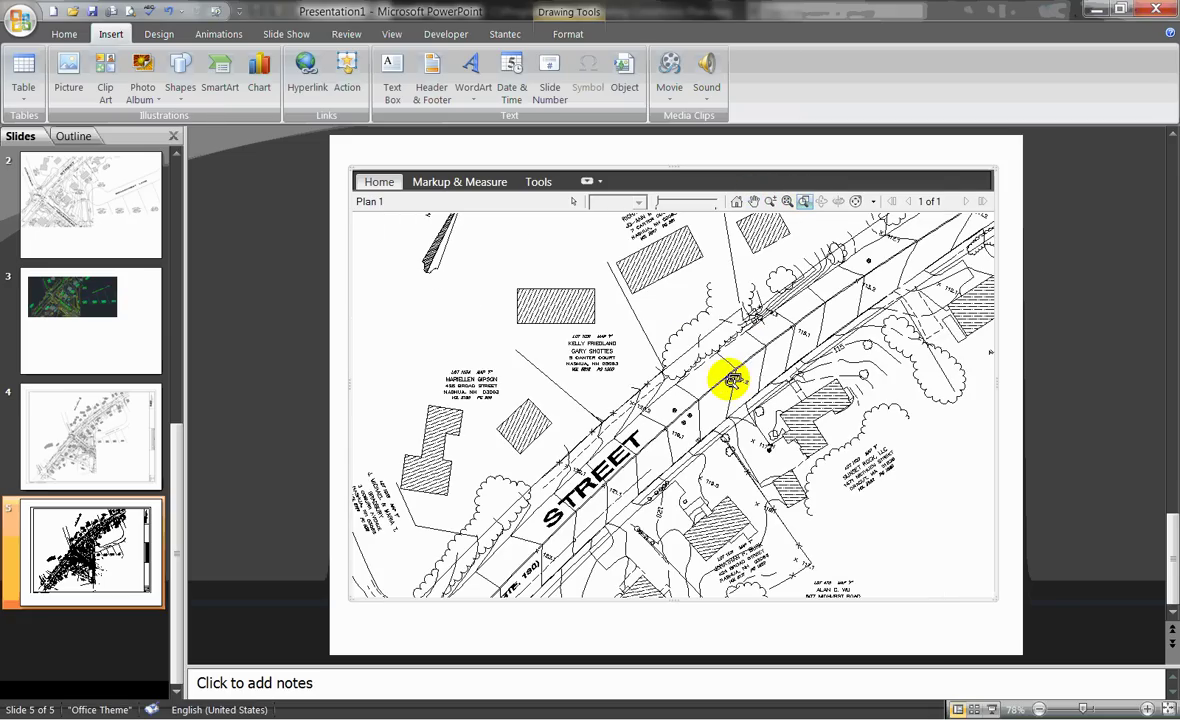
{"action": "left_click_drag", "start_coordinate": [537, 302], "coordinate": [655, 392]}
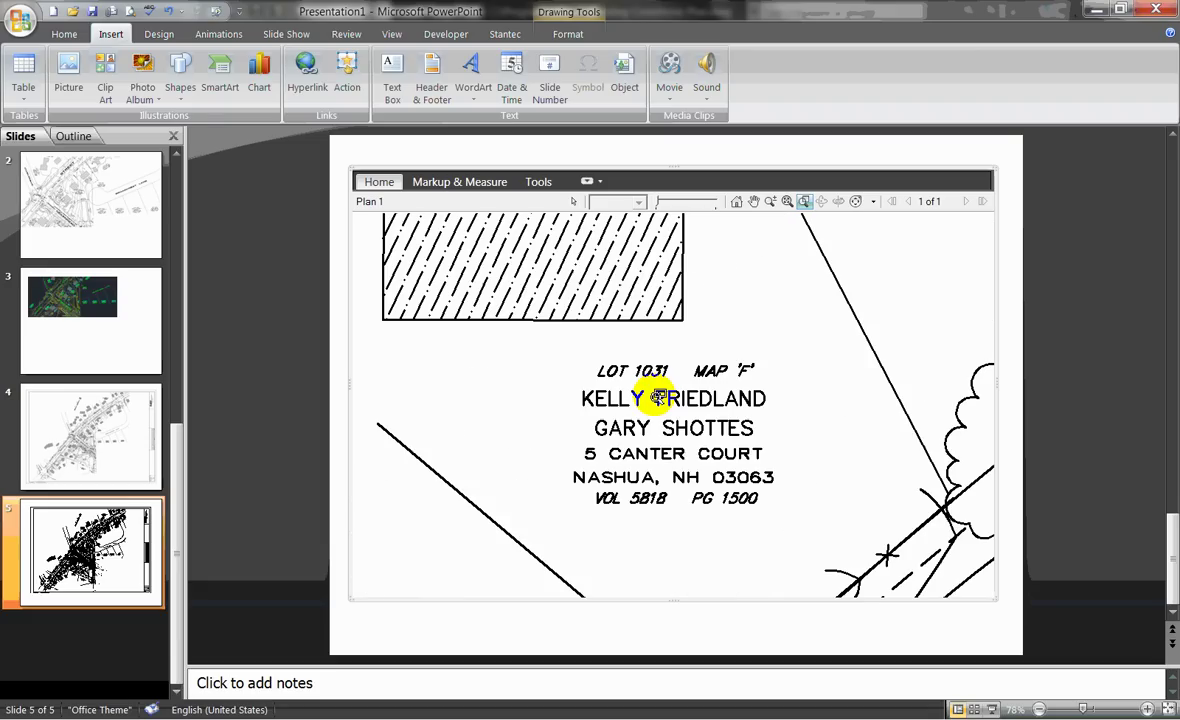
{"action": "left_click_drag", "start_coordinate": [553, 317], "coordinate": [776, 450]}
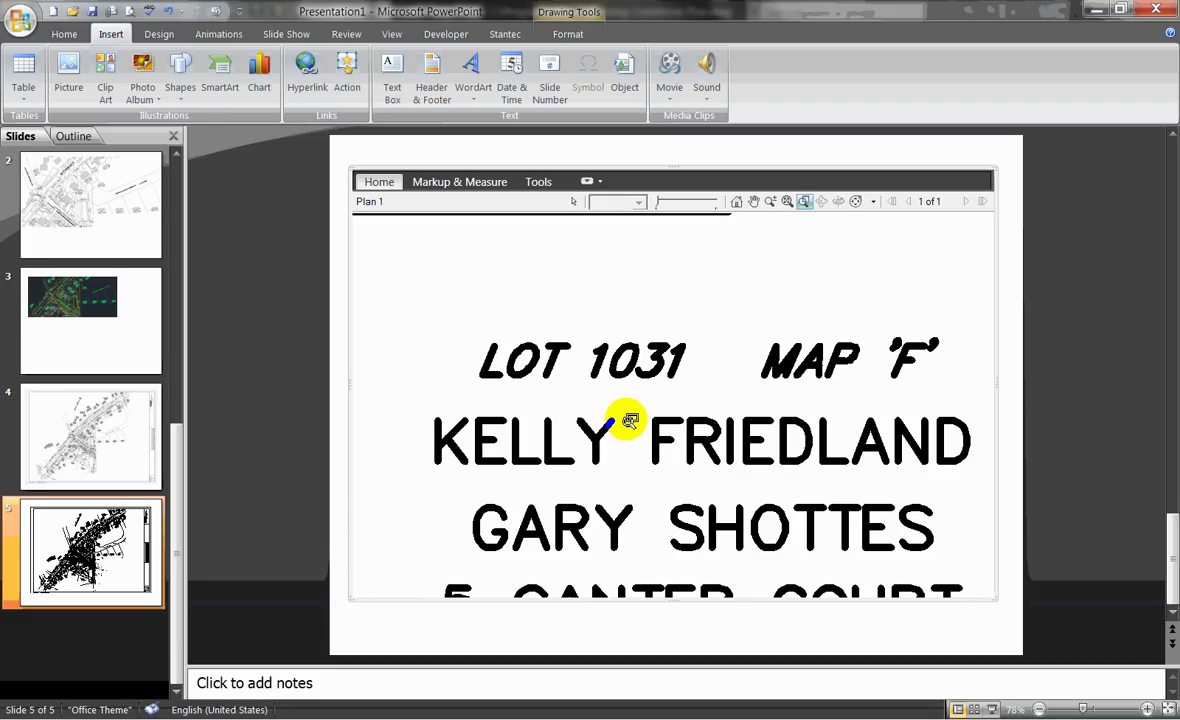
Set the DWF's displayed view to the area around Nesenkeag Drive and Broadcrest Lane, then leave the embedded viewer and deselect the object
{"action": "left_click", "coordinate": [737, 201]}
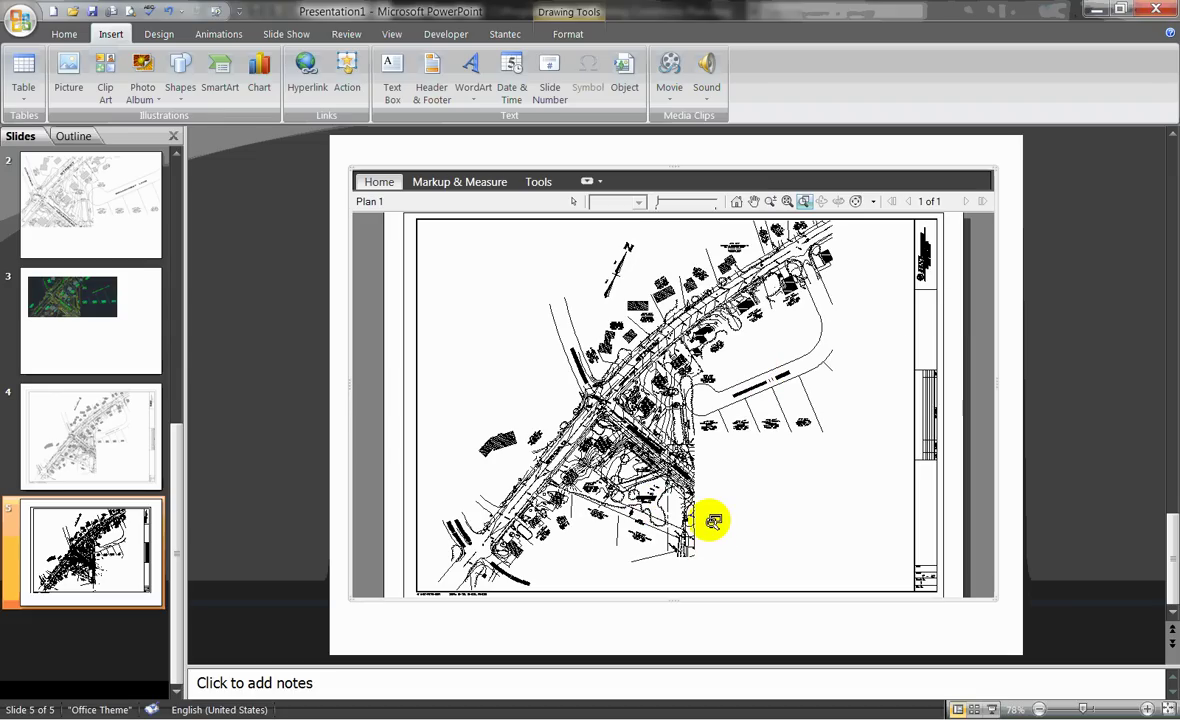
{"action": "left_click_drag", "start_coordinate": [711, 521], "coordinate": [580, 418]}
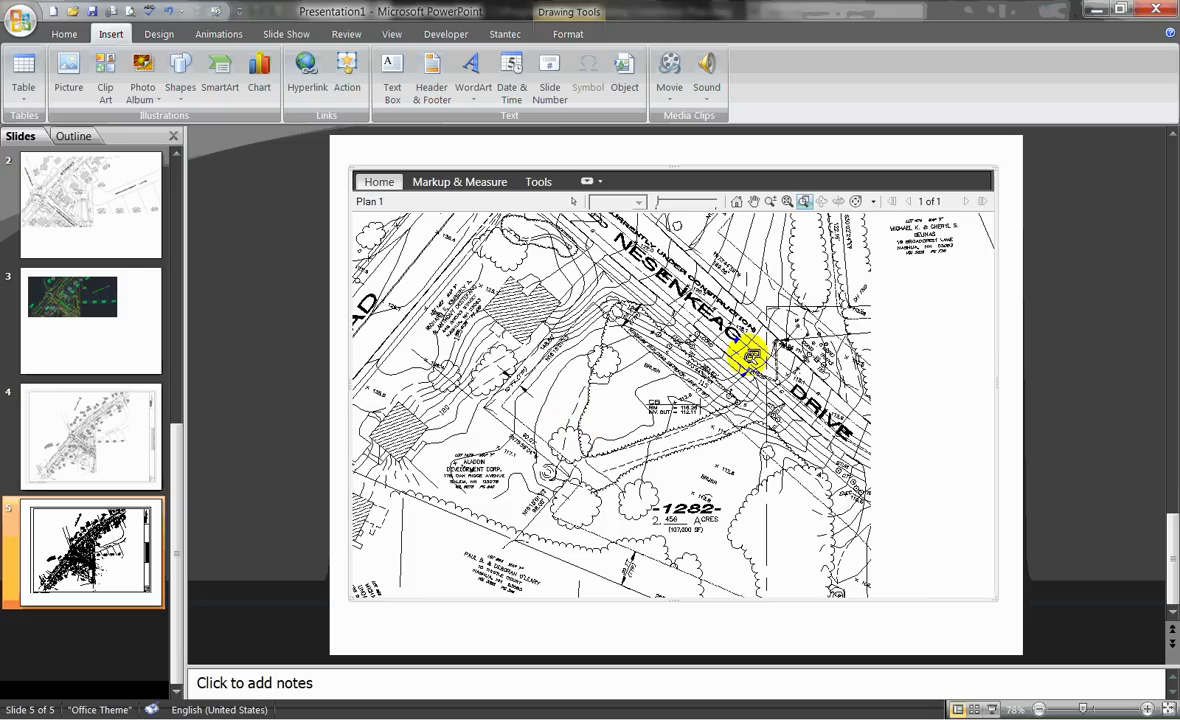
{"action": "left_click", "coordinate": [753, 201]}
{"action": "left_click_drag", "start_coordinate": [757, 317], "coordinate": [531, 561]}
{"action": "left_click_drag", "start_coordinate": [581, 395], "coordinate": [529, 388]}
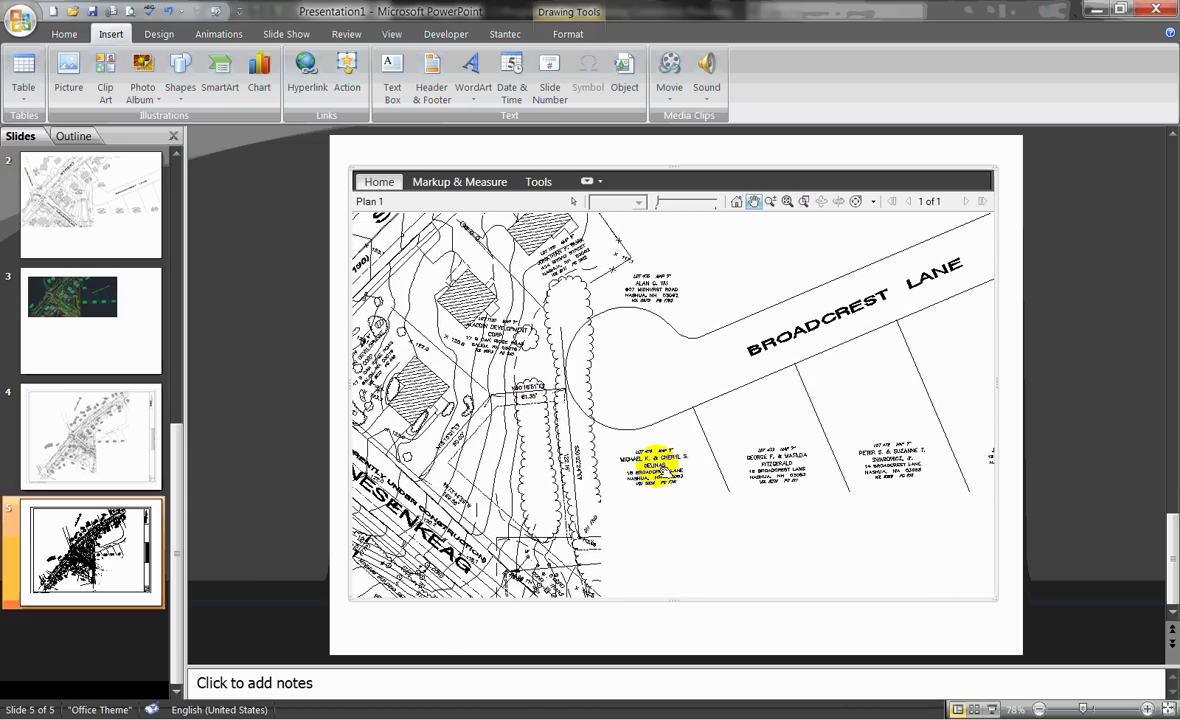
{"action": "left_click", "coordinate": [618, 624]}
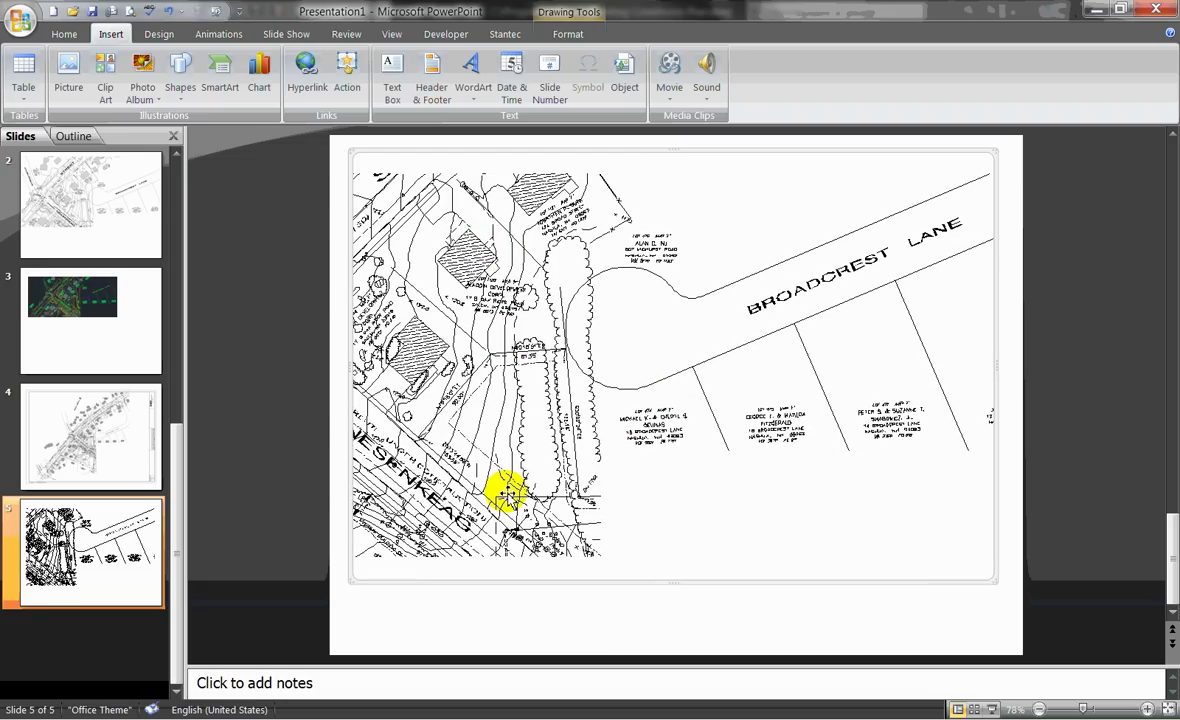
{"action": "left_click", "coordinate": [497, 600]}
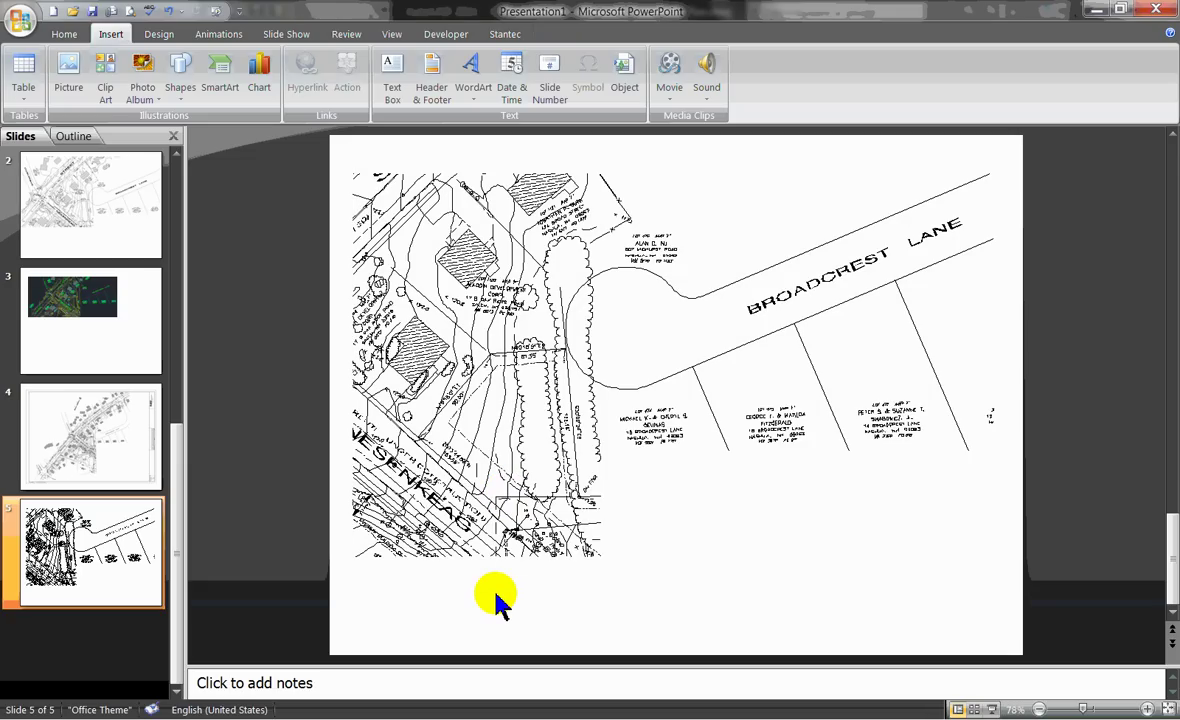